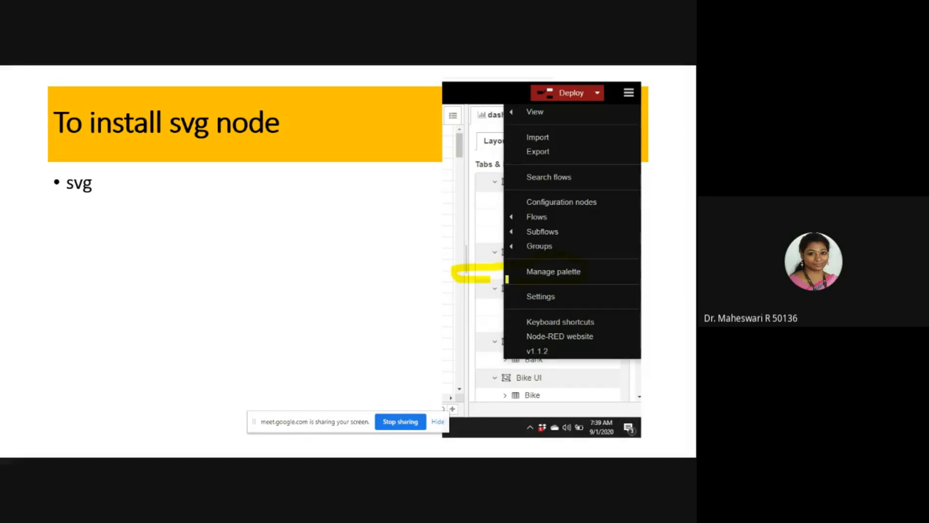
key("Right")
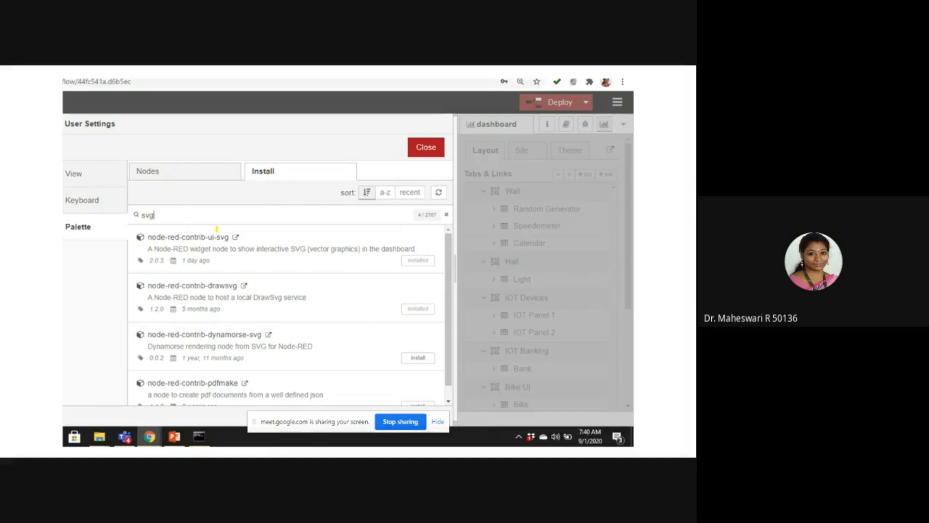
key("alt+Tab")
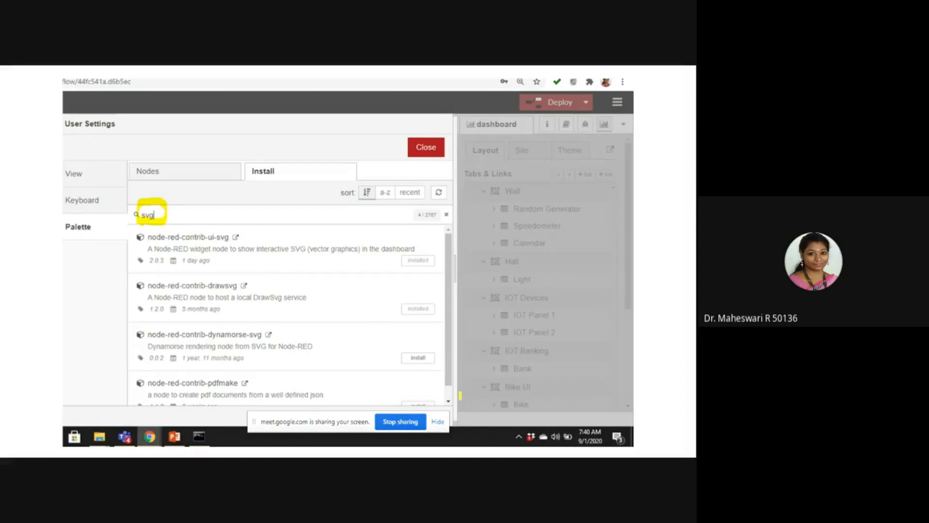
mouse_move(413, 376)
left_mouse_down()
mouse_move(400, 345)
mouse_move(436, 366)
mouse_move(412, 373)
left_mouse_up()
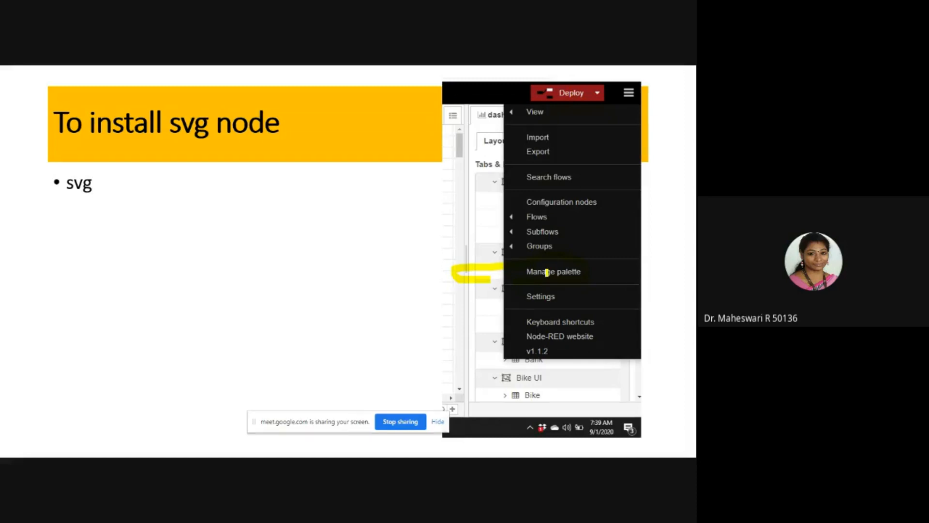
key("Right")
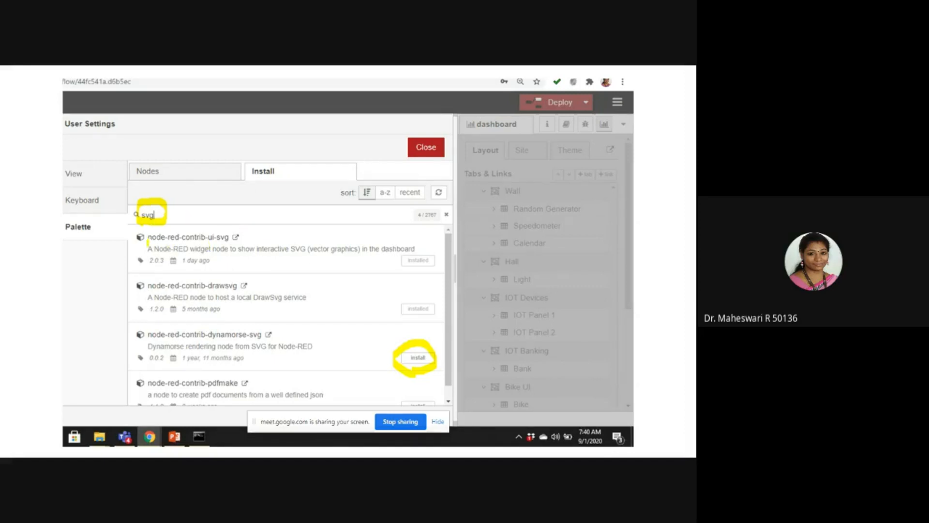
mouse_move(148, 241)
left_mouse_down()
mouse_move(236, 249)
mouse_move(230, 224)
mouse_move(149, 227)
mouse_move(143, 244)
left_mouse_up()
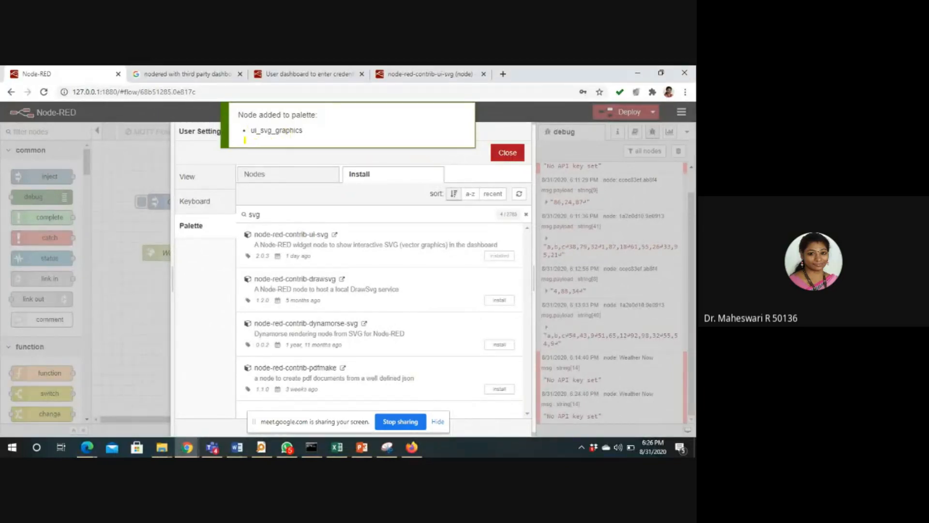
mouse_move(241, 143)
left_mouse_down()
mouse_move(235, 112)
mouse_move(264, 103)
mouse_move(306, 102)
mouse_move(331, 125)
mouse_move(322, 145)
mouse_move(242, 143)
left_mouse_up()
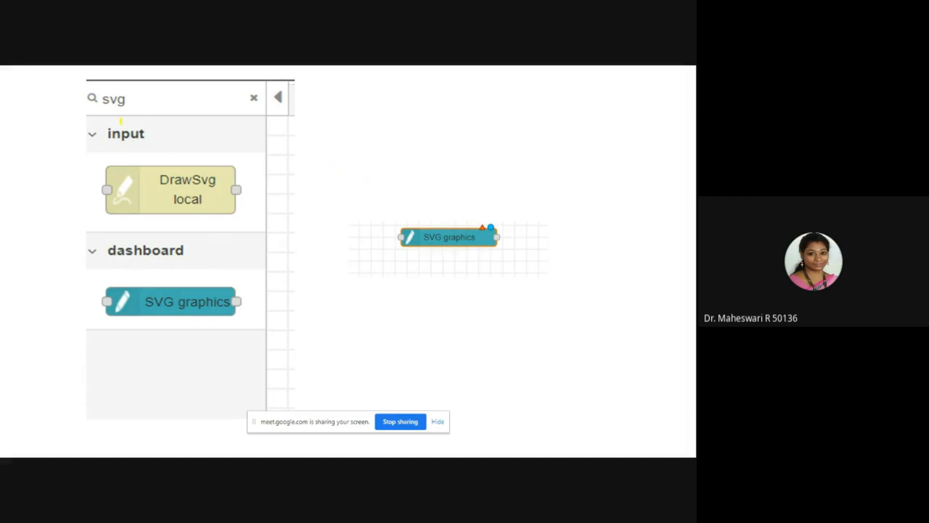
mouse_move(103, 111)
left_mouse_down()
mouse_move(172, 94)
mouse_move(103, 87)
mouse_move(97, 95)
mouse_move(112, 109)
left_mouse_up()
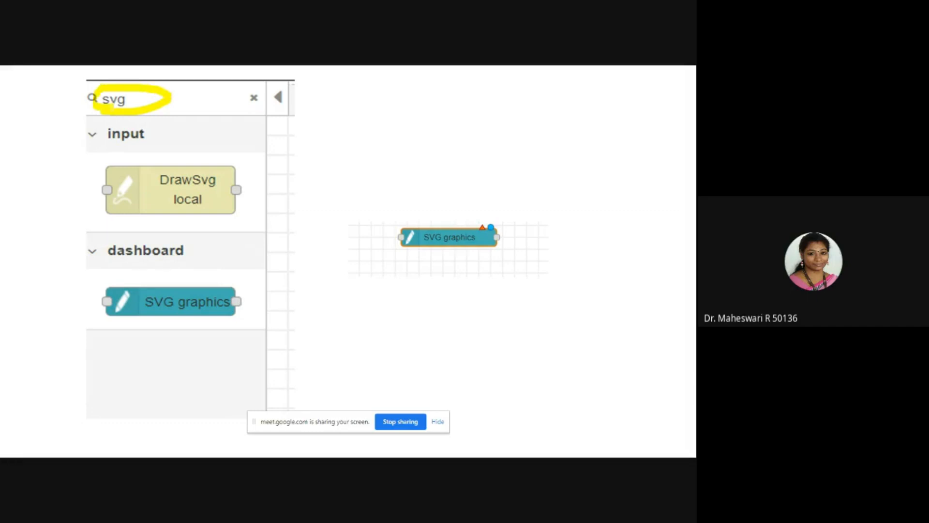
mouse_move(105, 276)
left_mouse_down()
mouse_move(257, 273)
mouse_move(264, 313)
mouse_move(253, 334)
mouse_move(103, 335)
mouse_move(96, 280)
mouse_move(107, 266)
left_mouse_up()
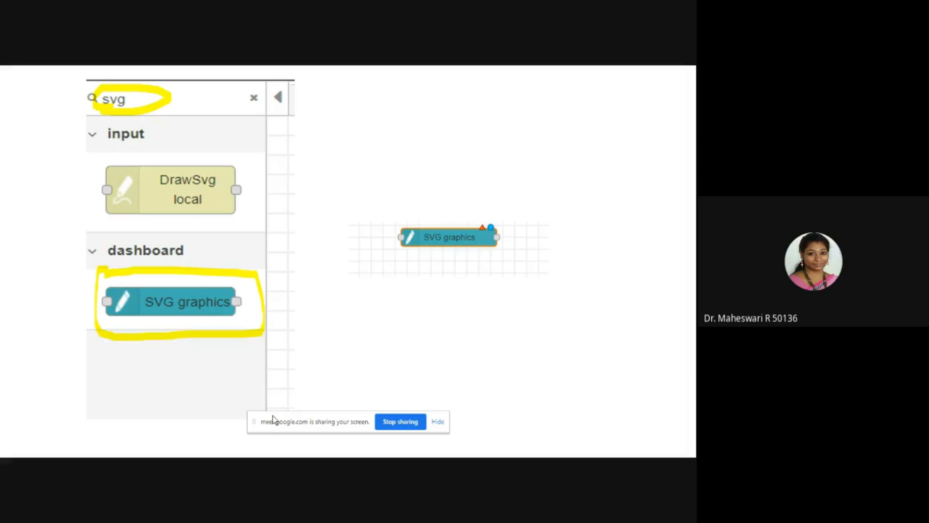
mouse_move(391, 296)
left_mouse_down()
mouse_move(381, 245)
mouse_move(405, 198)
mouse_move(446, 199)
left_mouse_up()
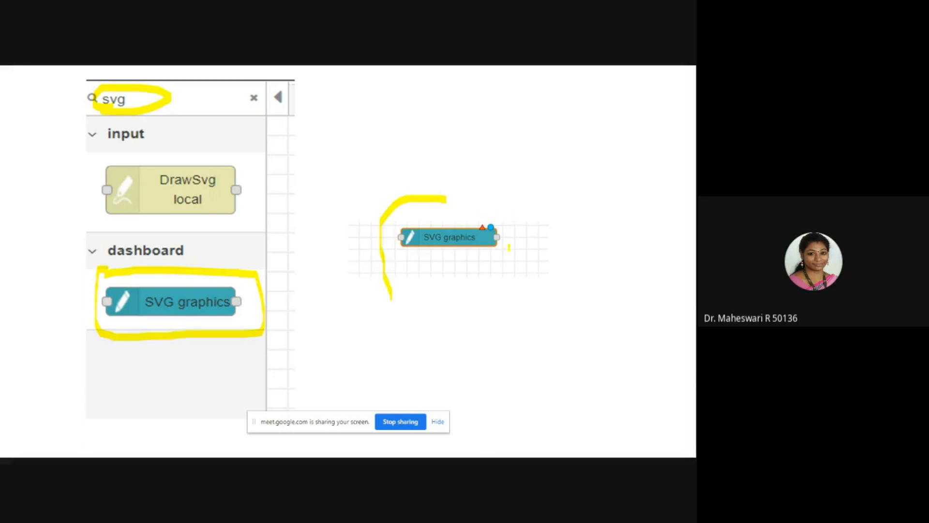
left_click_drag(445, 199, 406, 285)
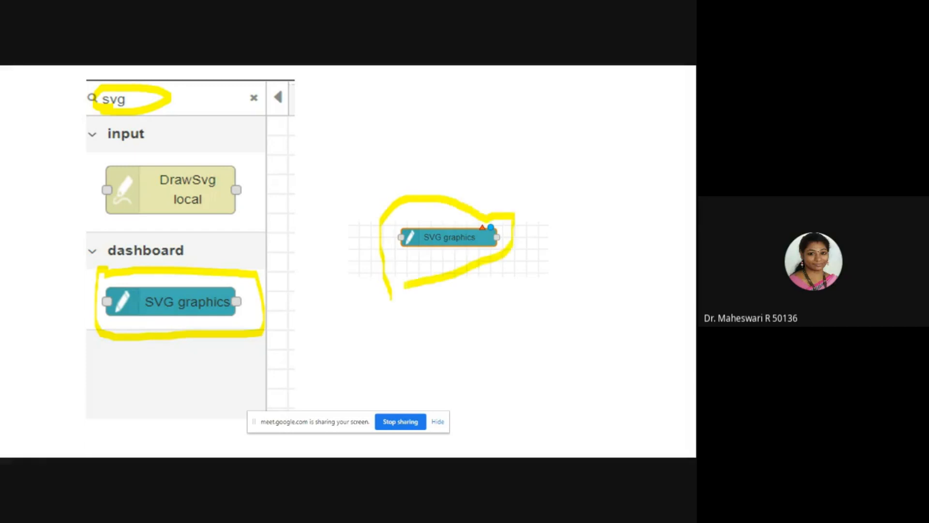
key("Right")
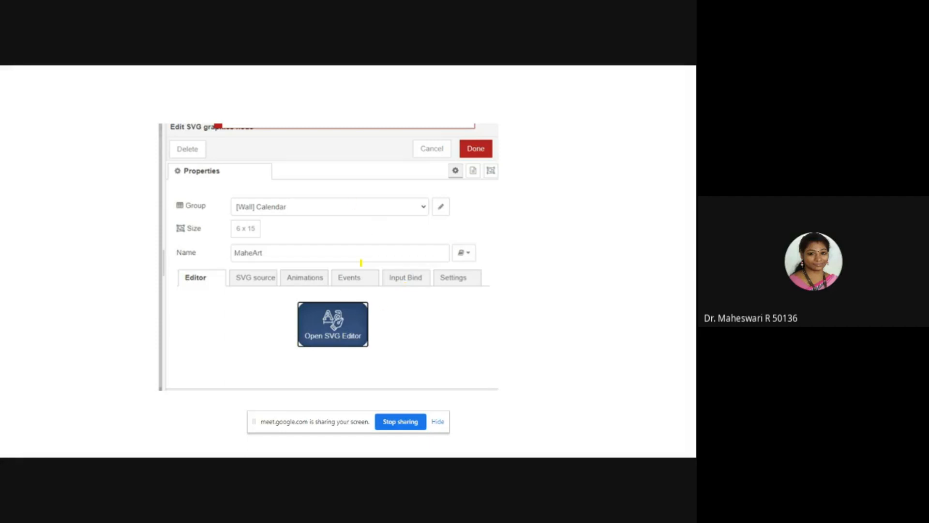
mouse_move(482, 203)
left_mouse_down()
mouse_move(549, 193)
mouse_move(545, 204)
mouse_move(565, 194)
mouse_move(560, 149)
mouse_move(620, 138)
mouse_move(601, 170)
mouse_move(625, 173)
mouse_move(580, 190)
left_mouse_up()
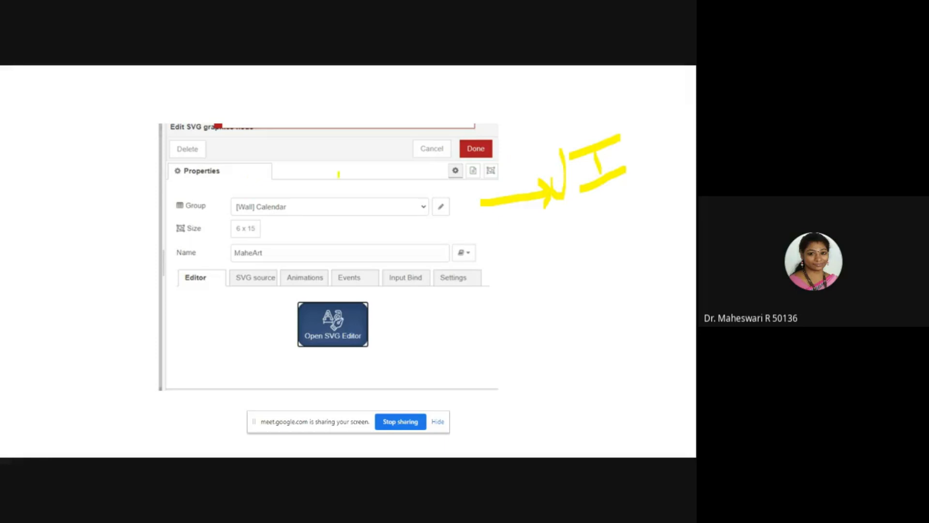
mouse_move(176, 212)
left_mouse_down()
mouse_move(216, 209)
mouse_move(205, 191)
mouse_move(165, 193)
mouse_move(181, 228)
left_mouse_up()
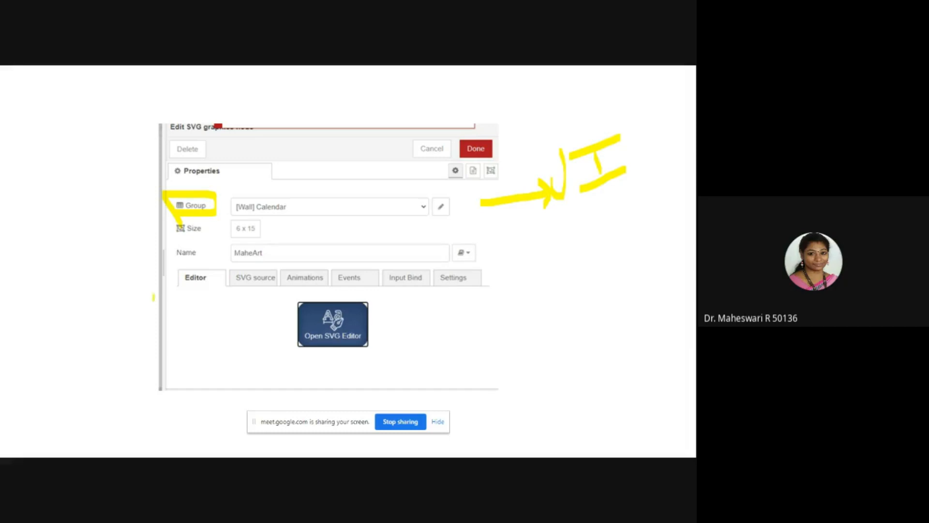
left_click_drag(197, 289, 222, 290)
mouse_move(280, 347)
left_mouse_down()
mouse_move(293, 303)
mouse_move(310, 292)
mouse_move(375, 294)
mouse_move(400, 330)
mouse_move(405, 360)
mouse_move(286, 363)
mouse_move(279, 345)
left_mouse_up()
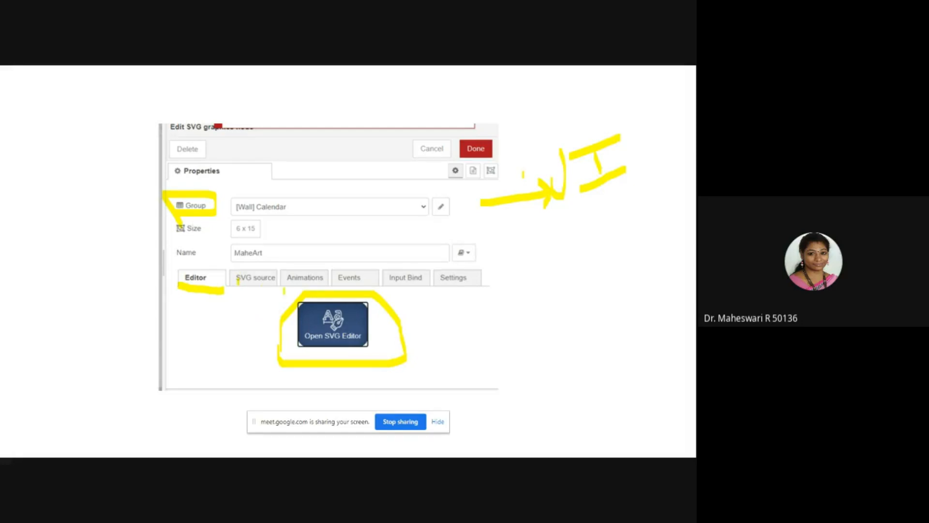
mouse_move(238, 281)
left_mouse_down()
mouse_move(295, 291)
mouse_move(272, 264)
mouse_move(250, 261)
mouse_move(226, 274)
mouse_move(245, 291)
left_mouse_up()
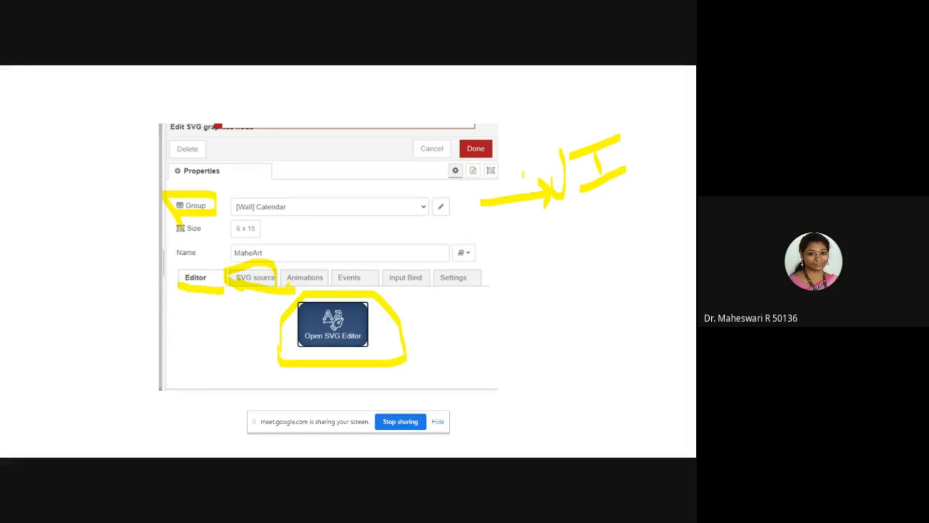
mouse_move(289, 286)
left_mouse_down()
mouse_move(296, 264)
mouse_move(320, 263)
mouse_move(330, 279)
mouse_move(293, 291)
left_mouse_up()
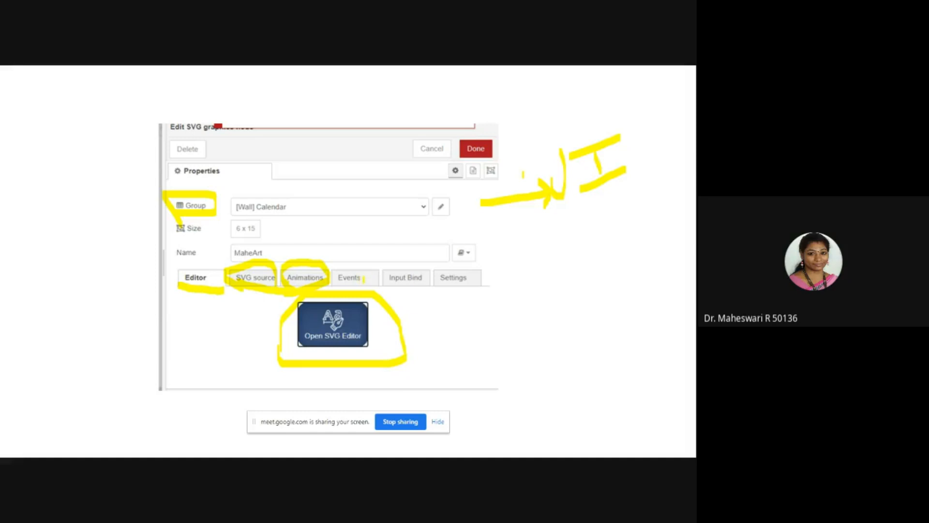
mouse_move(365, 280)
left_mouse_down()
mouse_move(334, 289)
mouse_move(327, 259)
mouse_move(366, 271)
left_mouse_up()
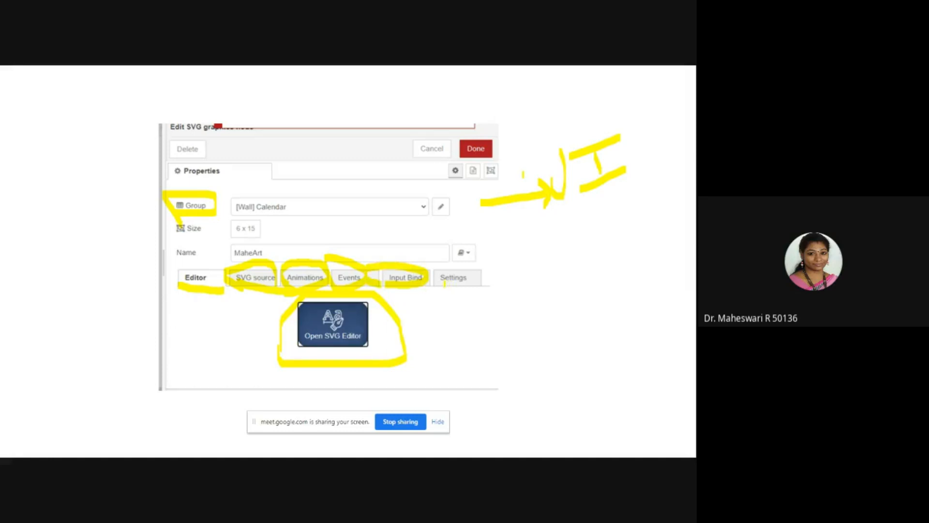
left_click_drag(445, 284, 487, 270)
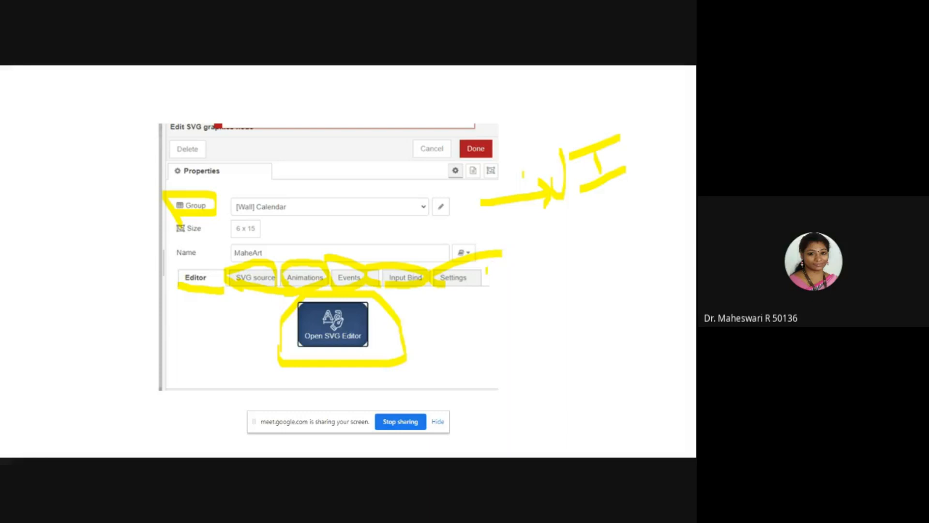
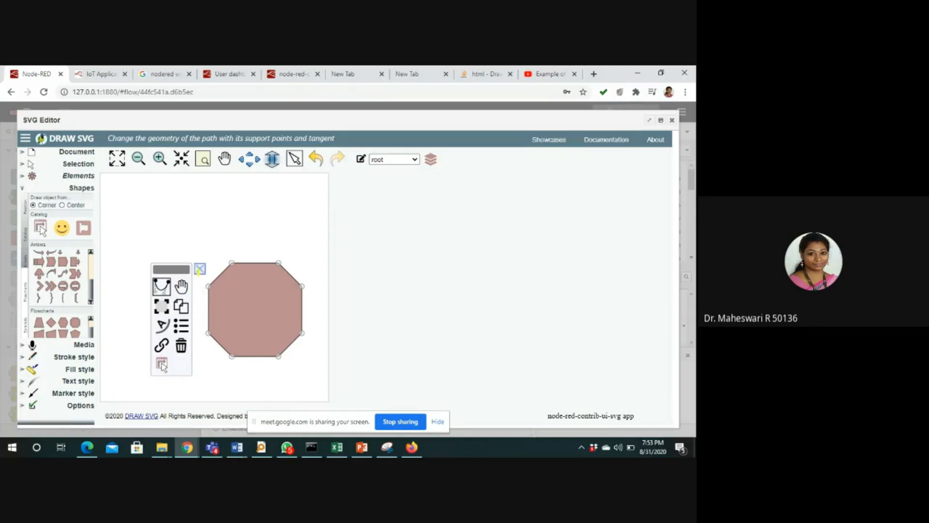
mouse_move(193, 267)
left_mouse_down()
mouse_move(153, 264)
mouse_move(144, 290)
mouse_move(144, 357)
mouse_move(189, 385)
mouse_move(200, 355)
mouse_move(196, 276)
mouse_move(183, 258)
left_mouse_up()
mouse_move(256, 256)
left_mouse_down()
mouse_move(238, 258)
mouse_move(210, 285)
mouse_move(211, 328)
mouse_move(232, 360)
mouse_move(301, 357)
mouse_move(302, 299)
mouse_move(284, 263)
mouse_move(253, 251)
left_mouse_up()
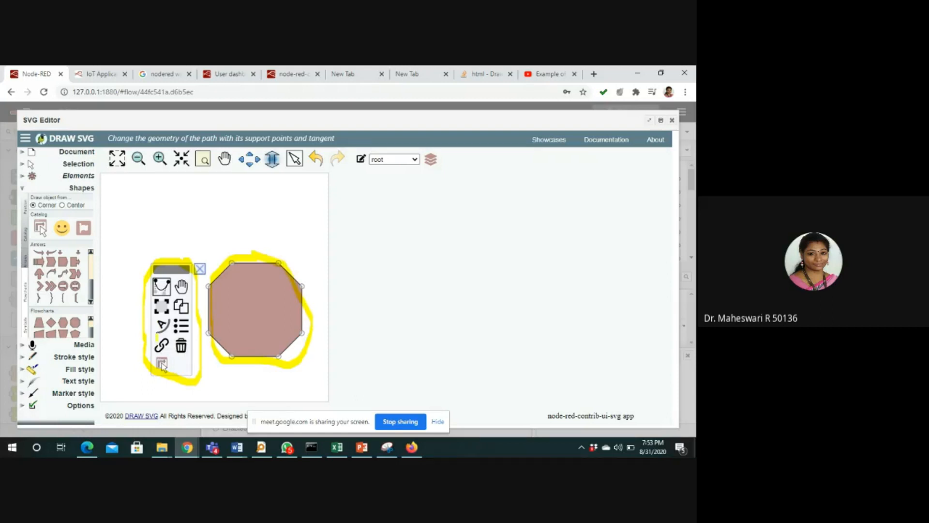
mouse_move(157, 337)
left_mouse_down()
mouse_move(190, 334)
mouse_move(189, 317)
mouse_move(170, 317)
mouse_move(170, 330)
left_mouse_up()
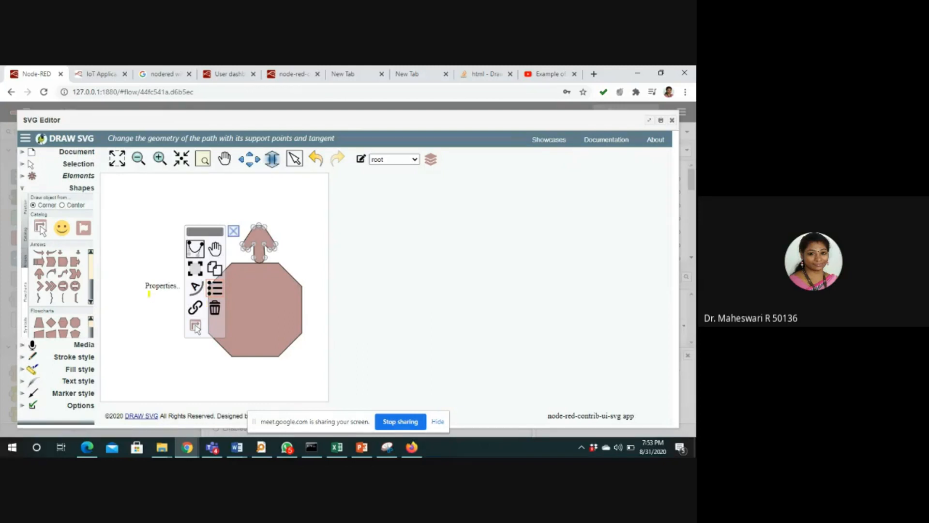
left_click_drag(150, 293, 174, 293)
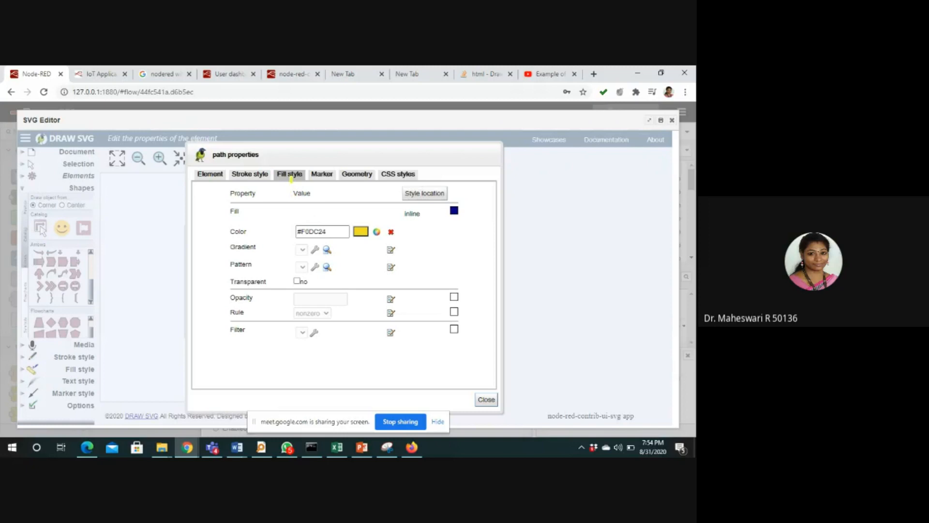
mouse_move(291, 177)
left_mouse_down()
mouse_move(344, 217)
mouse_move(354, 212)
left_mouse_up()
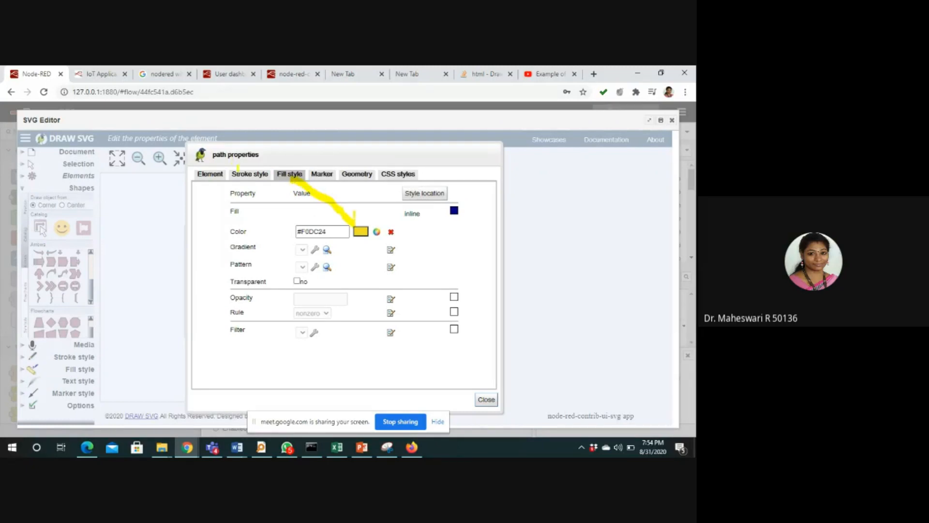
left_click_drag(241, 169, 280, 226)
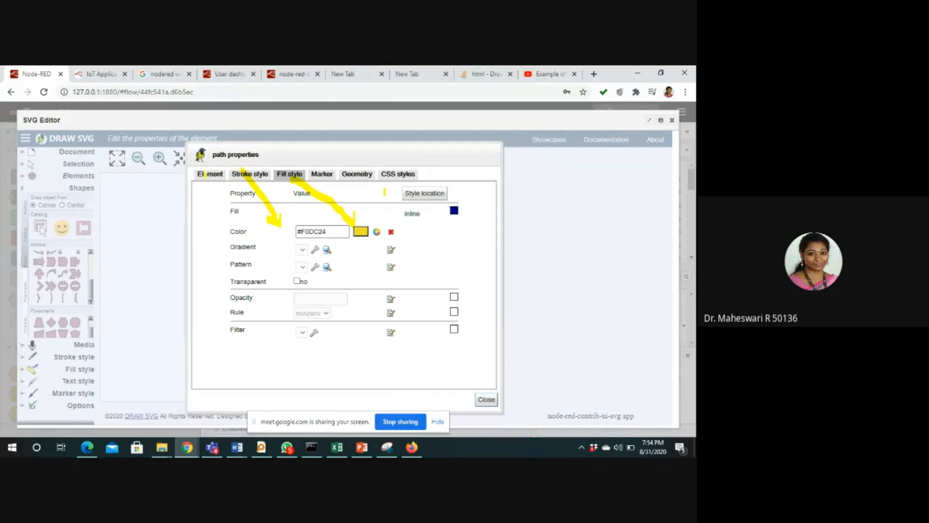
left_click_drag(205, 174, 219, 228)
mouse_move(570, 243)
left_mouse_down()
mouse_move(557, 283)
mouse_move(581, 287)
mouse_move(564, 234)
mouse_move(578, 208)
mouse_move(587, 232)
left_mouse_up()
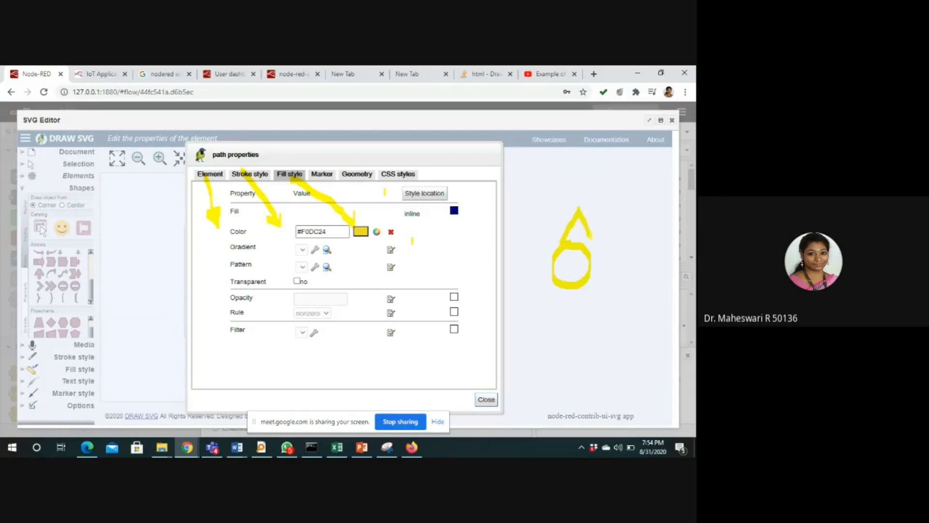
left_click_drag(565, 243, 591, 240)
left_click_drag(581, 229, 608, 219)
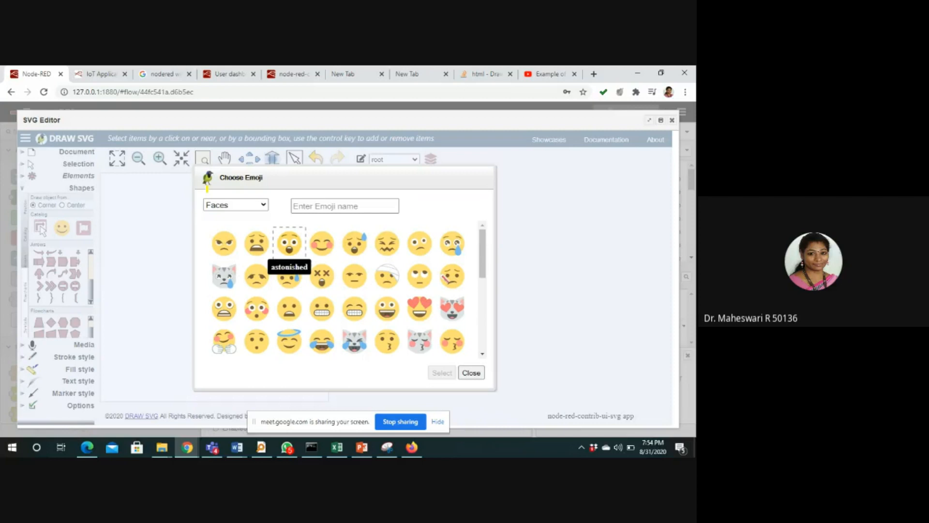
mouse_move(68, 234)
left_mouse_down()
mouse_move(54, 241)
mouse_move(45, 232)
mouse_move(58, 215)
mouse_move(72, 236)
left_mouse_up()
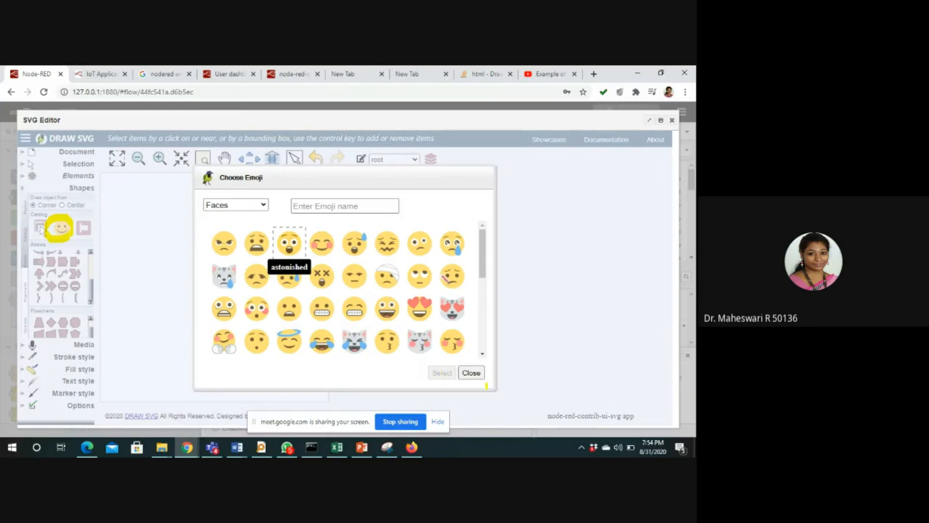
double_click(290, 242)
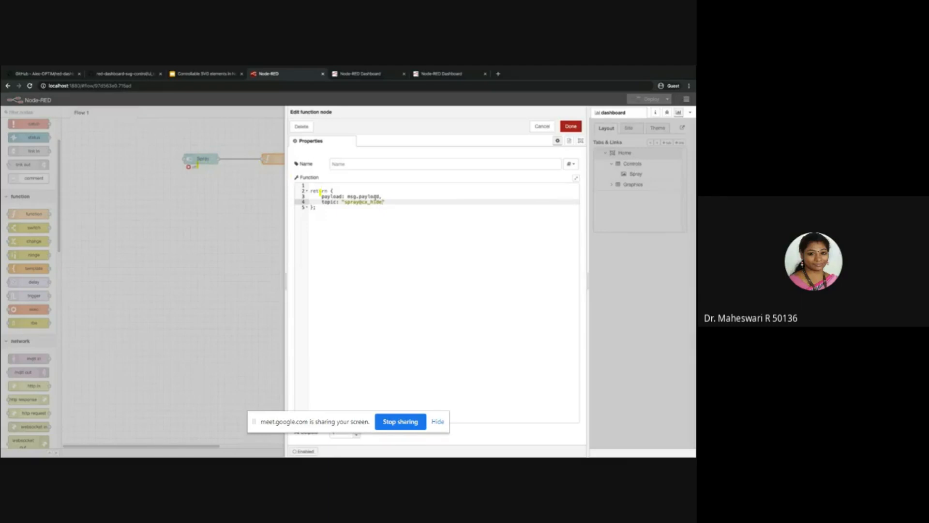
mouse_move(320, 206)
left_mouse_down()
mouse_move(353, 216)
mouse_move(400, 197)
mouse_move(381, 184)
mouse_move(324, 193)
left_mouse_up()
mouse_move(365, 214)
left_mouse_down()
mouse_move(361, 237)
mouse_move(357, 226)
mouse_move(375, 224)
mouse_move(363, 242)
mouse_move(349, 226)
left_mouse_up()
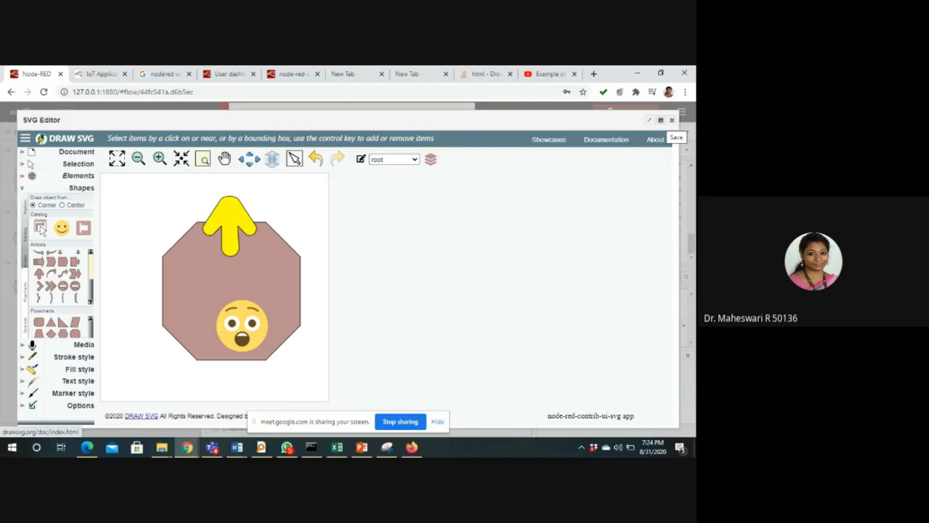
left_click(677, 138)
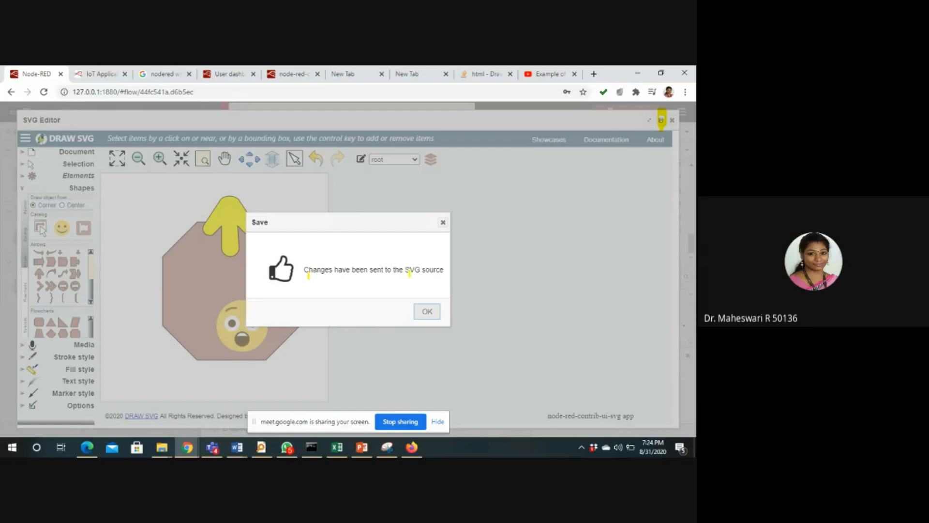
left_click_drag(309, 276, 418, 277)
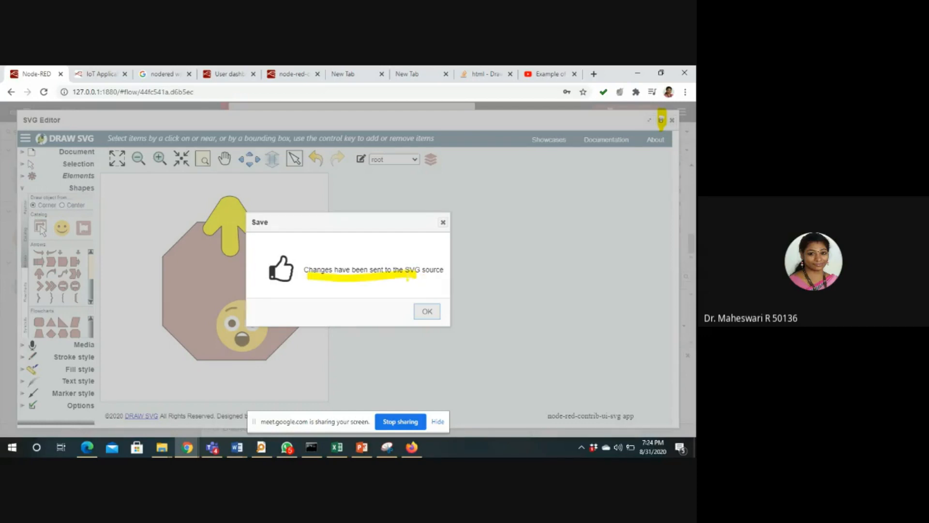
mouse_move(417, 279)
left_mouse_down()
mouse_move(446, 272)
mouse_move(439, 260)
mouse_move(252, 255)
mouse_move(259, 285)
mouse_move(281, 292)
mouse_move(307, 271)
left_mouse_up()
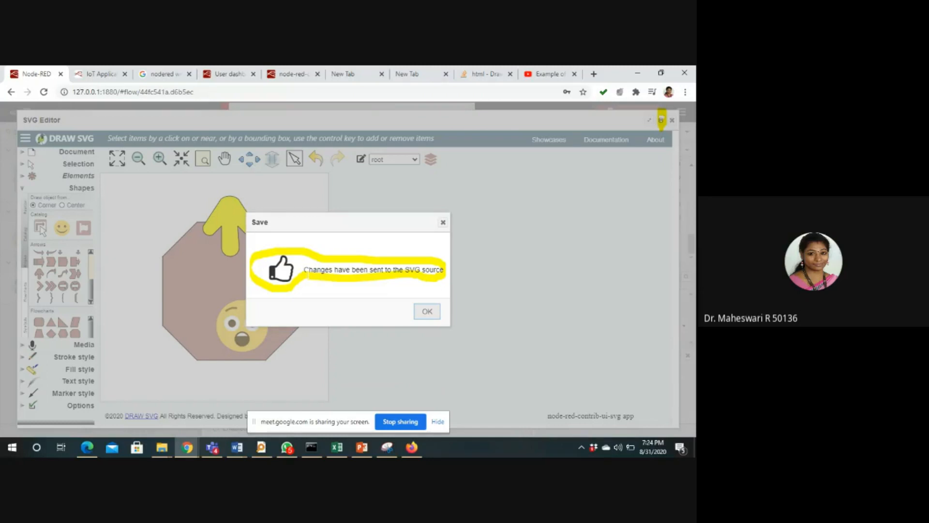
key("Right")
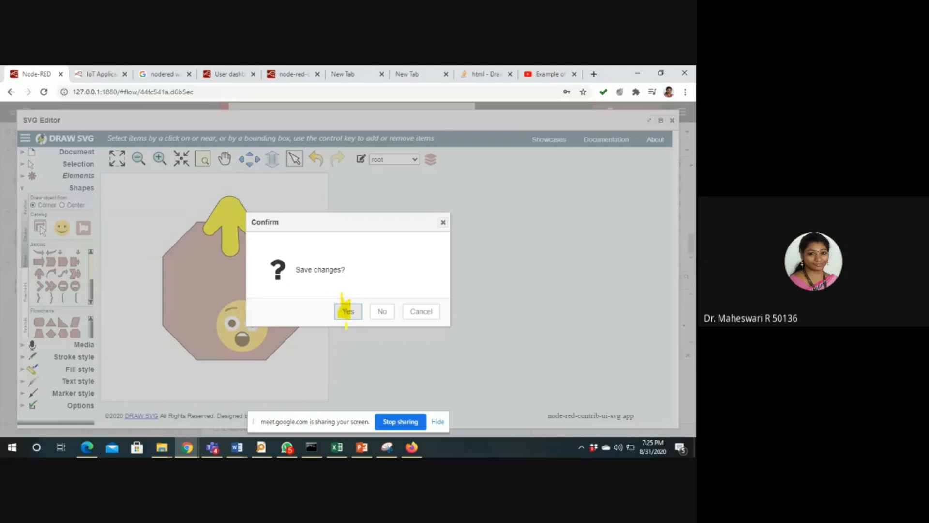
key("Right")
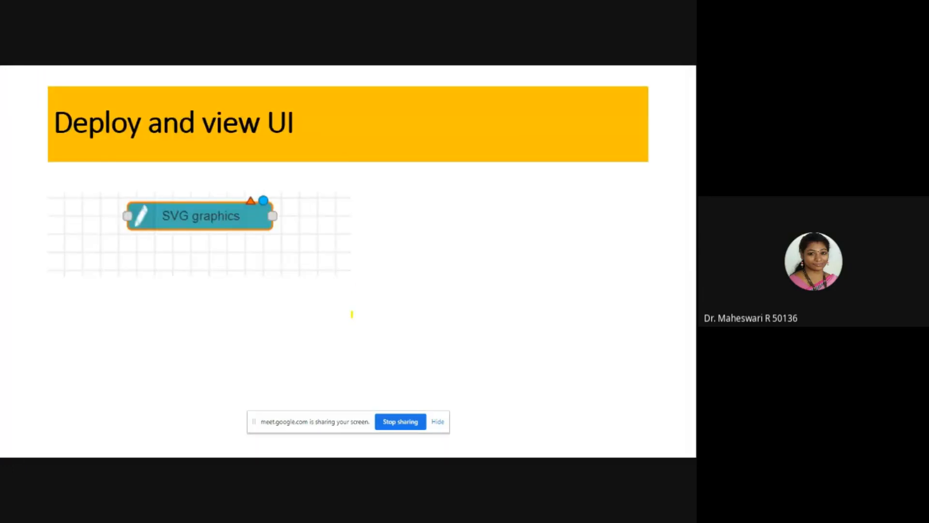
key("Left")
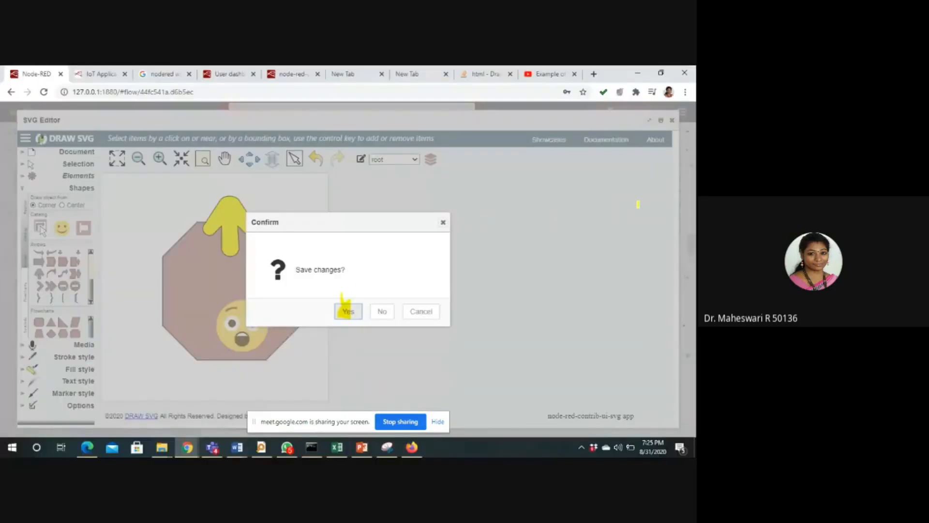
left_click_drag(671, 124, 675, 118)
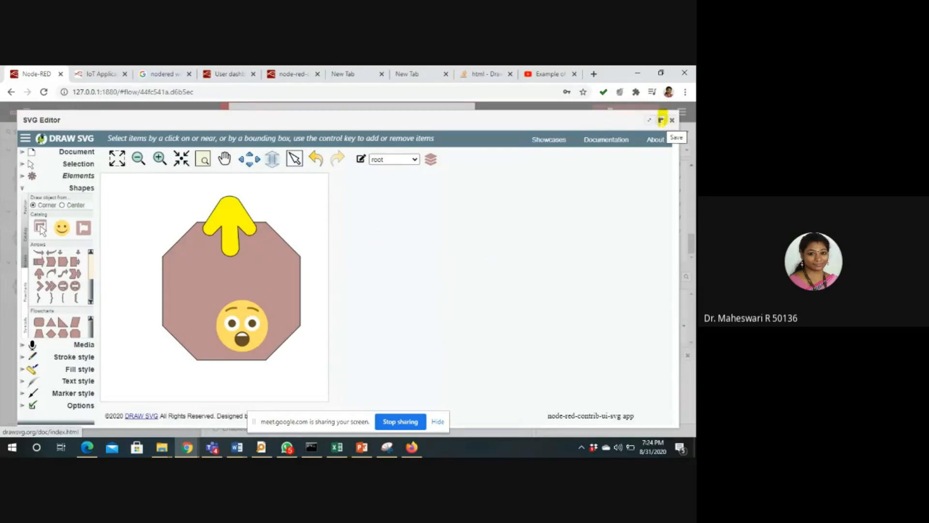
left_click(661, 121)
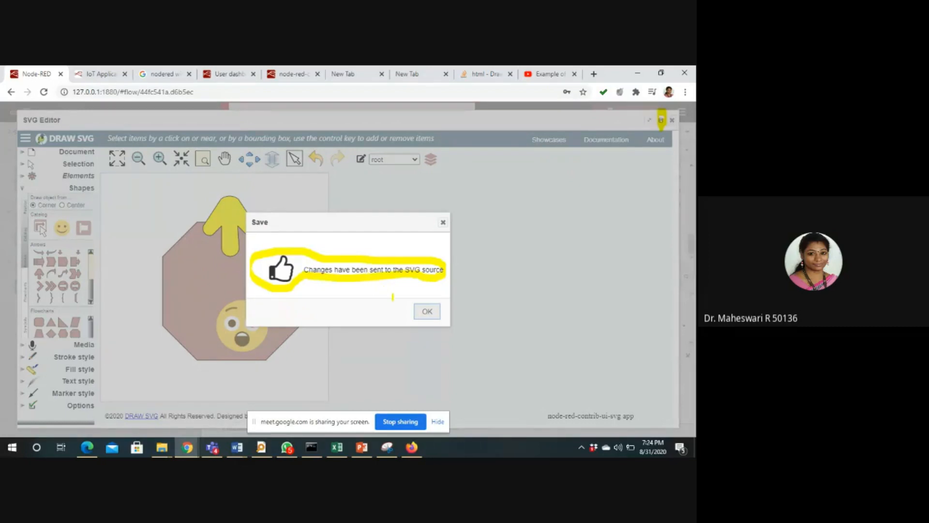
left_click_drag(397, 289, 419, 314)
mouse_move(673, 120)
left_mouse_down()
mouse_move(646, 200)
mouse_move(665, 190)
left_mouse_up()
mouse_move(559, 232)
left_mouse_down()
mouse_move(545, 245)
mouse_move(576, 260)
mouse_move(600, 254)
mouse_move(584, 228)
mouse_move(617, 242)
mouse_move(629, 218)
mouse_move(646, 227)
left_mouse_up()
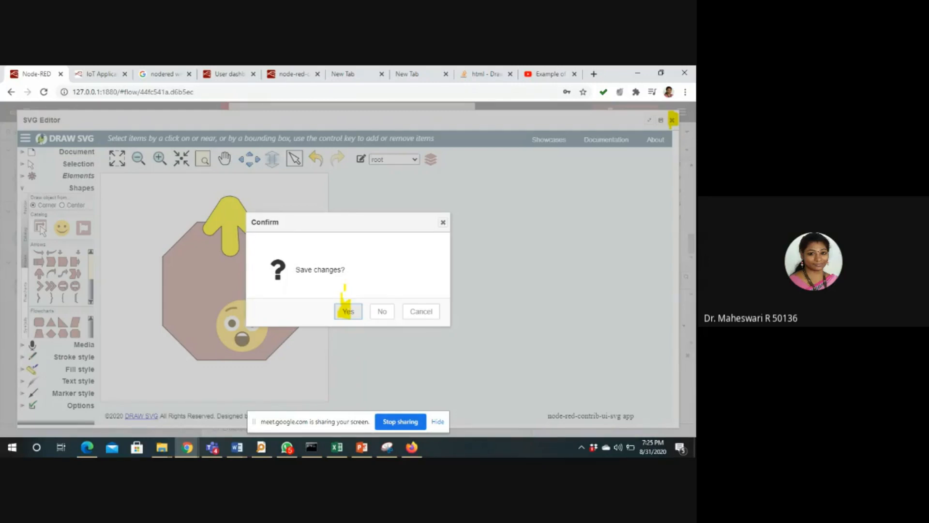
key("Right")
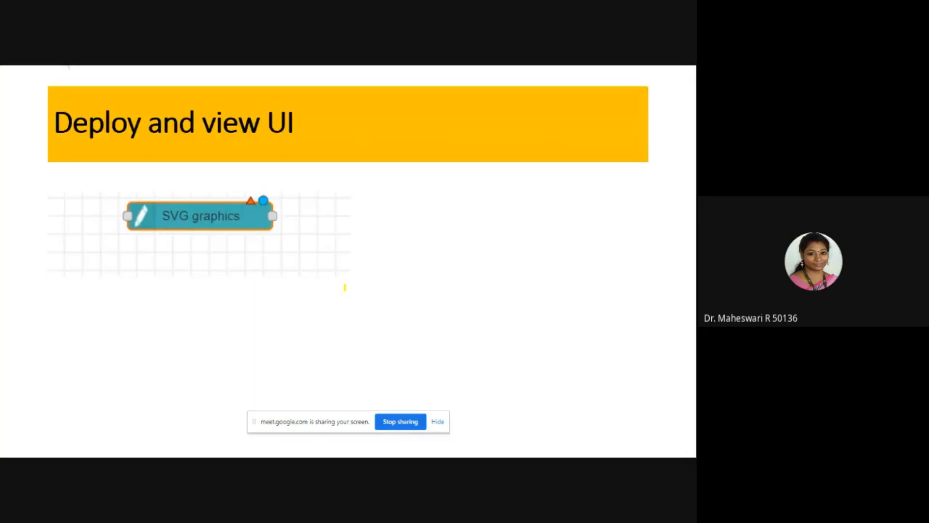
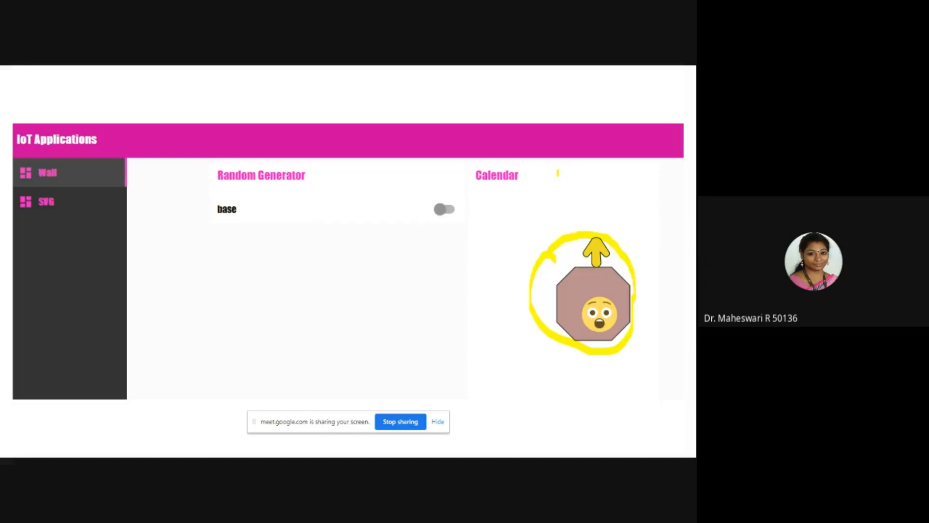
key("Right")
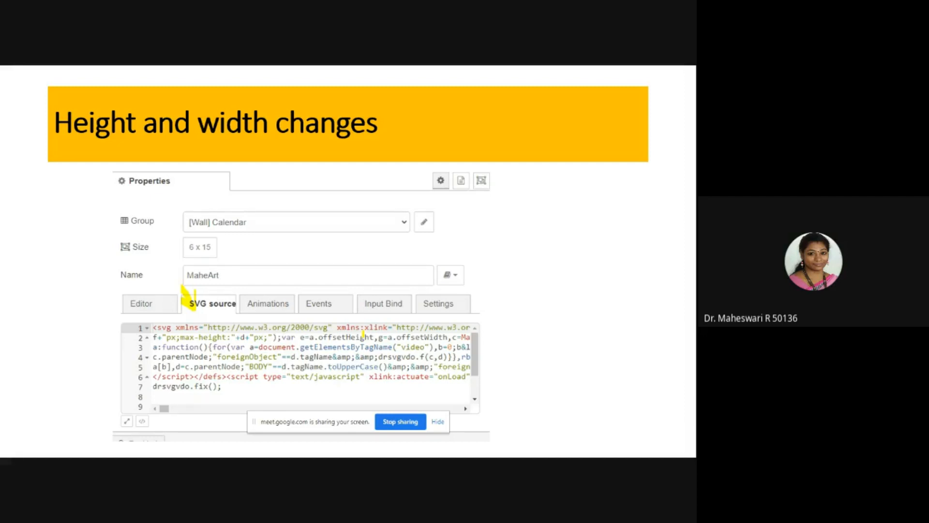
key("Right")
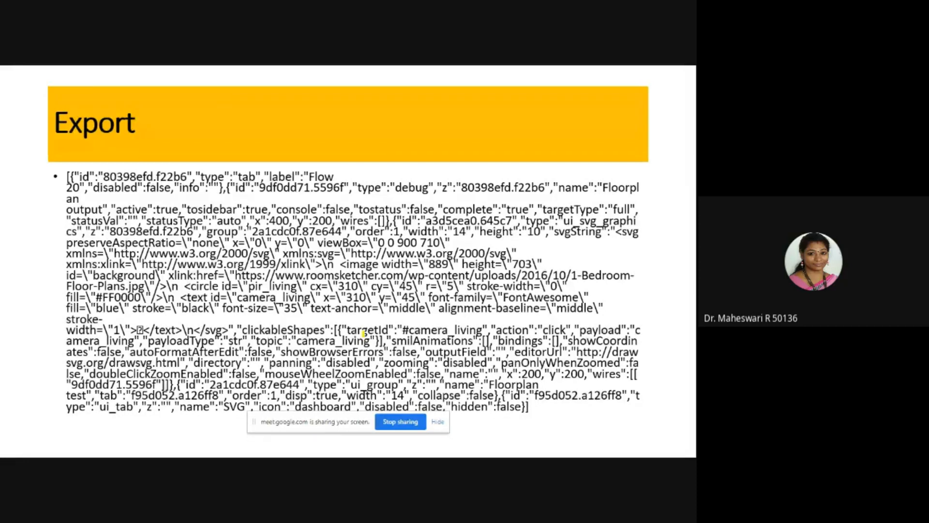
key("Right")
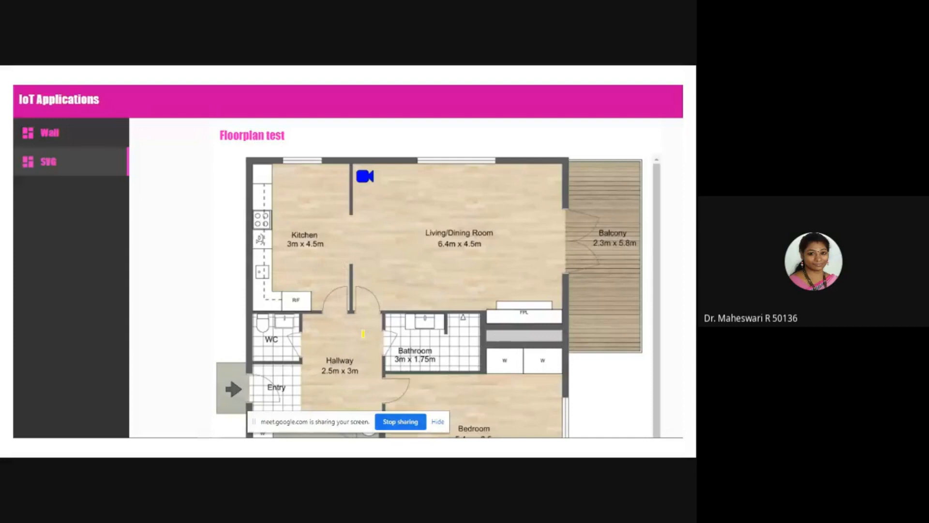
key("Right")
key("Right")
key("Left")
key("Left")
key("Left")
key("Left")
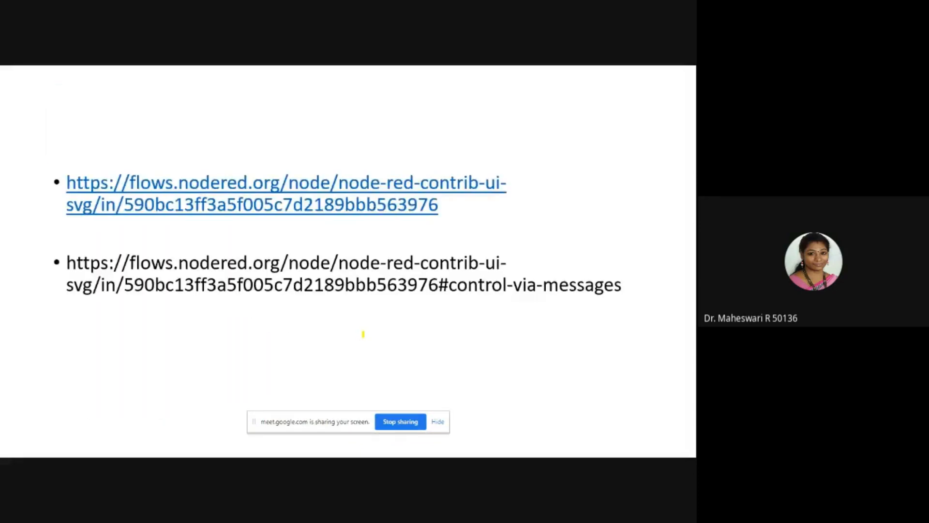
key("Left")
key("Left")
key("Left")
key("Left")
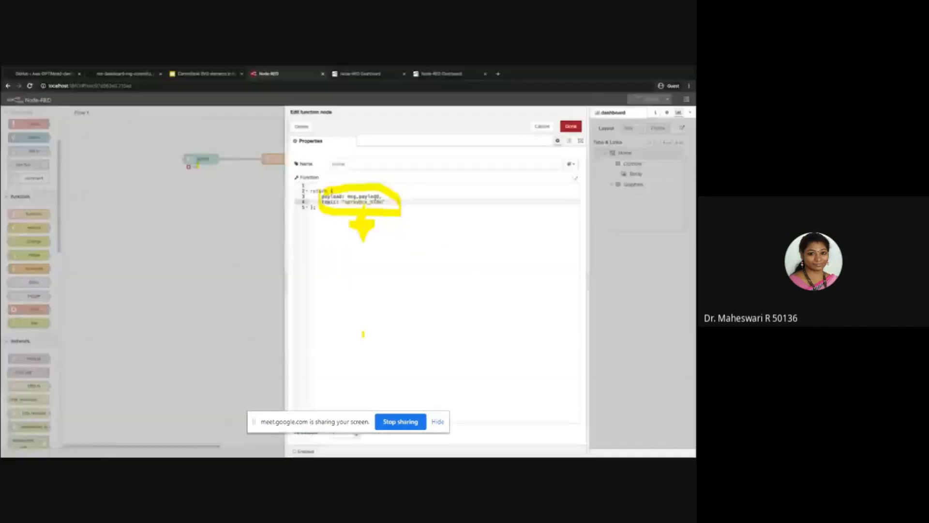
key("Left")
key("Left")
key("Left")
key("Left")
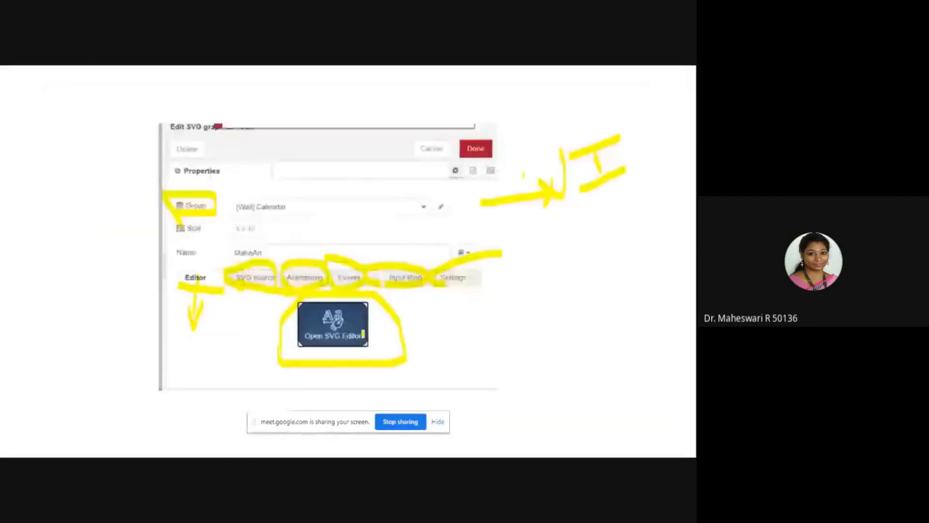
key("Left")
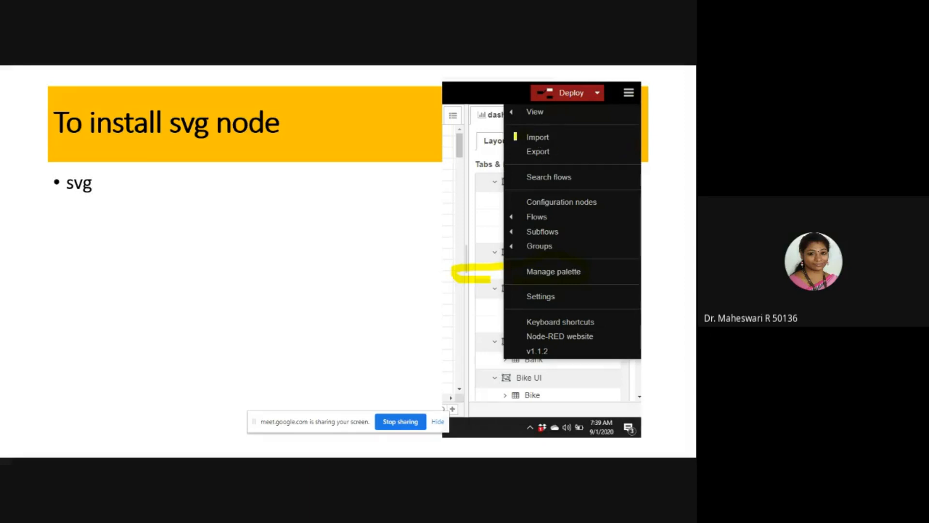
left_click_drag(516, 136, 460, 175)
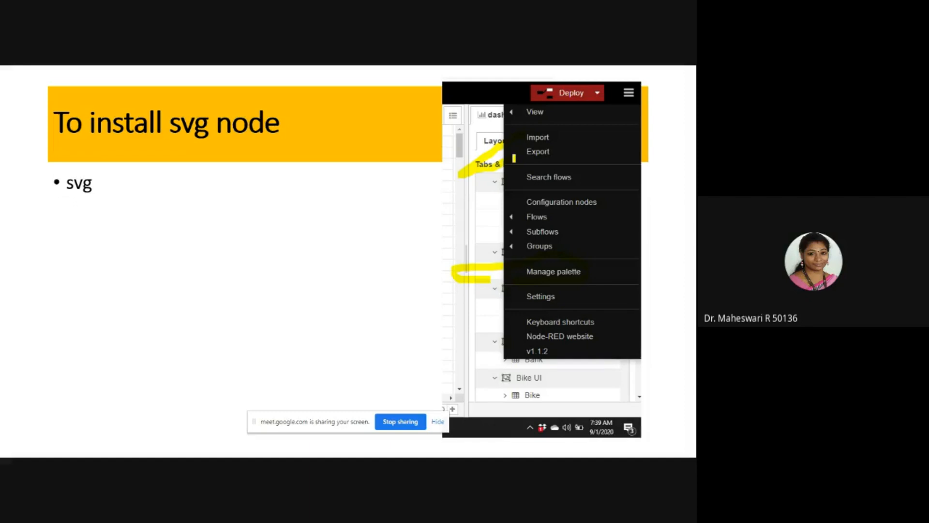
key("Right")
key("Right")
key("Right")
key("Right")
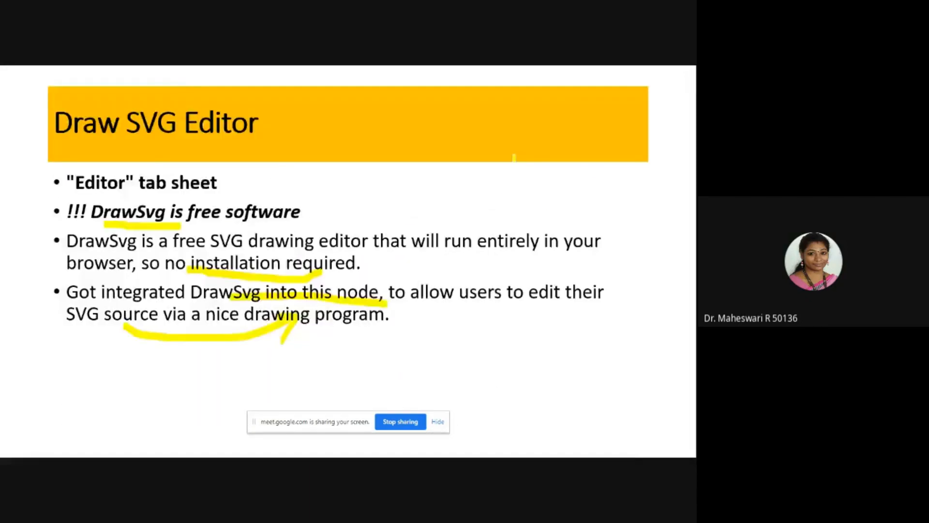
key("Right")
key("Right")
key("Right")
key("Right")
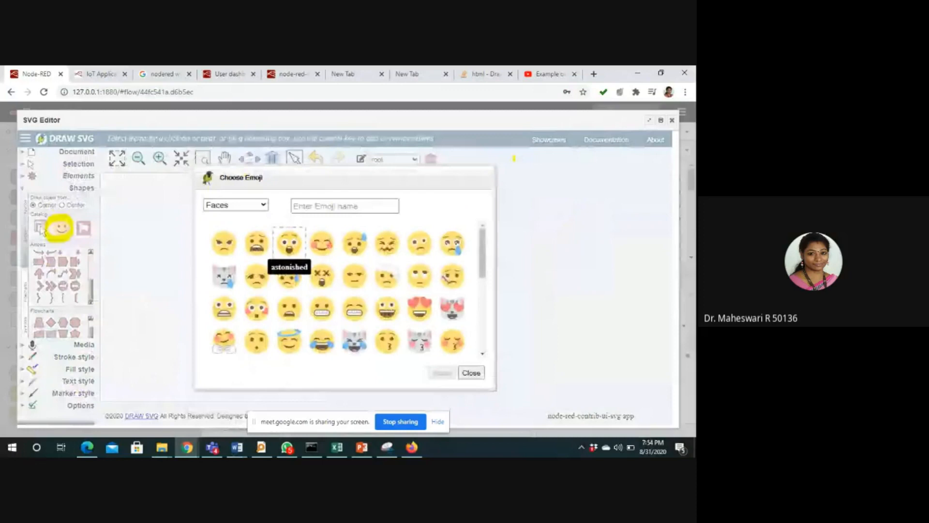
key("Right")
key("Right")
key("Right")
key("Right")
key("Right")
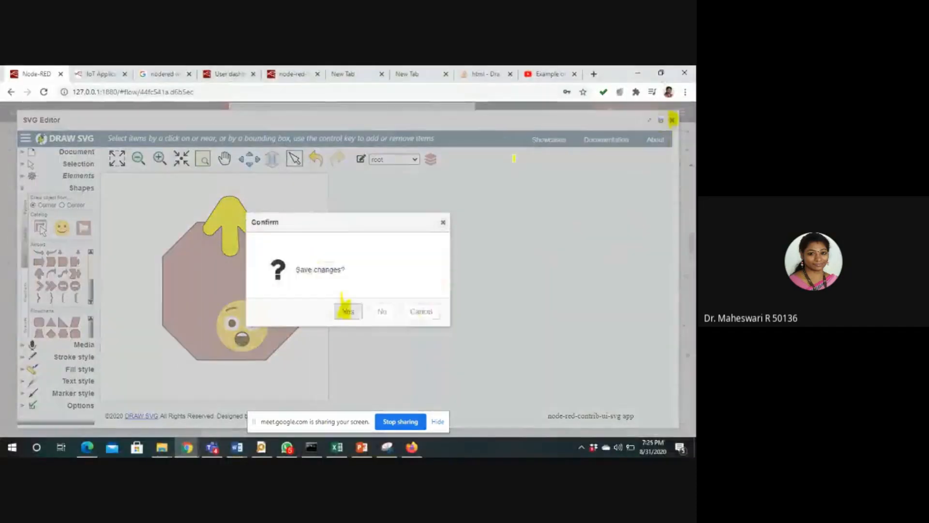
key("Right")
key("Right")
key("Right")
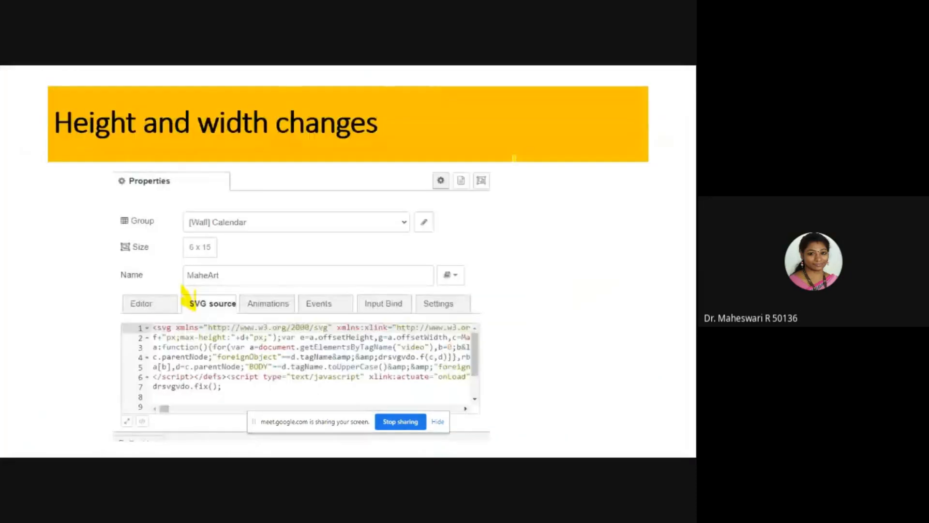
key("Right")
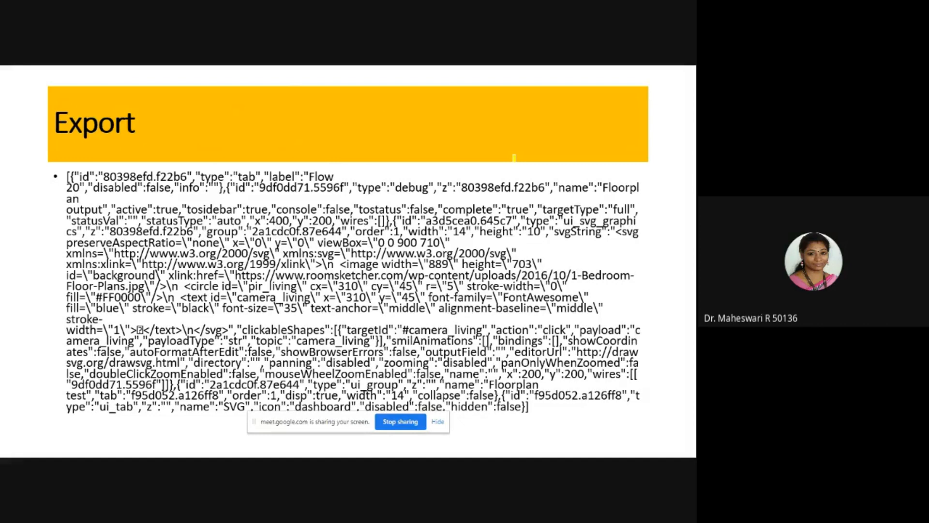
key("Right")
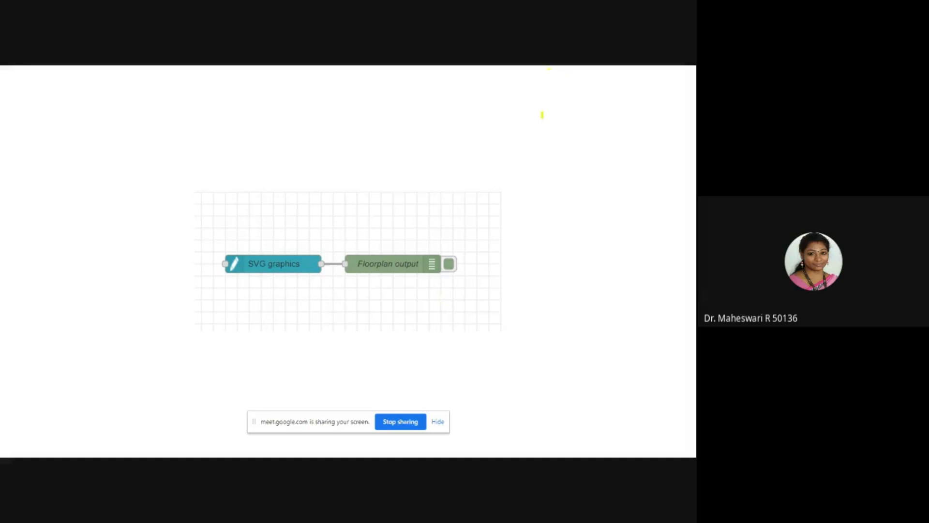
mouse_move(342, 271)
left_mouse_down()
mouse_move(313, 302)
mouse_move(192, 274)
mouse_move(289, 221)
mouse_move(326, 248)
mouse_move(368, 226)
mouse_move(464, 233)
left_mouse_up()
left_click_drag(334, 300, 463, 287)
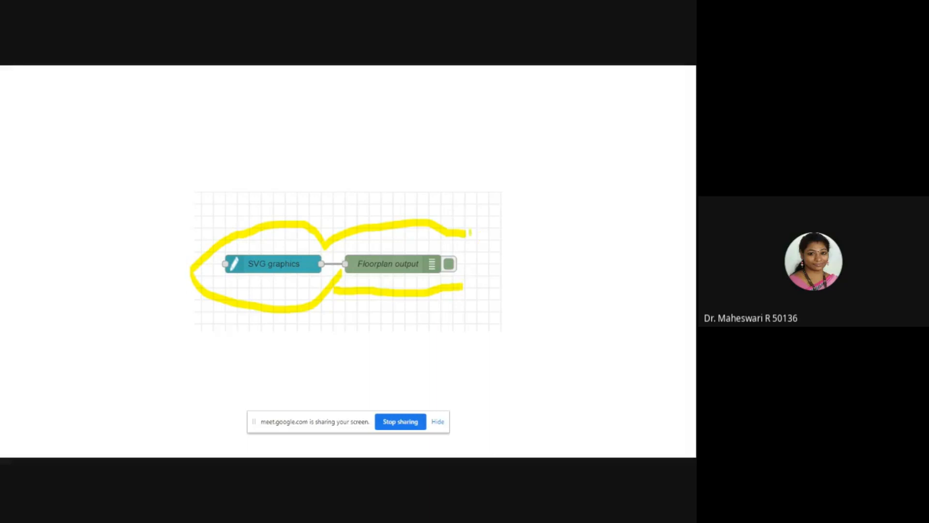
left_click_drag(464, 234, 464, 286)
key("Right")
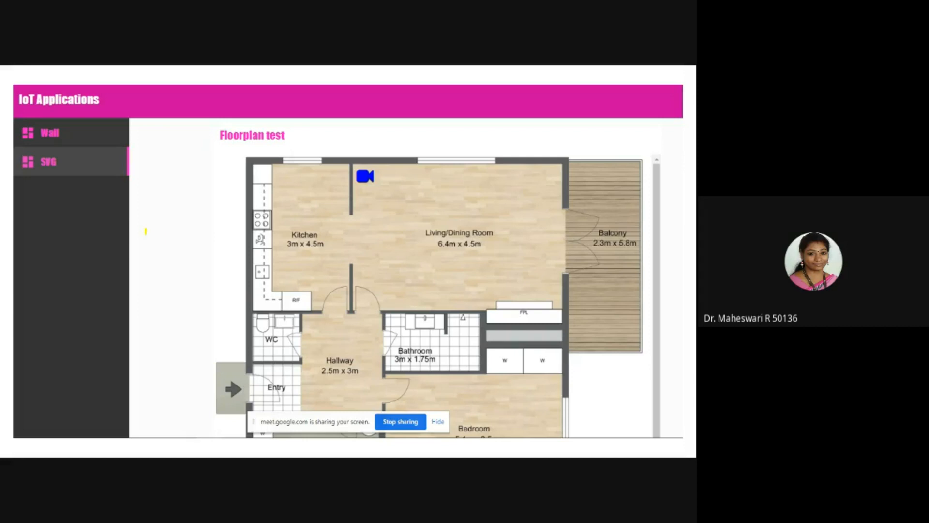
left_click_drag(136, 151, 183, 210)
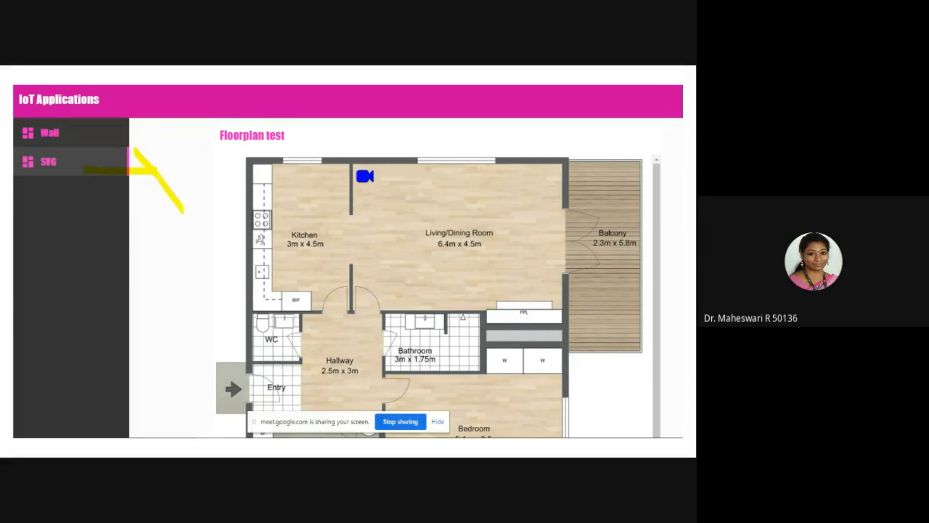
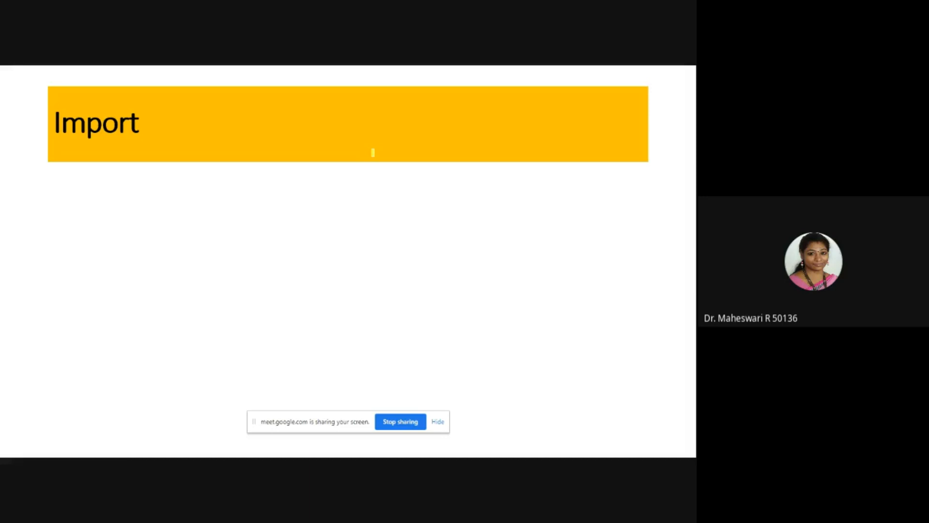
key("Right")
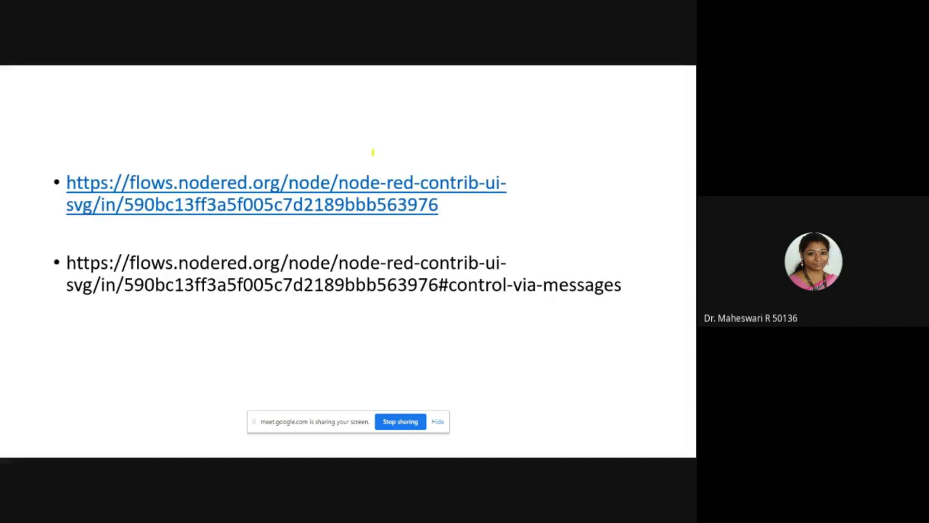
Step: Switch to the Node-RED editor and search the installable palette modules for "svg", closing the settings when done
key("alt+Tab")
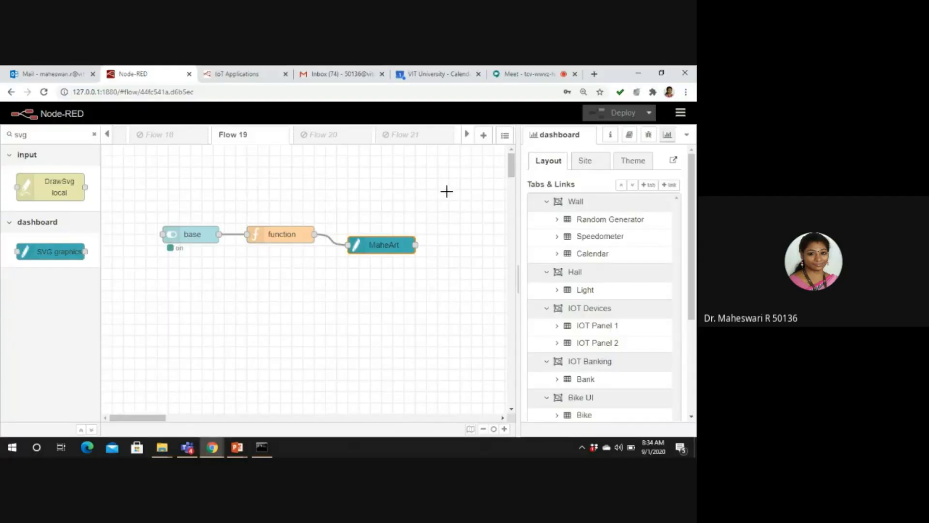
left_click_drag(512, 165, 514, 177)
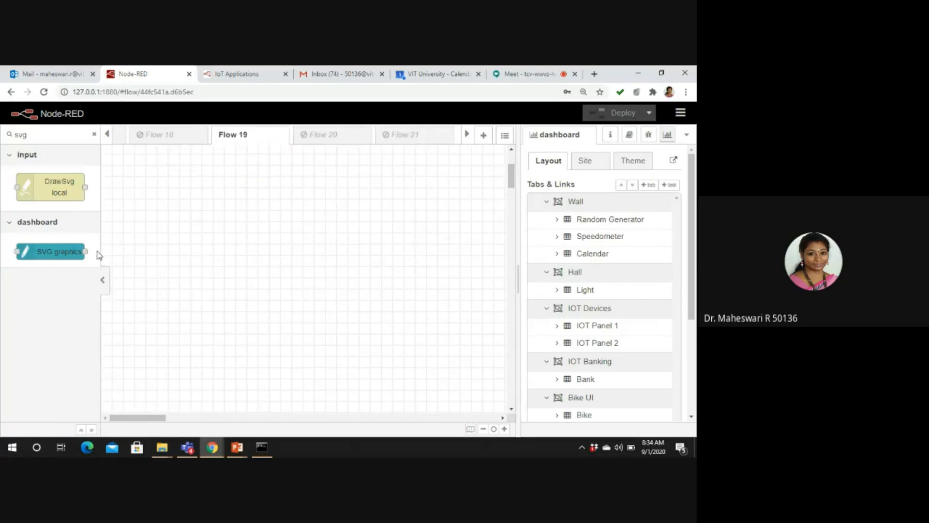
left_click(681, 113)
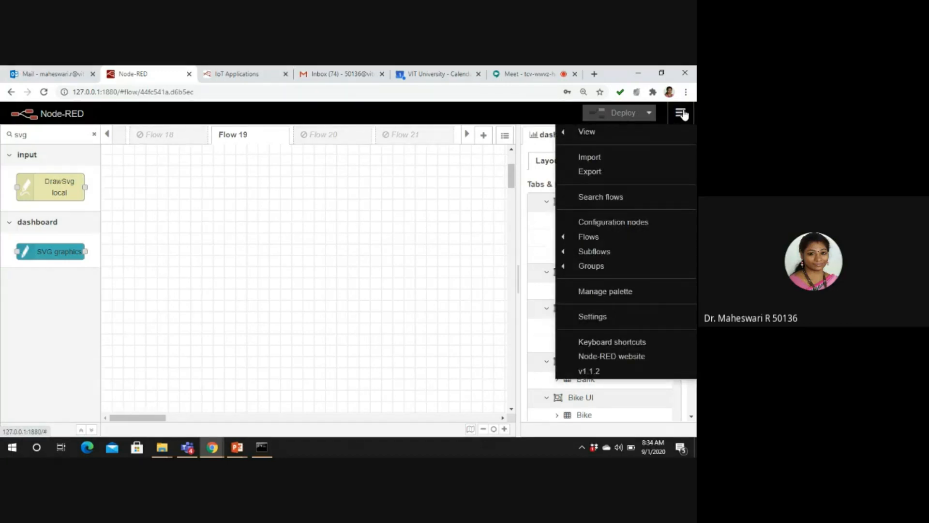
left_click(625, 291)
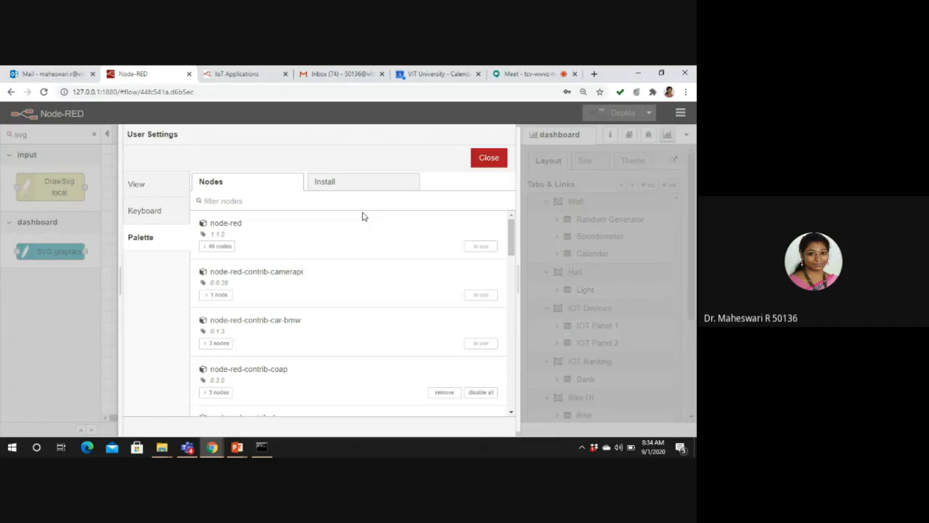
left_click(341, 188)
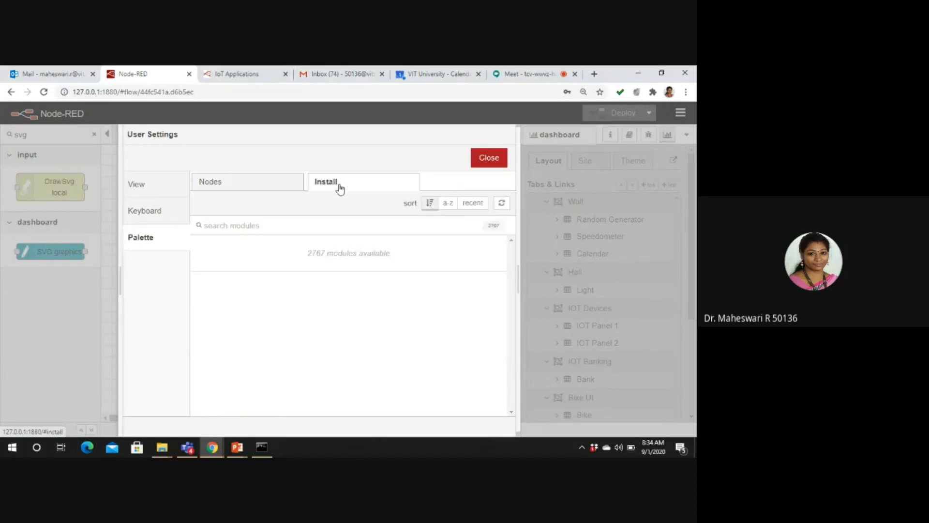
type("svg")
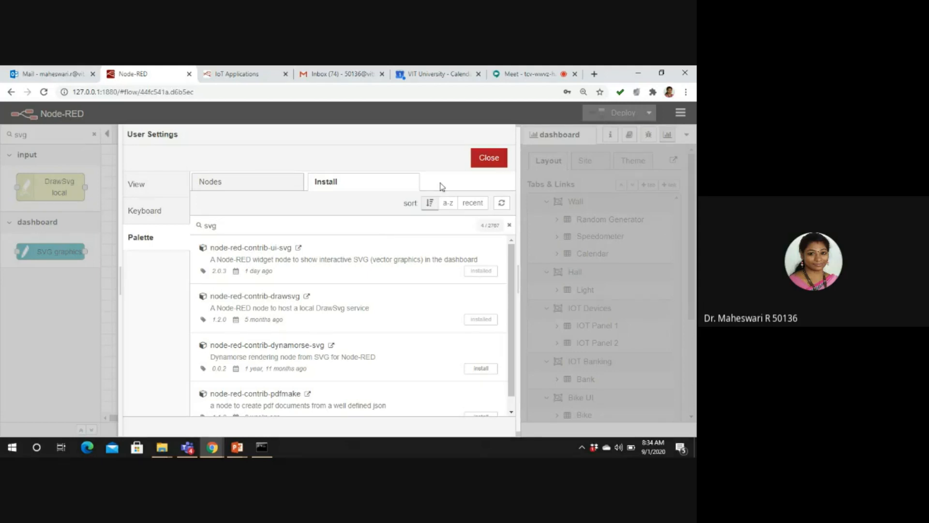
left_click(483, 160)
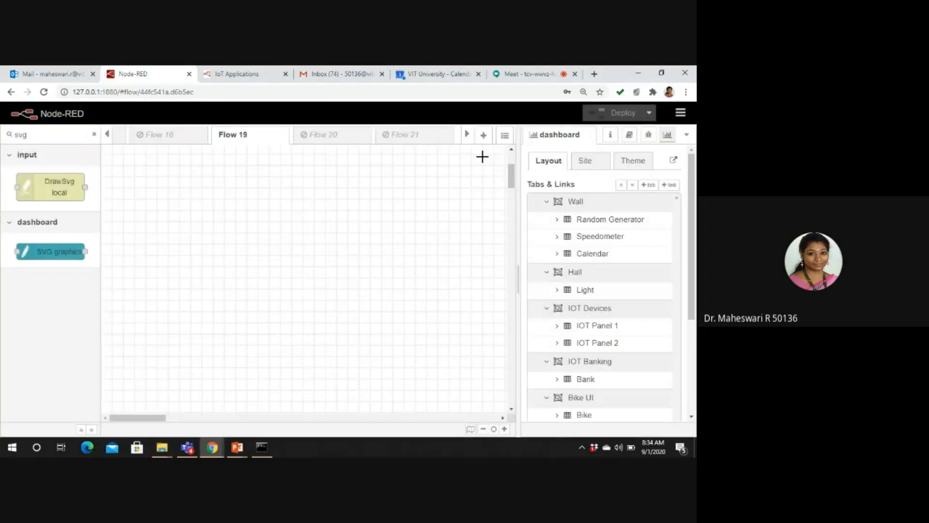
Step: Filter the node palette by "svg" and place an SVG graphics node on an empty area of Flow 19
left_click(94, 135)
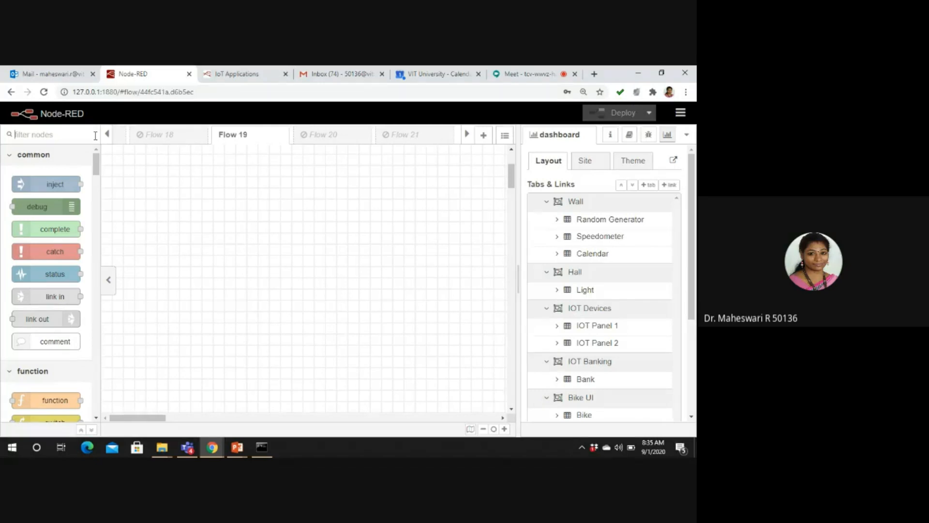
type("svg")
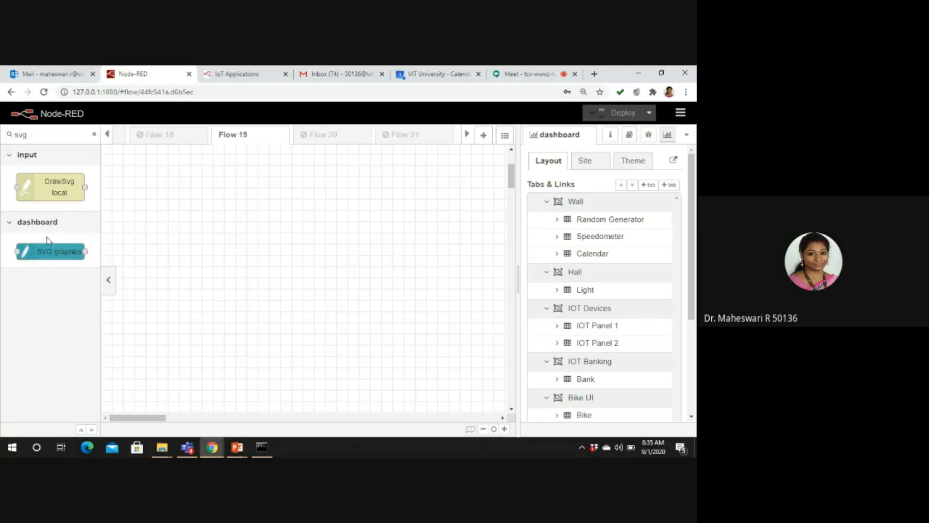
mouse_move(68, 253)
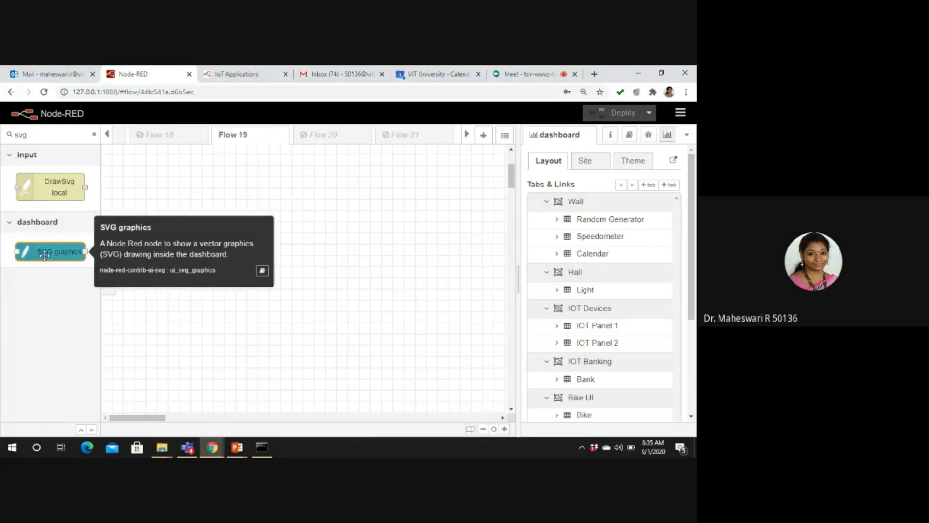
left_click_drag(45, 255, 263, 232)
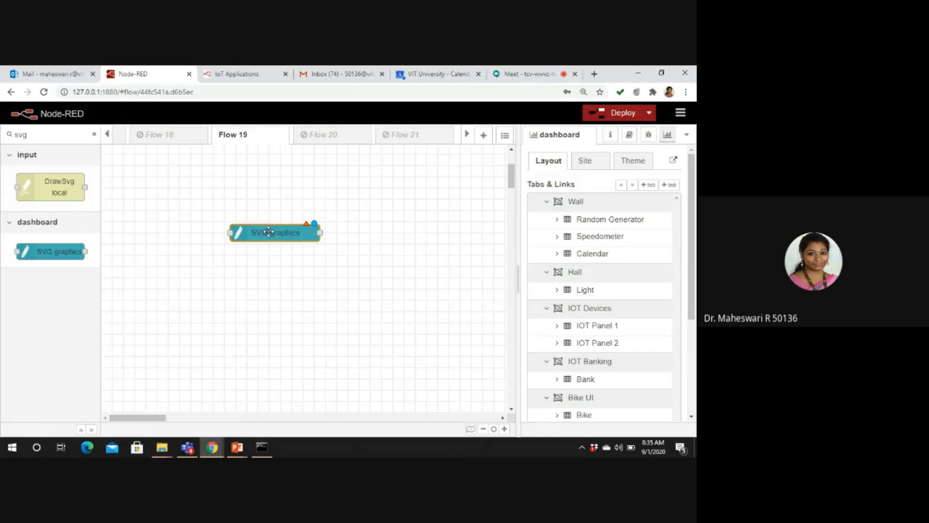
Step: Open the SVG graphics node's properties, start a new dashboard group named "SVG Automation", and copy that name
double_click(269, 232)
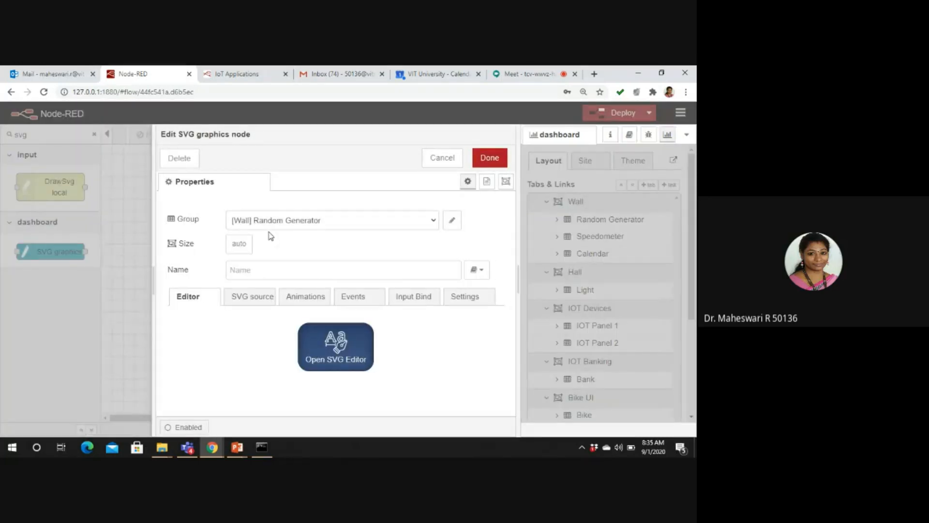
left_click(433, 223)
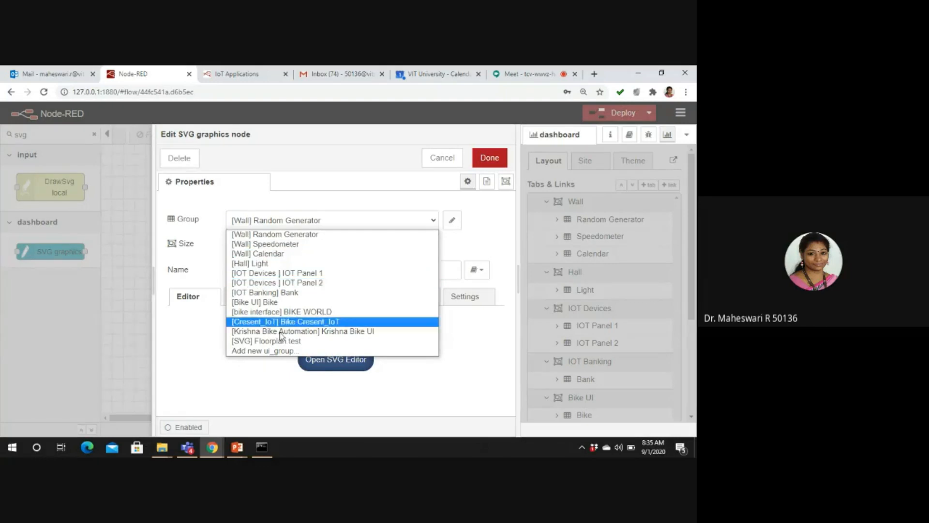
left_click(288, 256)
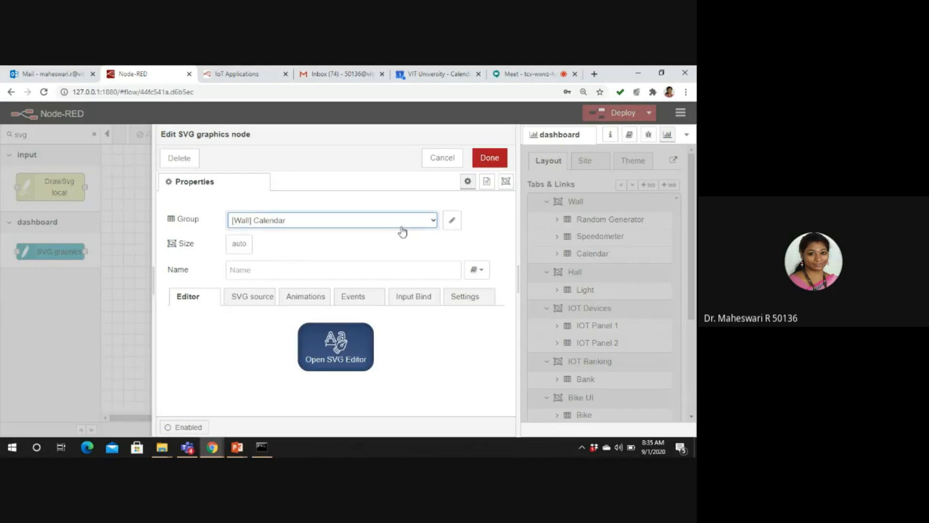
left_click(433, 220)
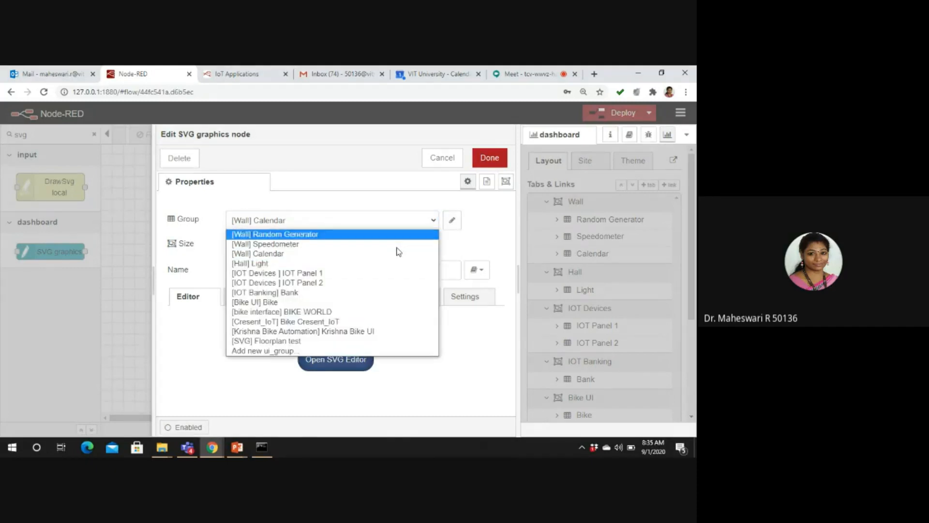
left_click(311, 351)
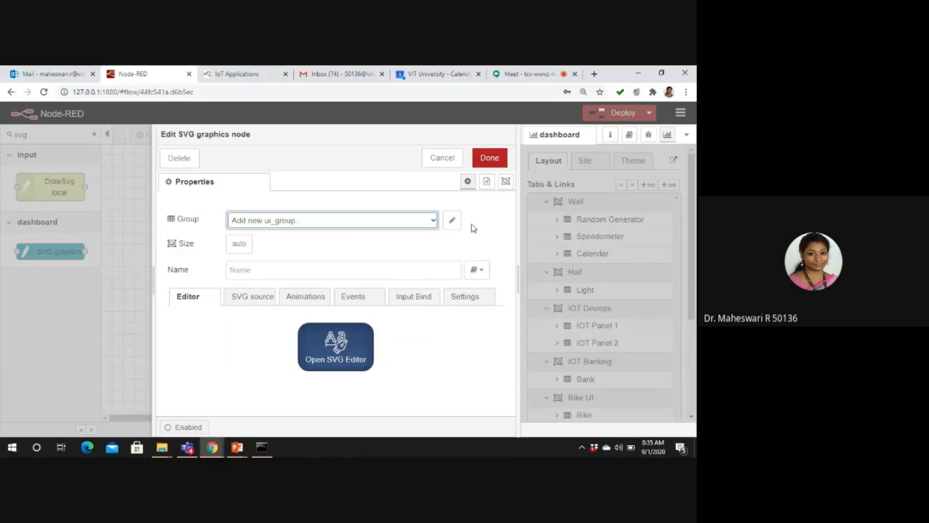
left_click(453, 221)
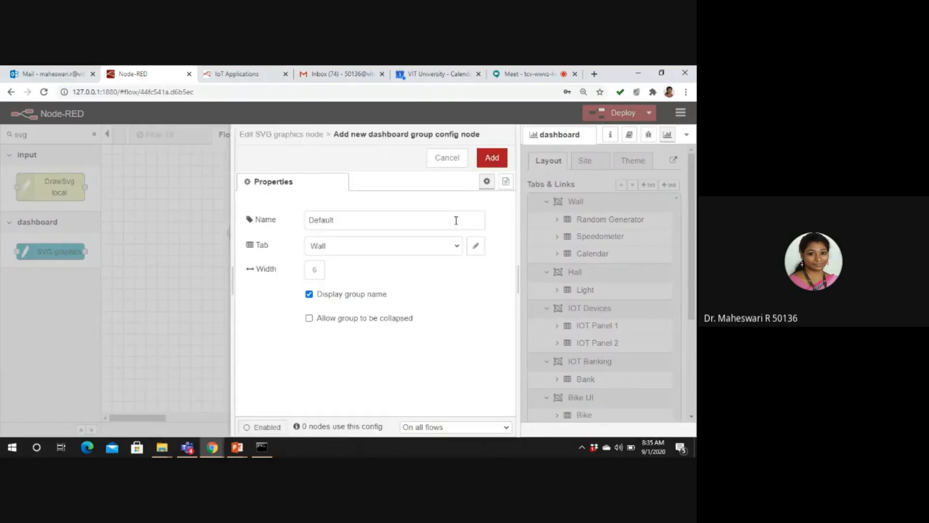
left_click_drag(343, 217, 281, 227)
key("BackSpace")
type("S")
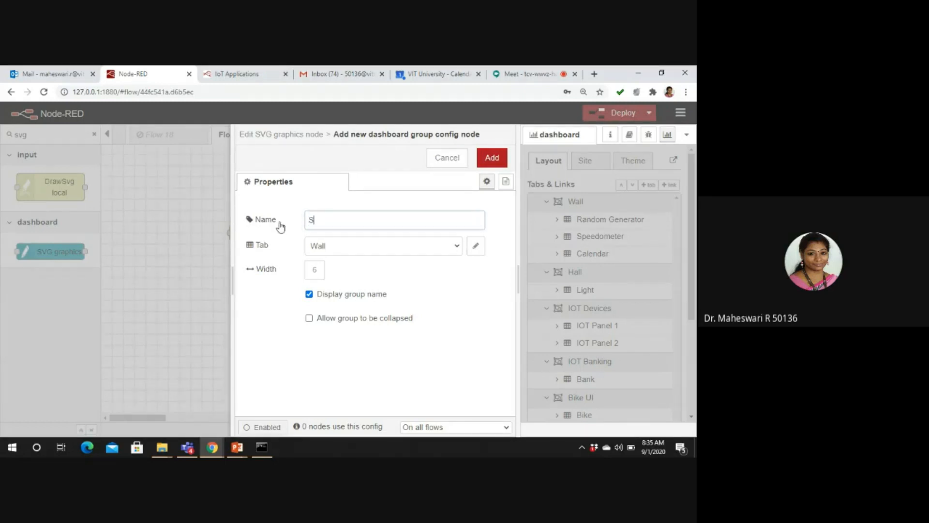
type("VG Automation")
left_click_drag(377, 220, 249, 208)
key("ctrl+c")
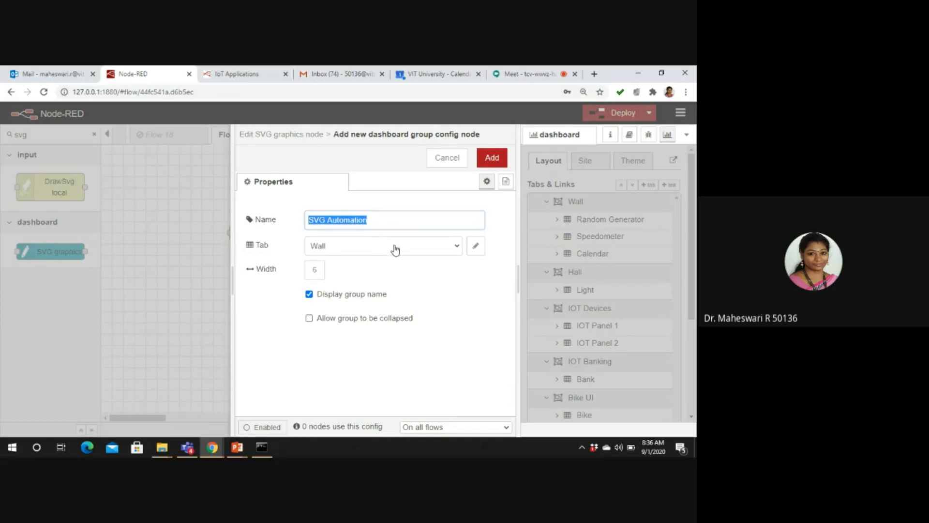
Step: Create a new dashboard tab named "SVG Panel" for the group and add the group to the SVG graphics node
left_click(456, 250)
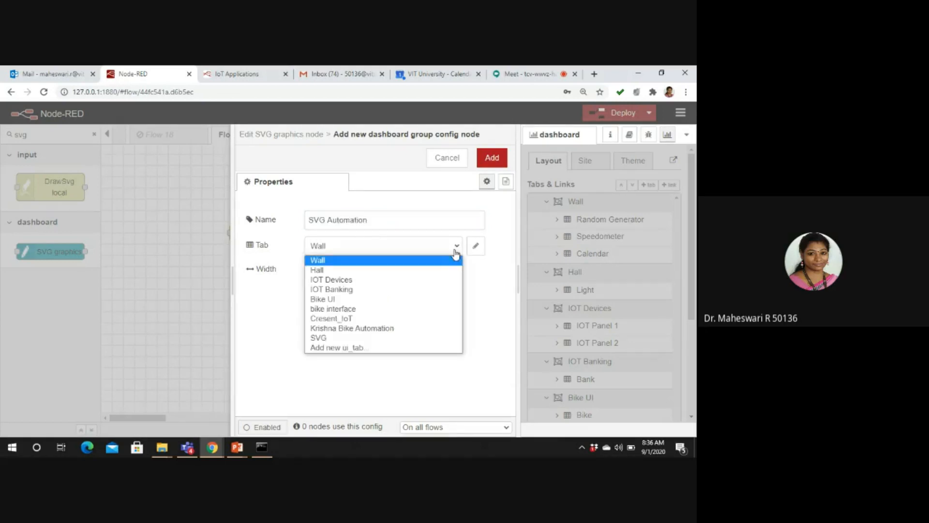
left_click(414, 347)
left_click(475, 245)
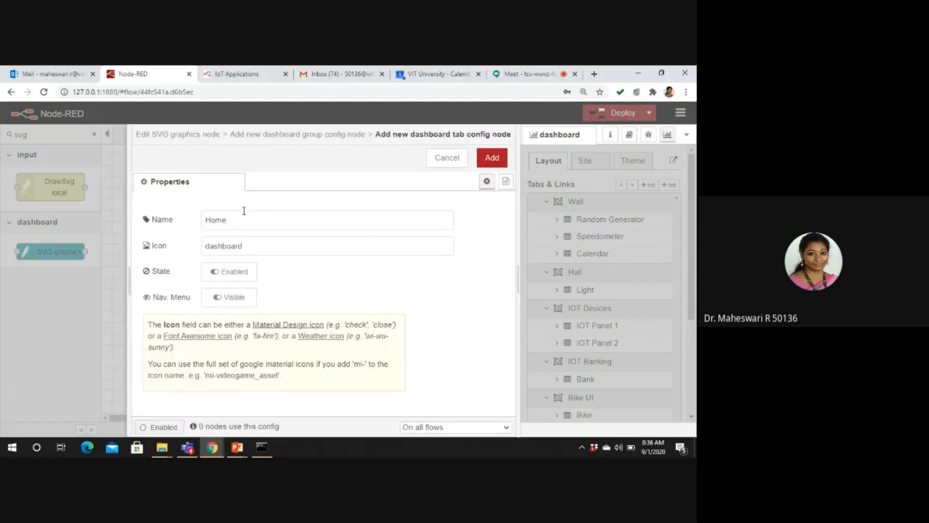
left_click_drag(243, 218, 117, 222)
key("BackSpace")
type("SVG Automation")
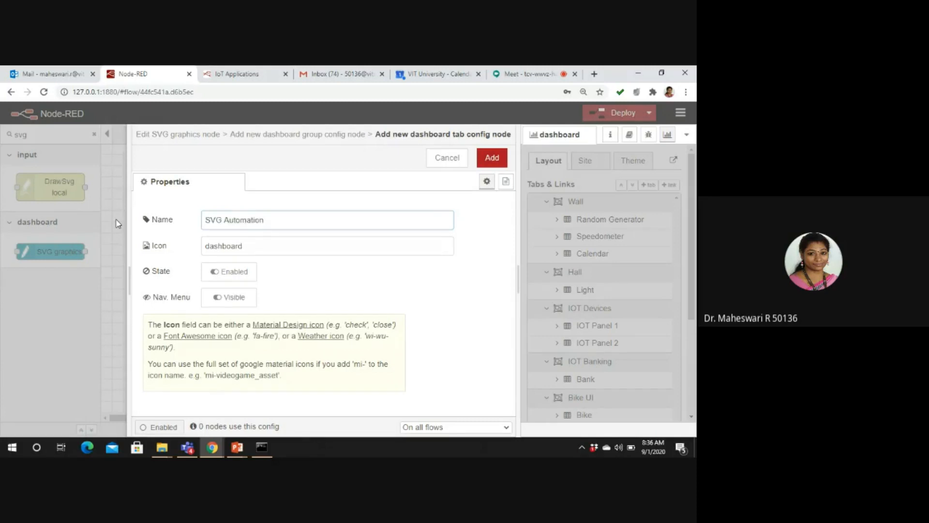
key("BackSpace")
key("BackSpace")
key("BackSpace")
key("BackSpace")
key("BackSpace")
key("BackSpace")
key("BackSpace")
key("BackSpace")
key("BackSpace")
key("BackSpace")
type("Panels")
left_click(491, 158)
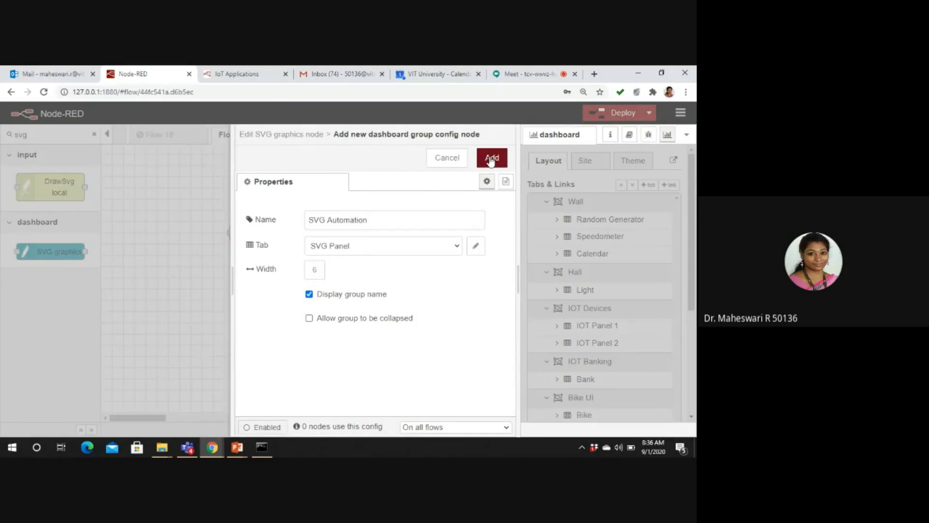
left_click(491, 159)
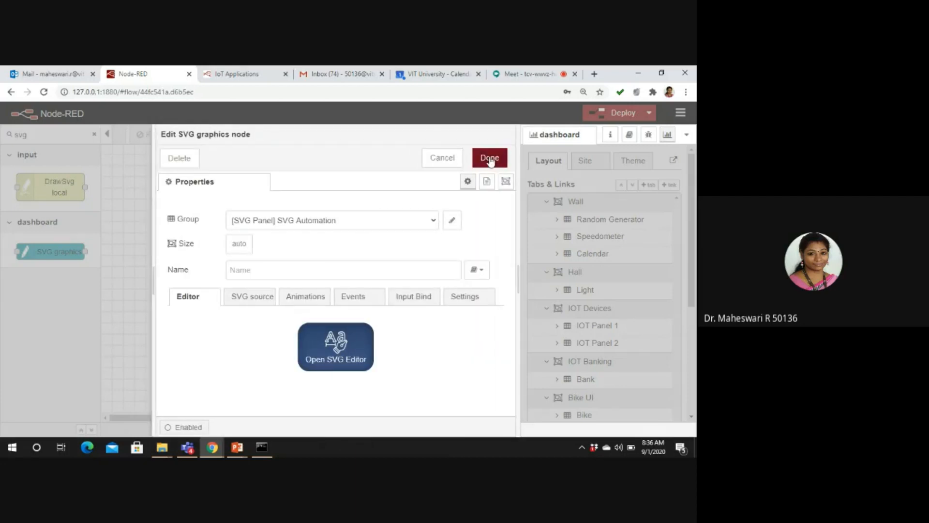
Step: Keep the node's size on auto and name the node "SVG Automation" using the copied text
left_click(242, 243)
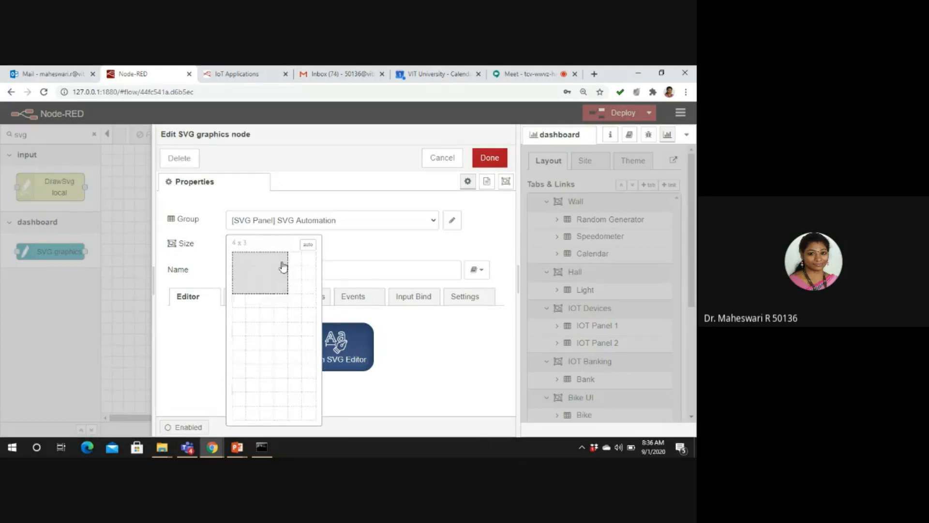
left_click(309, 245)
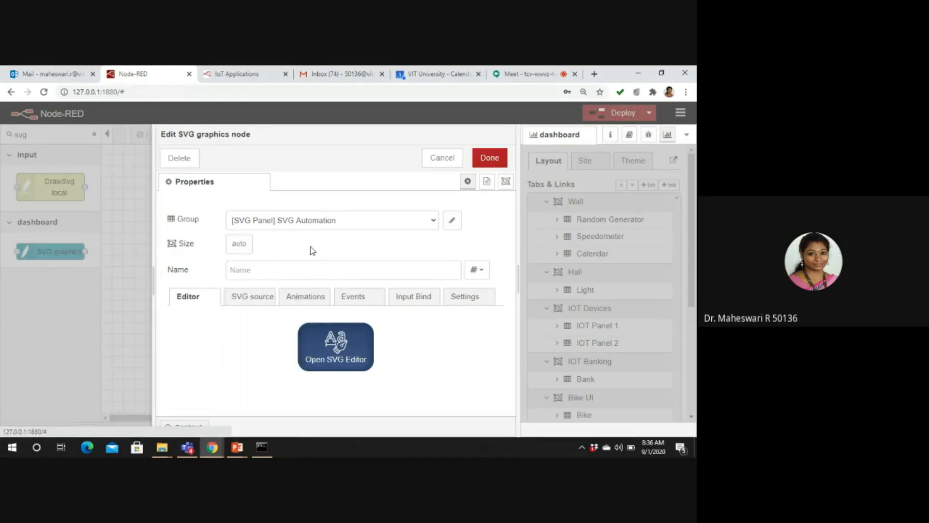
left_click(254, 266)
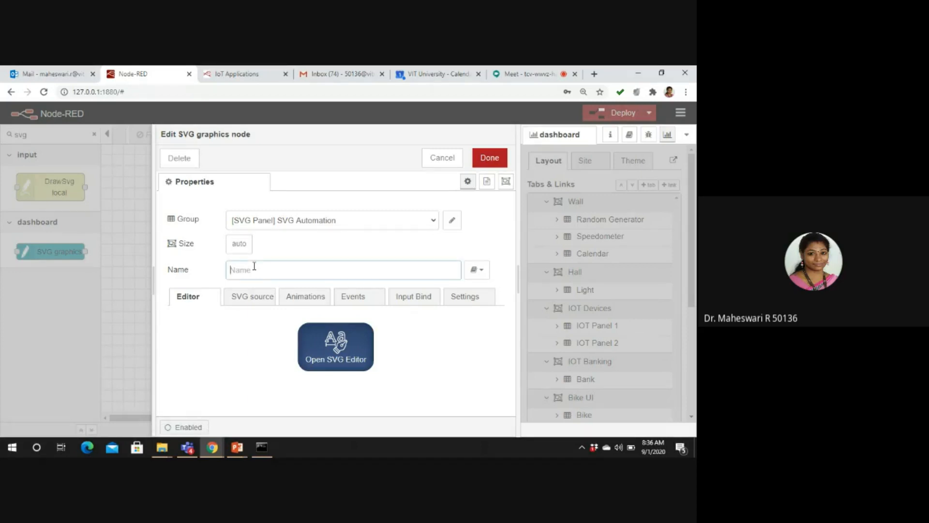
key("ctrl+v")
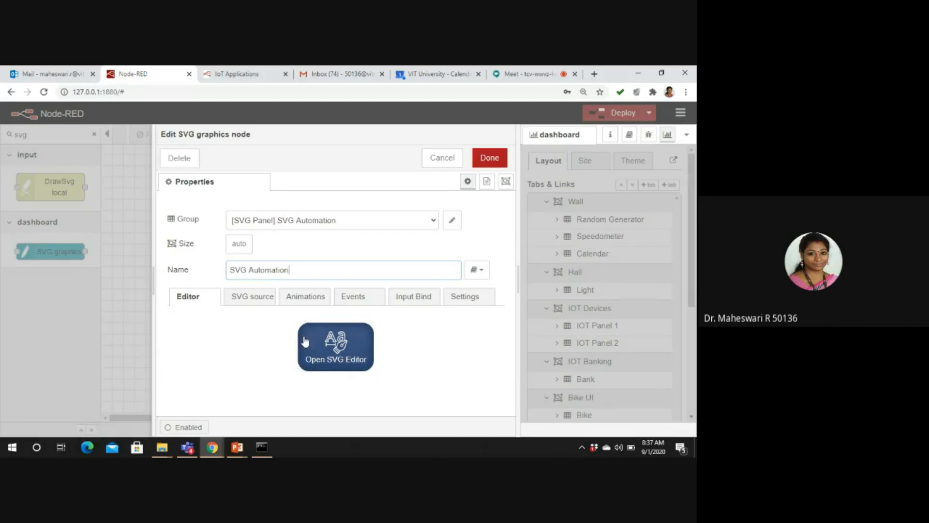
Step: Open the node's SVG editor and look through its document, shape and media tools
left_click(334, 350)
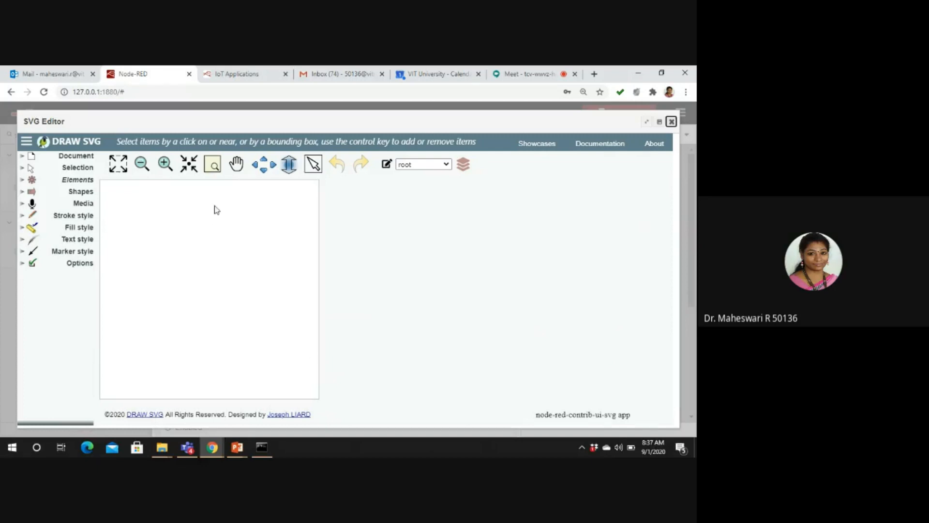
left_click(76, 156)
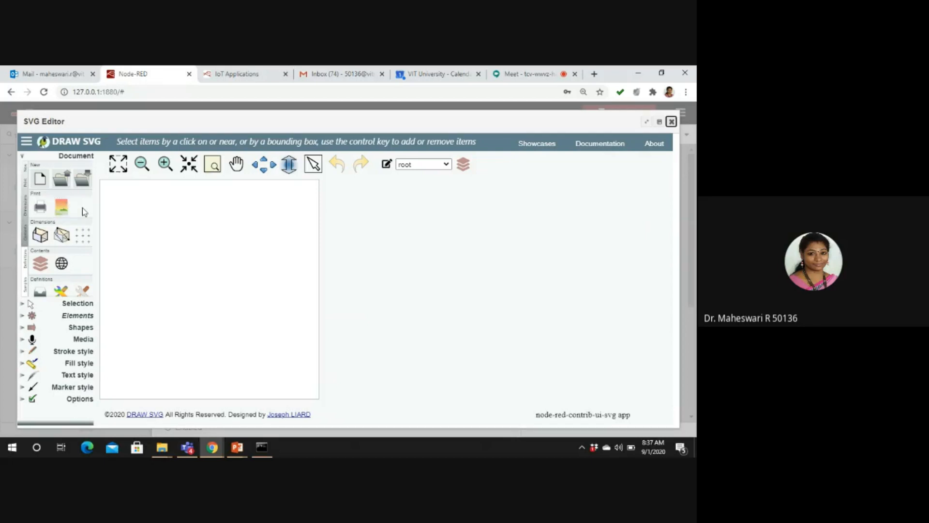
left_click(76, 157)
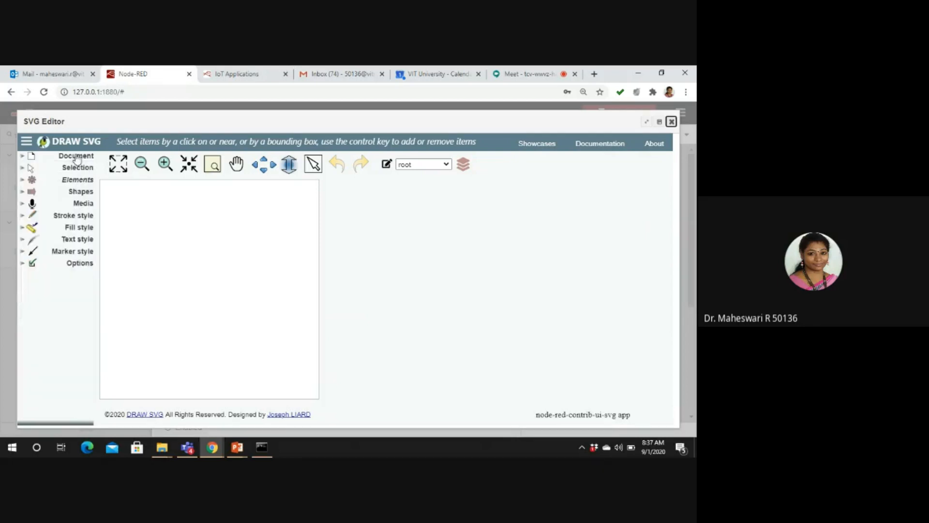
left_click(81, 193)
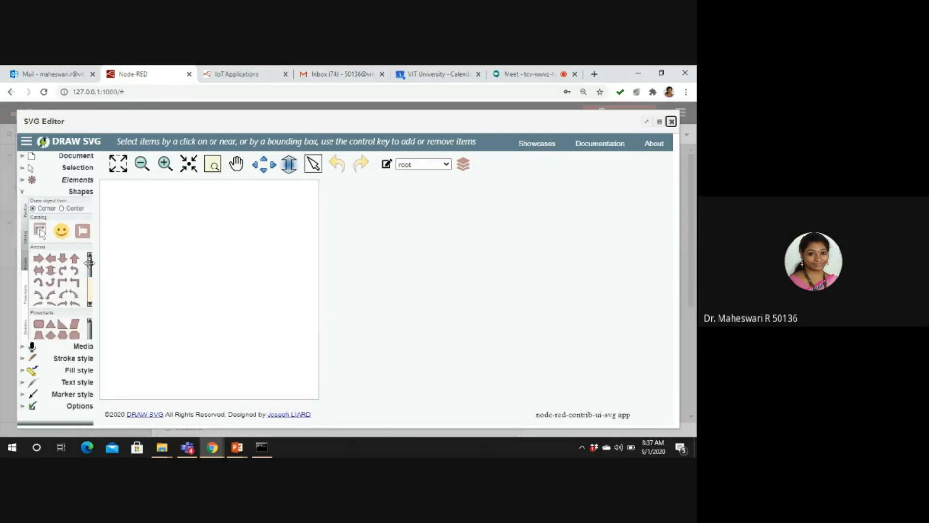
left_click_drag(90, 263, 88, 349)
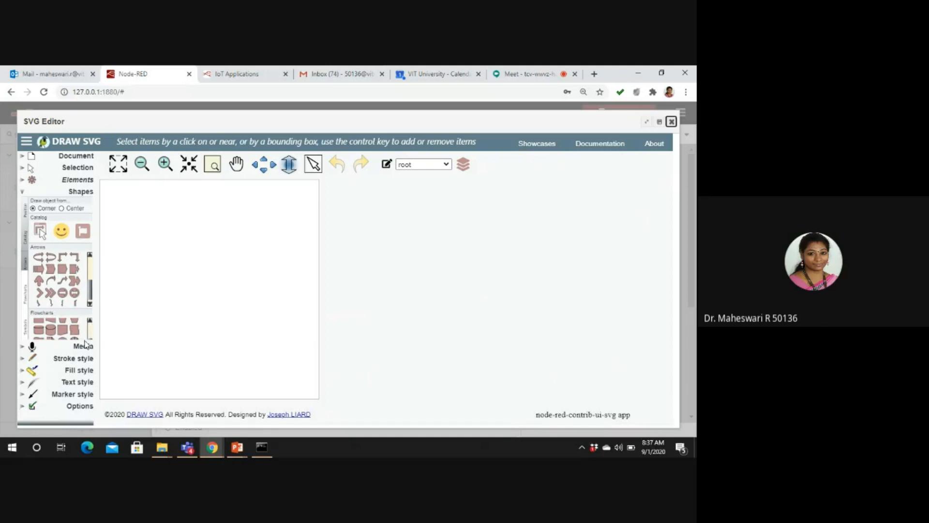
left_click(82, 346)
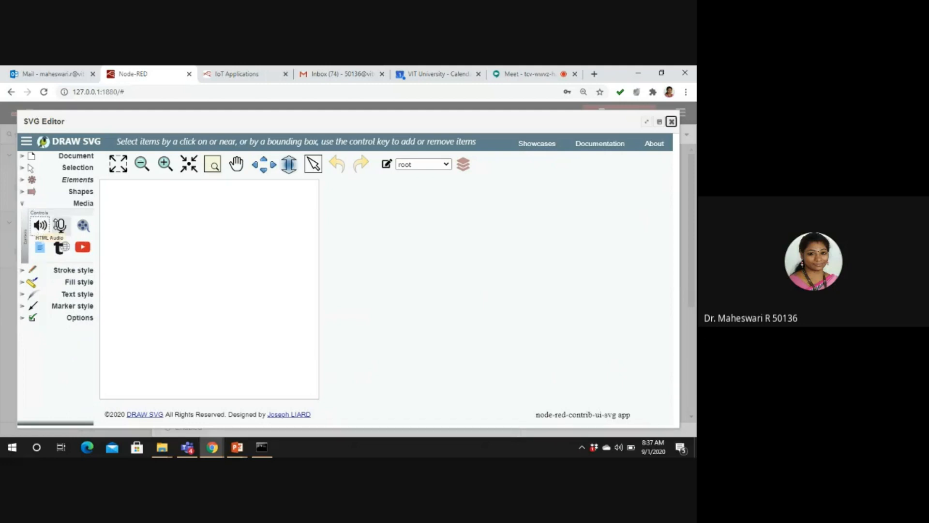
Step: Place a small YouTube video on the blank drawing and remove it again
left_click(82, 248)
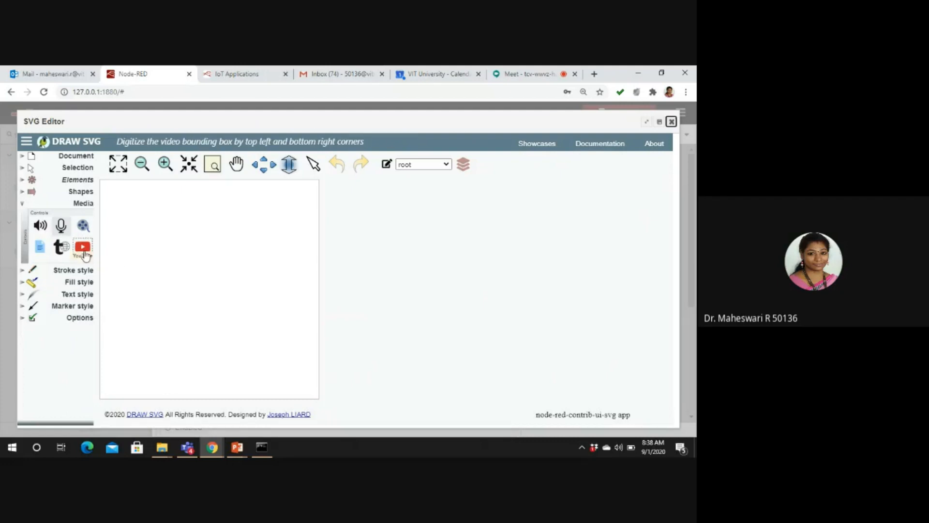
left_click(158, 251)
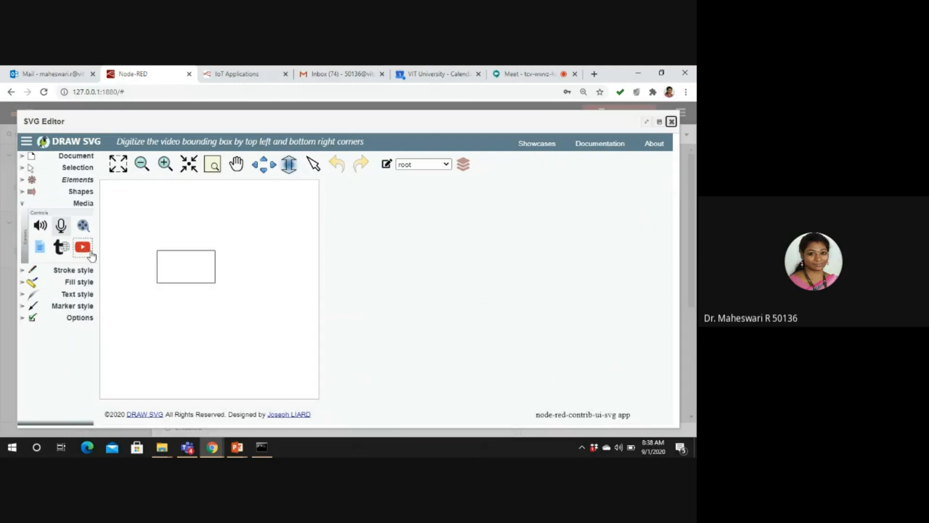
left_click(165, 258)
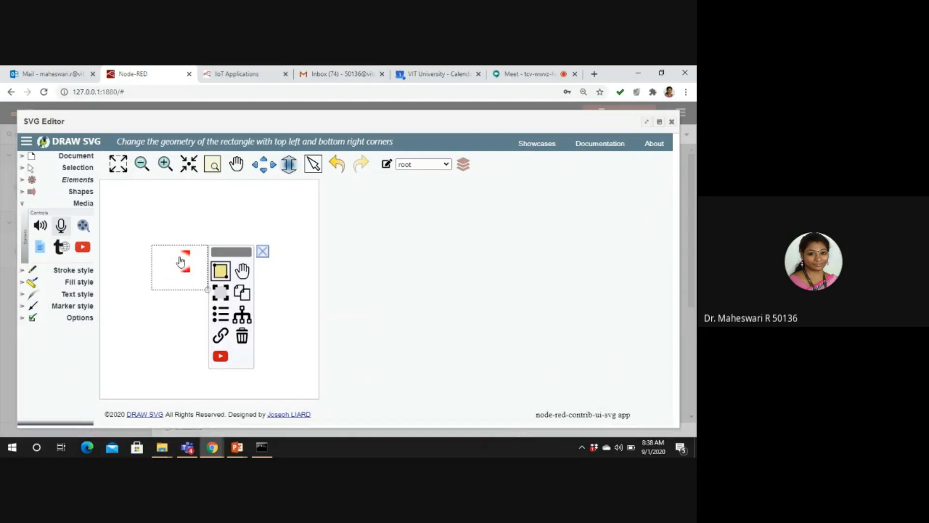
left_click(264, 252)
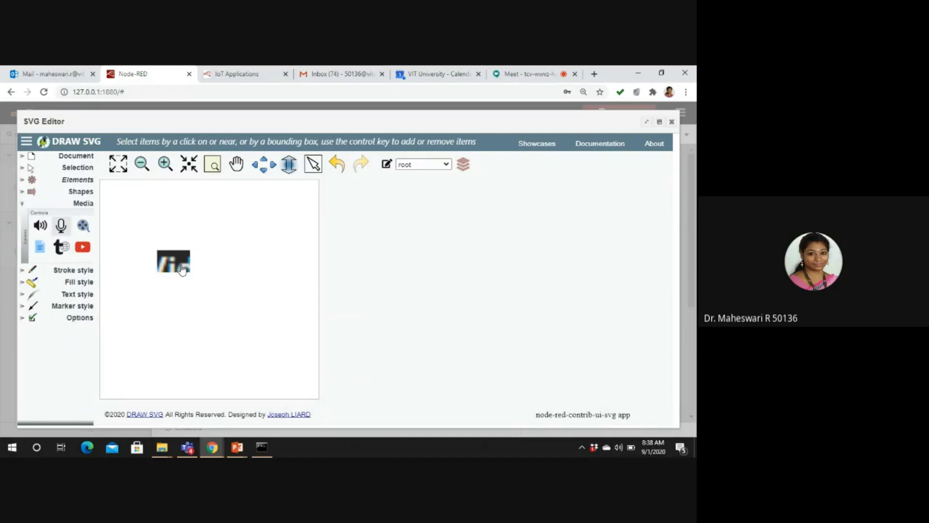
left_click(182, 270)
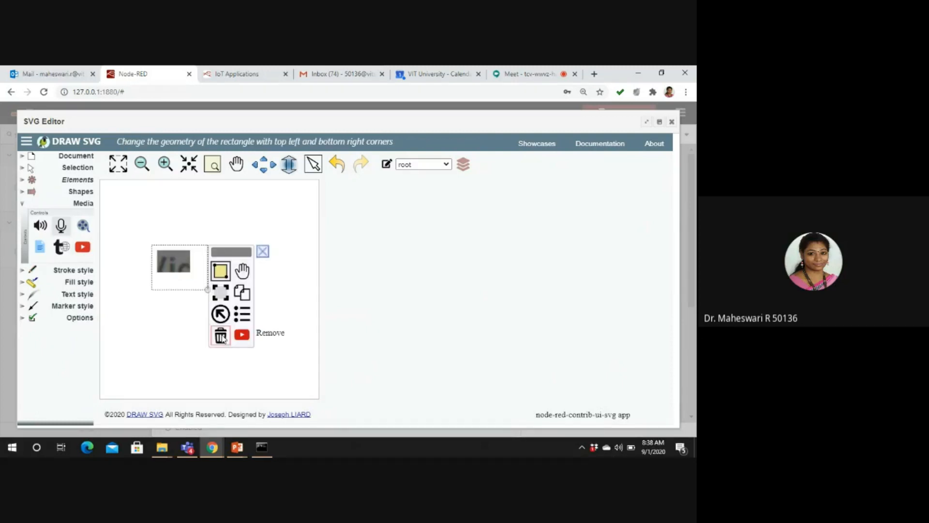
left_click(221, 336)
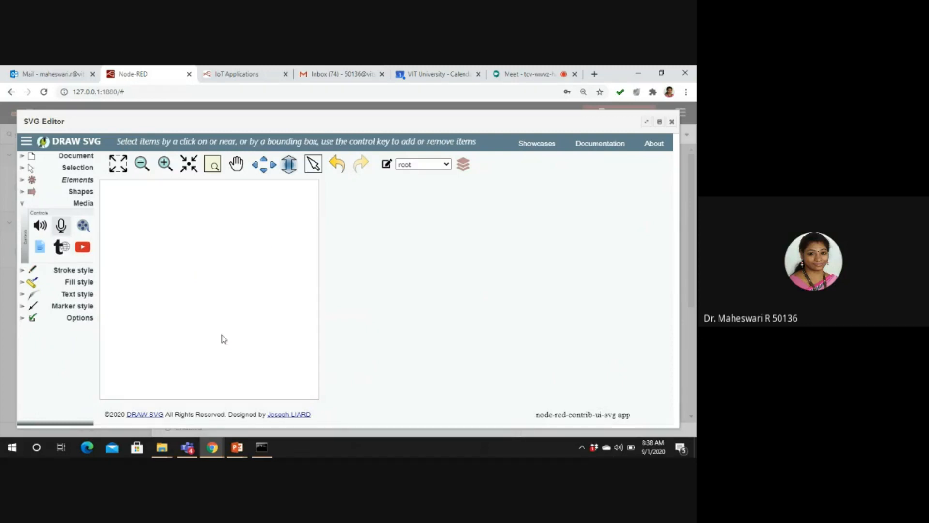
Step: Insert a larger YouTube video across the middle of the drawing, saving the changes to the SVG source and closing the SVG editor
left_click(85, 247)
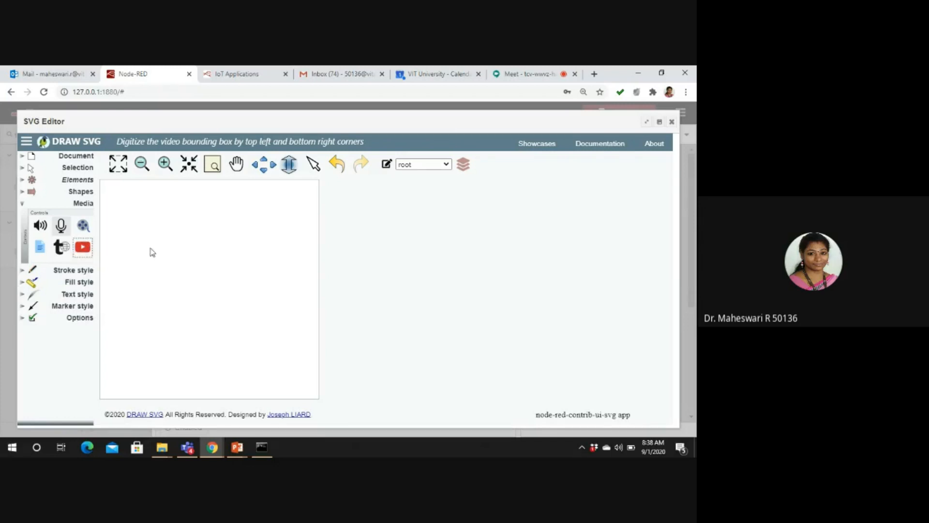
left_click_drag(150, 250, 276, 357)
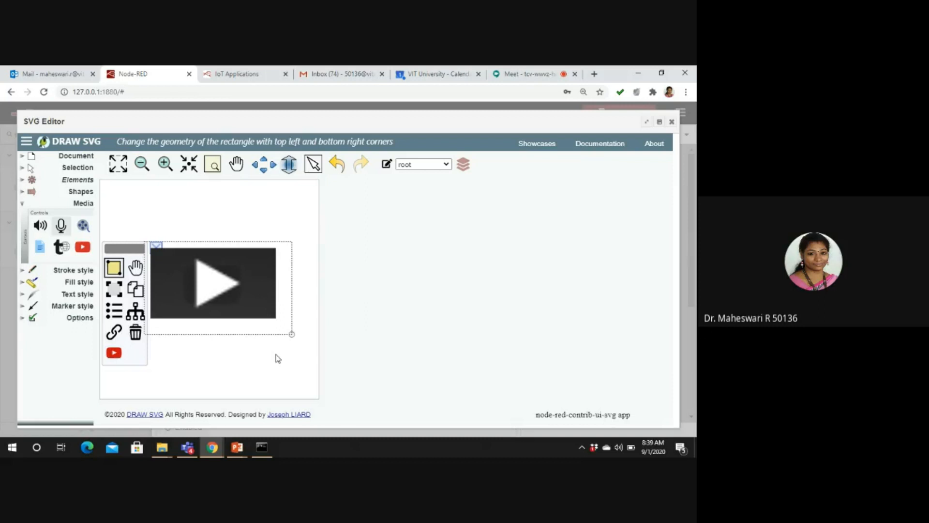
left_click(659, 122)
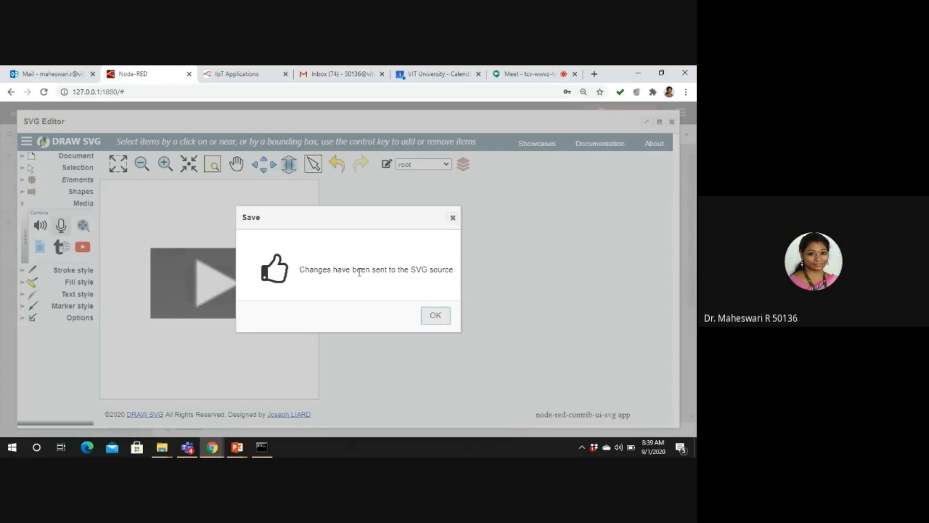
left_click(436, 316)
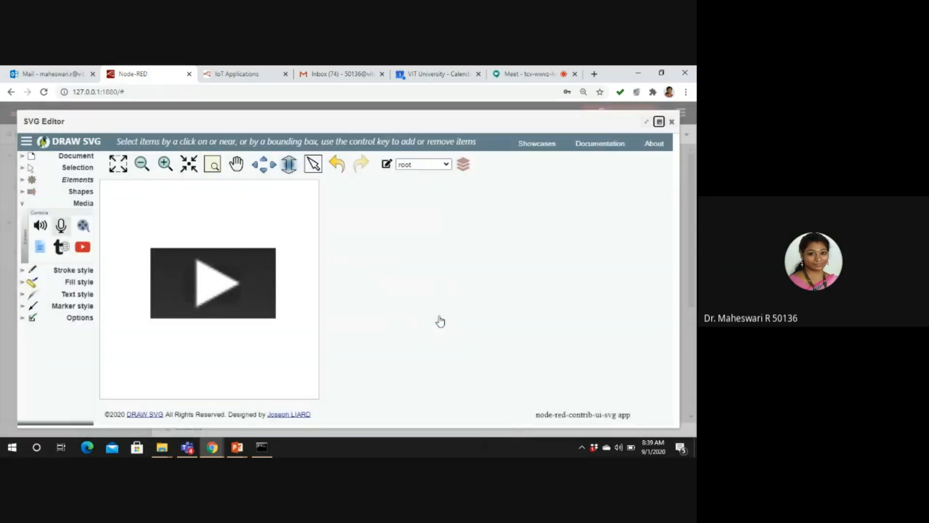
left_click(673, 123)
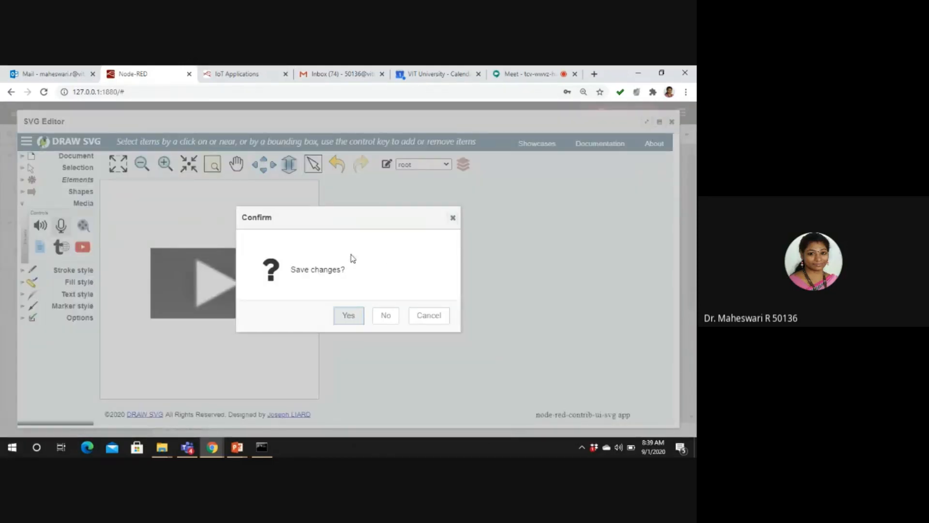
left_click(350, 316)
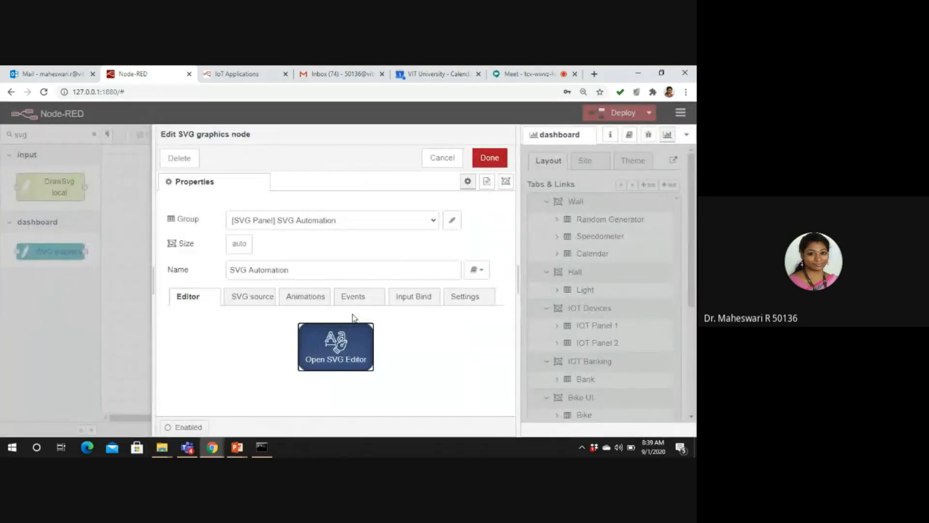
Step: Accept the SVG Automation node's settings and deploy the flows, confirming despite the nodes that are not properly configured
left_click(489, 158)
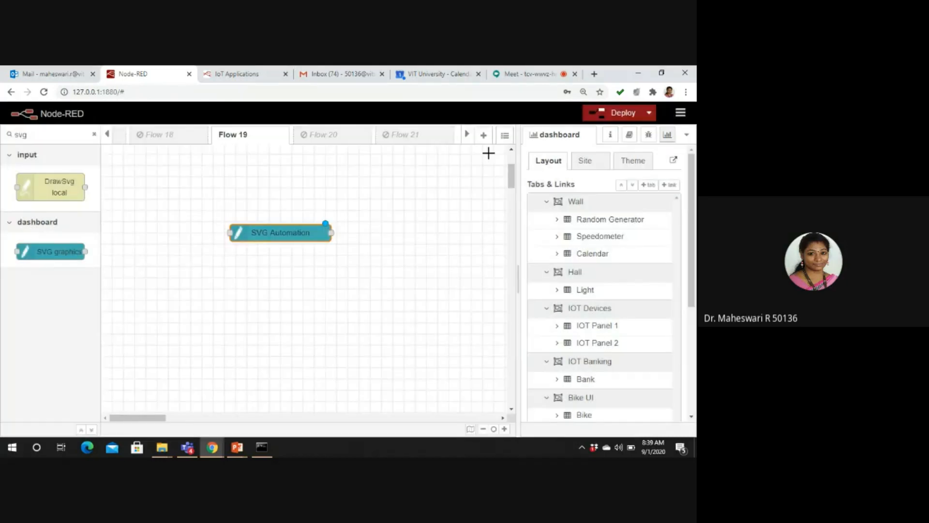
left_click(620, 114)
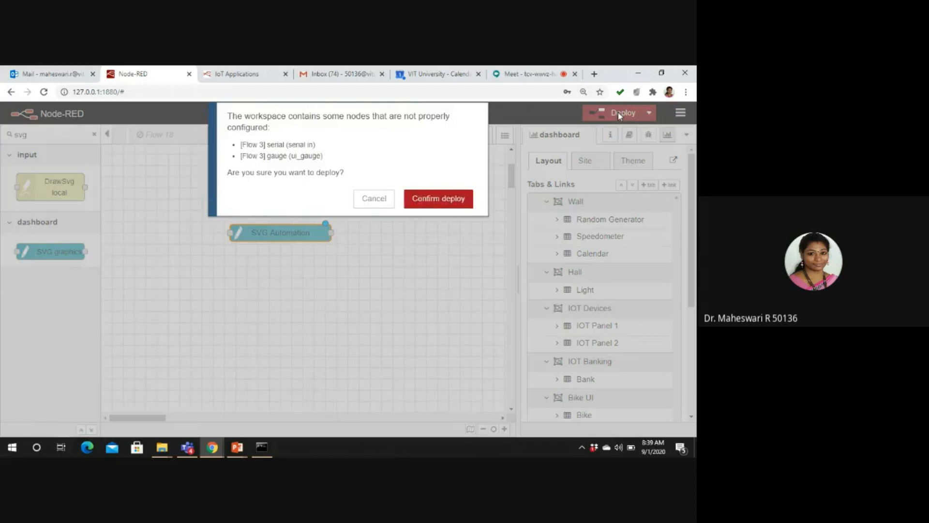
left_click(449, 200)
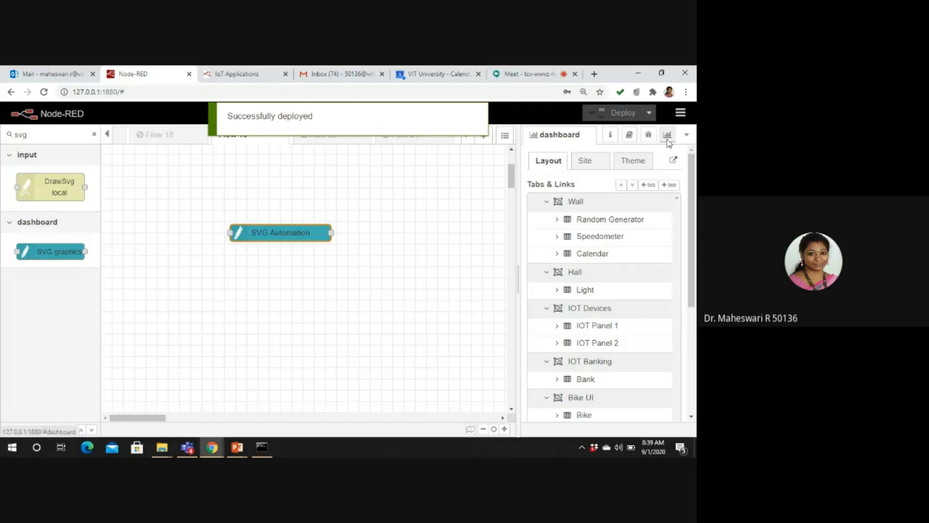
Step: Launch the dashboard, go to the SVG Panel page and try playing the embedded video, following its link to YouTube
left_click(673, 161)
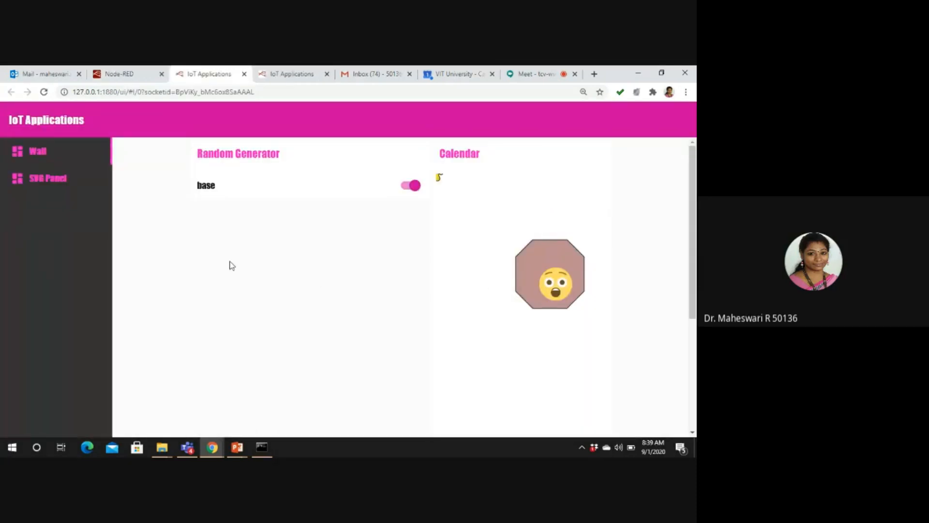
left_click(35, 178)
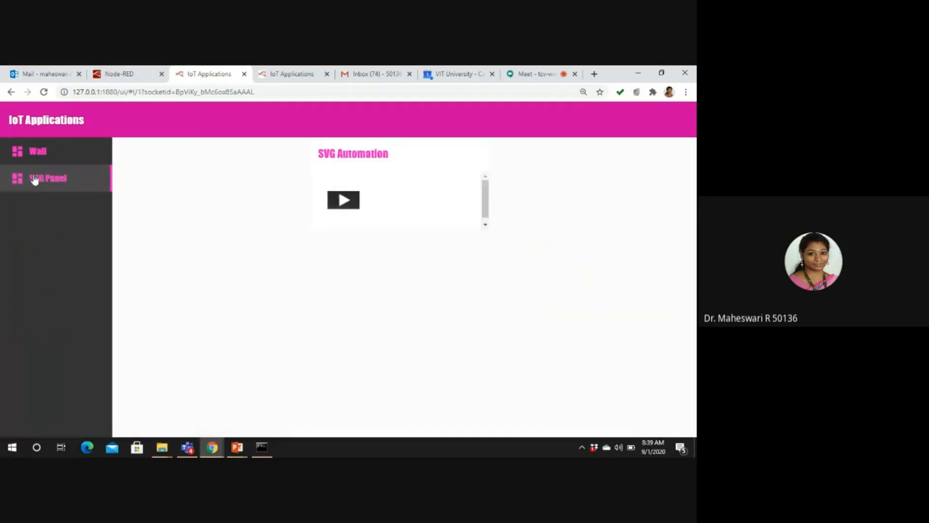
left_click(344, 200)
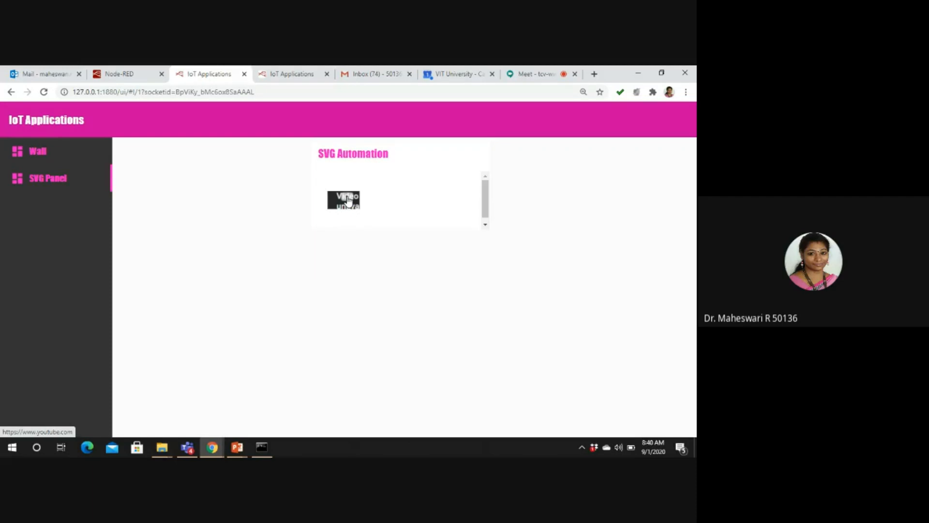
left_click(347, 200)
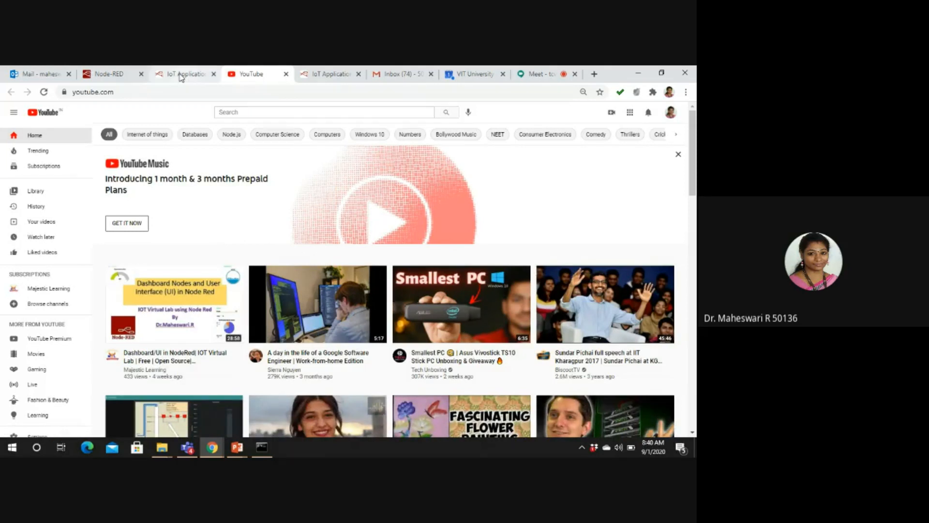
Step: Return to Node-RED and open the SVG editor of the graphics node wired after the function node in Flow 19
left_click(116, 77)
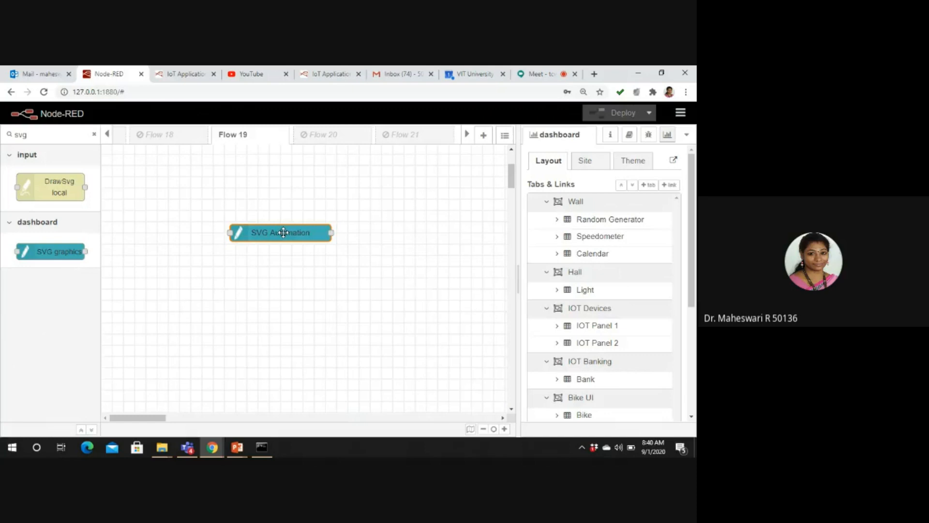
left_click_drag(512, 181, 512, 166)
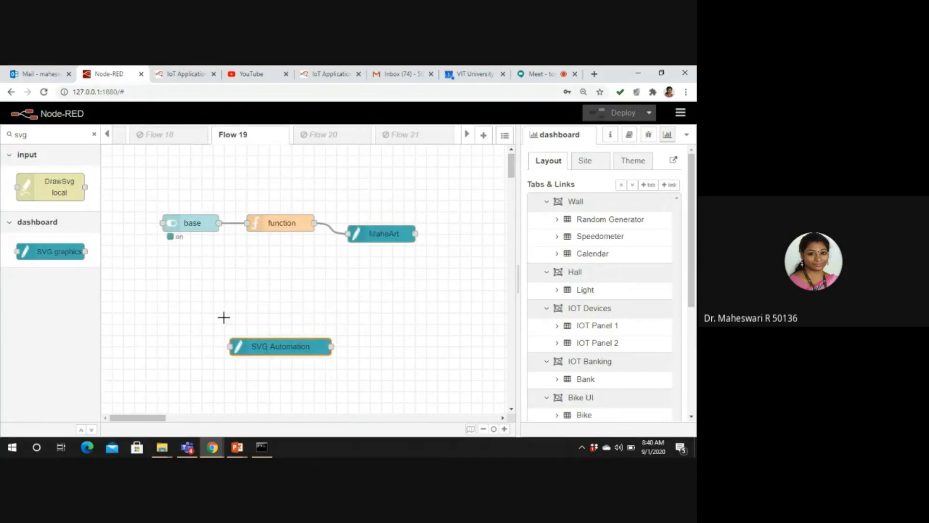
left_click_drag(217, 319, 351, 330)
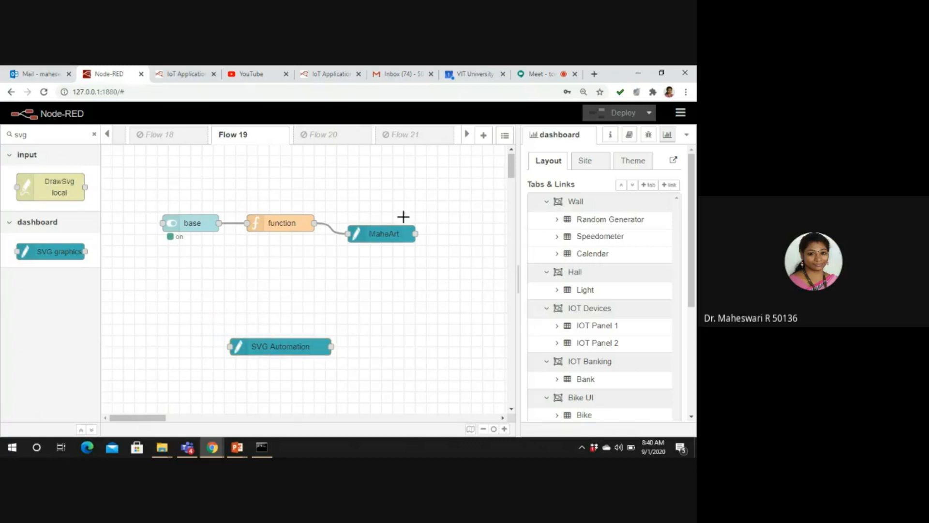
double_click(387, 232)
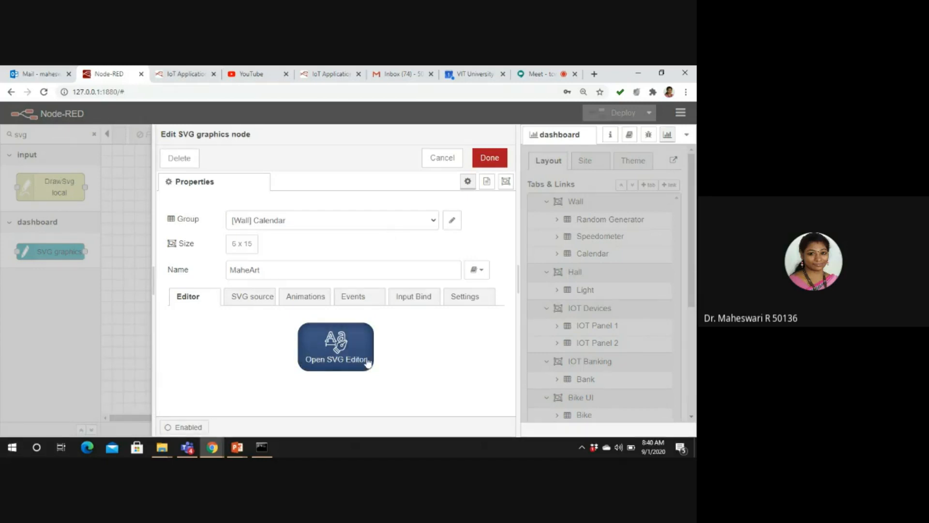
left_click(339, 344)
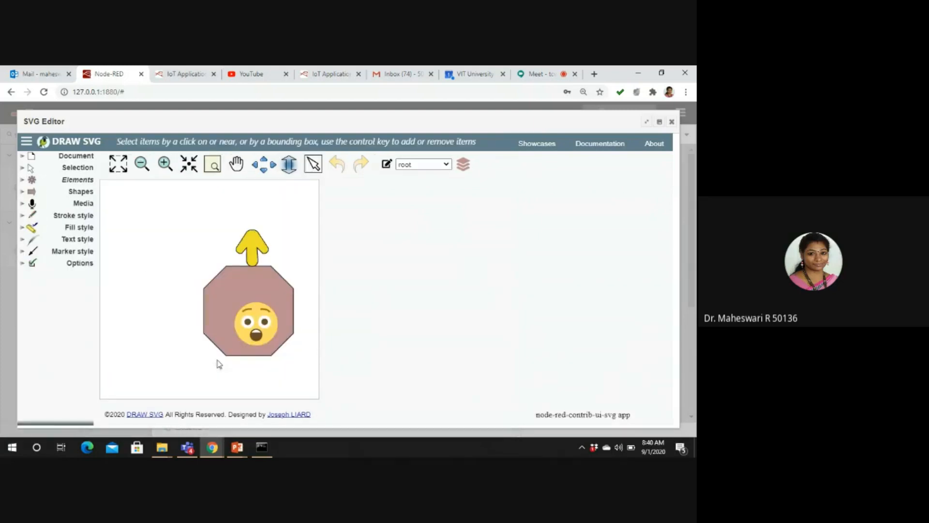
Step: Open the properties of the yellow arrow above the octagon and examine its element ID
left_click(249, 251)
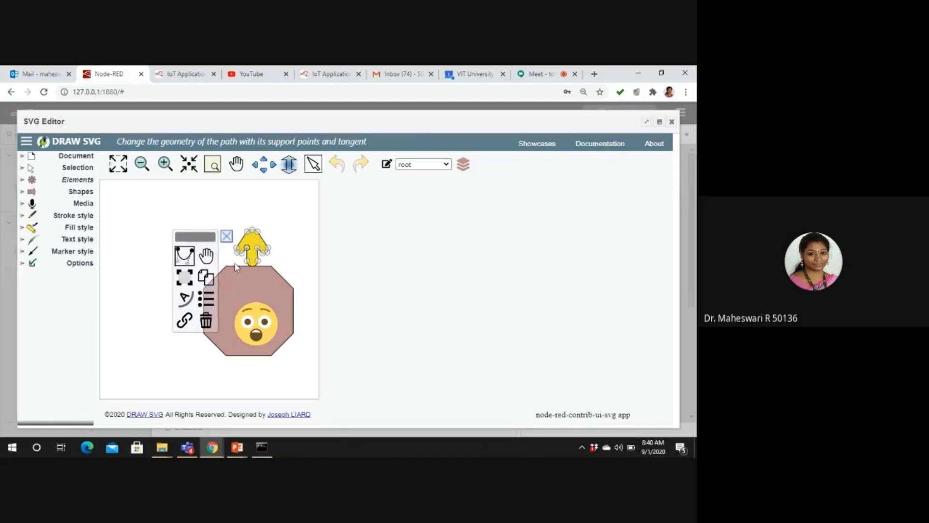
left_click(205, 299)
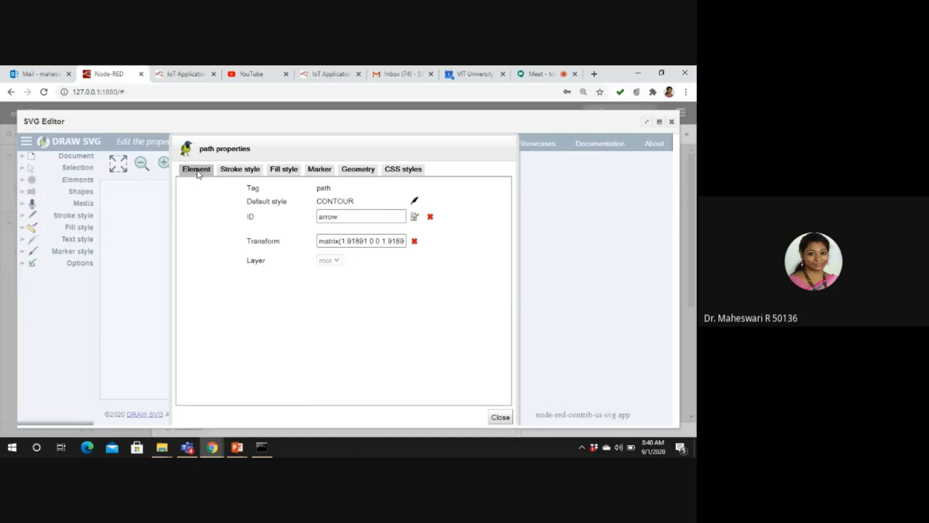
left_click(340, 216)
double_click(338, 216)
double_click(329, 216)
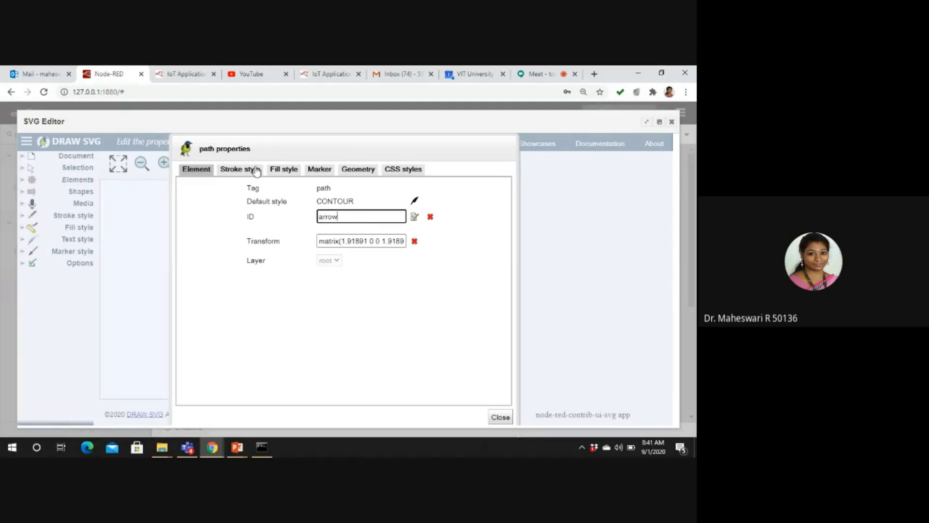
Step: Set the arrow's fill color to blue #0030FF using the color palette and the RGB green slider
left_click(276, 171)
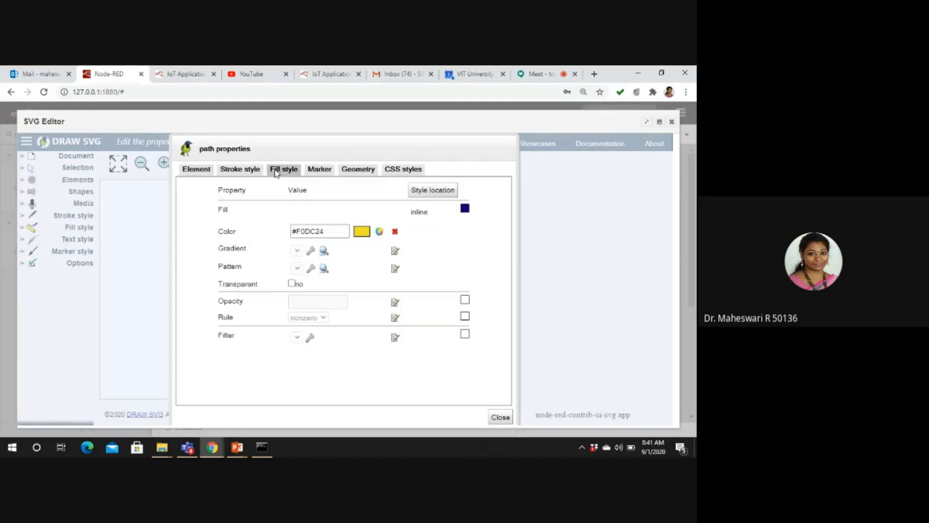
left_click(380, 234)
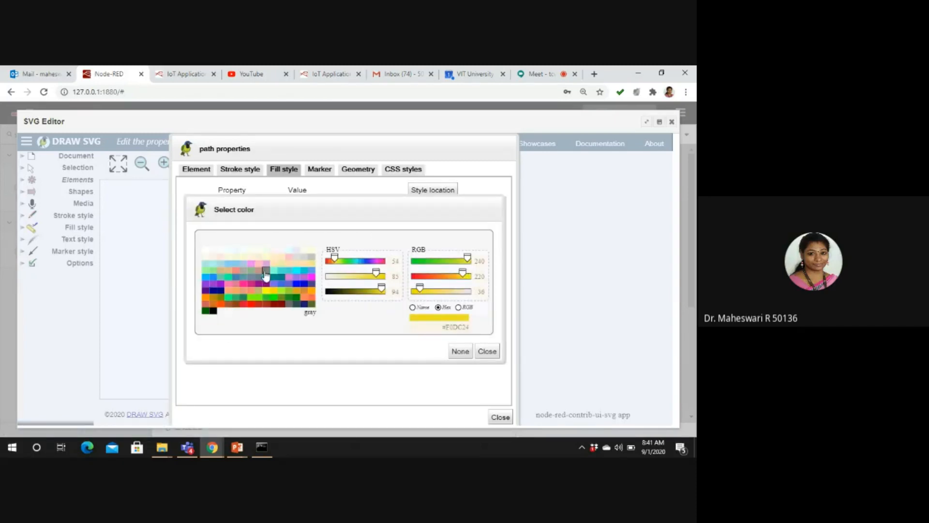
left_click(207, 281)
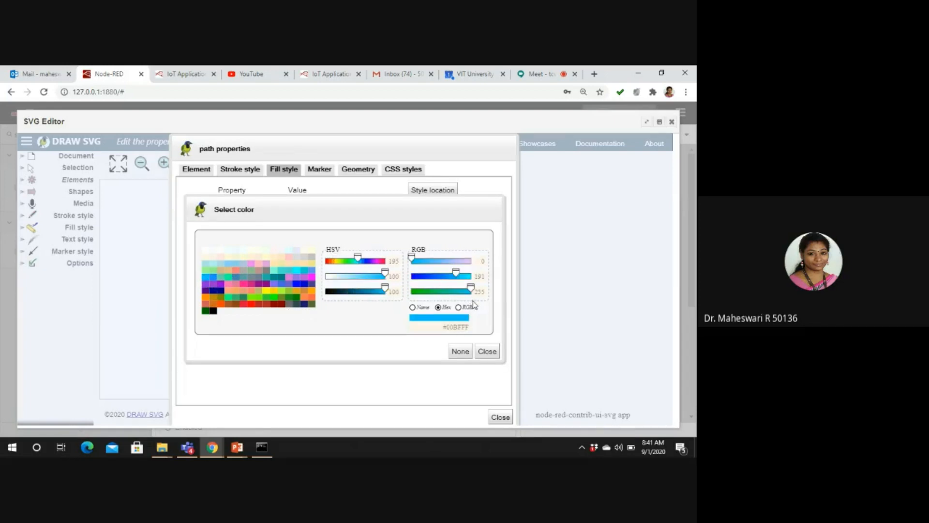
left_click_drag(450, 280, 423, 279)
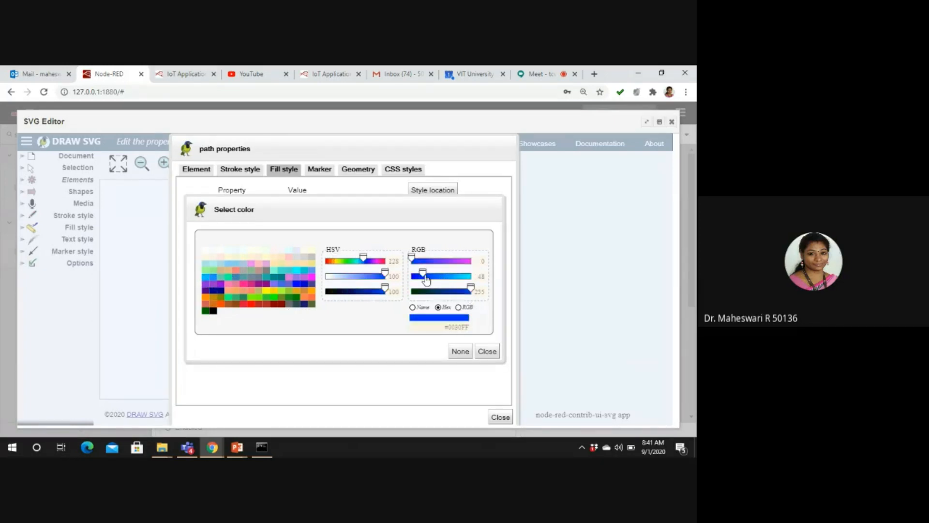
left_click(444, 320)
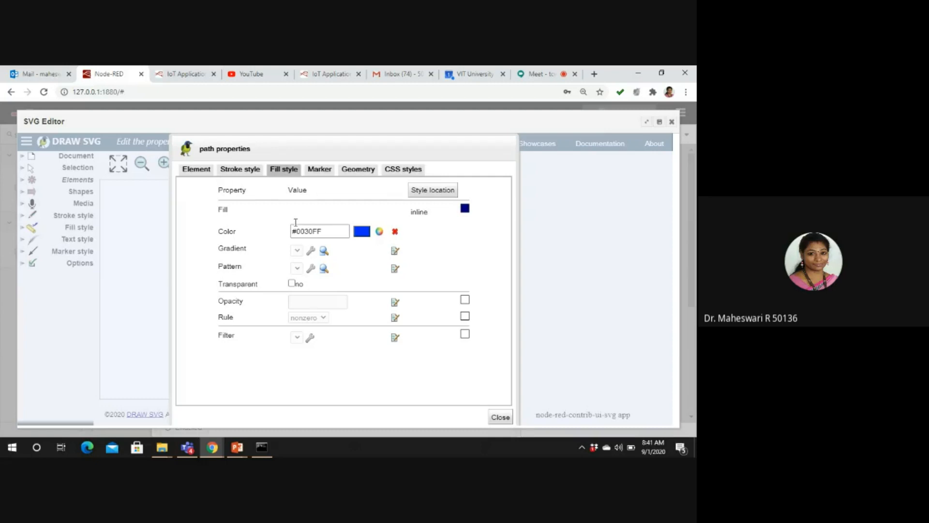
Step: Review the arrow's marker, geometry and CSS style properties, then return to its element properties
left_click(320, 174)
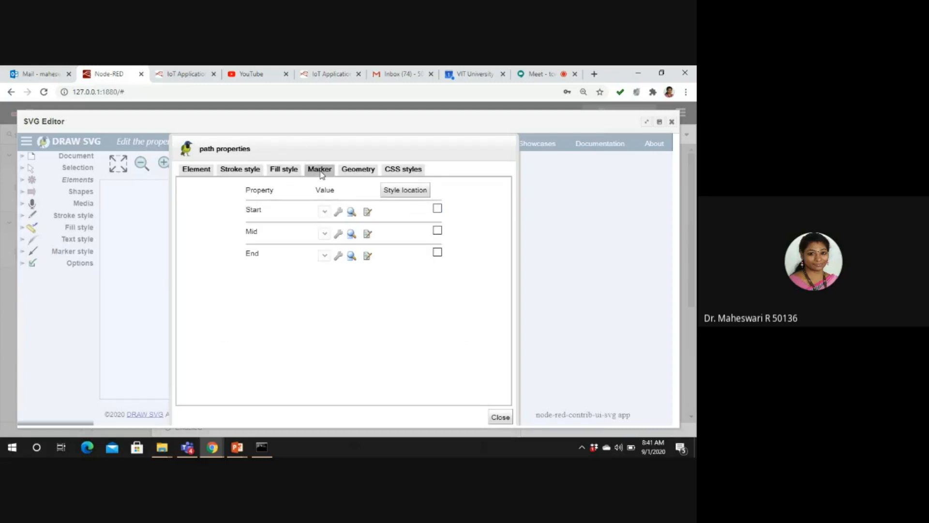
left_click(352, 174)
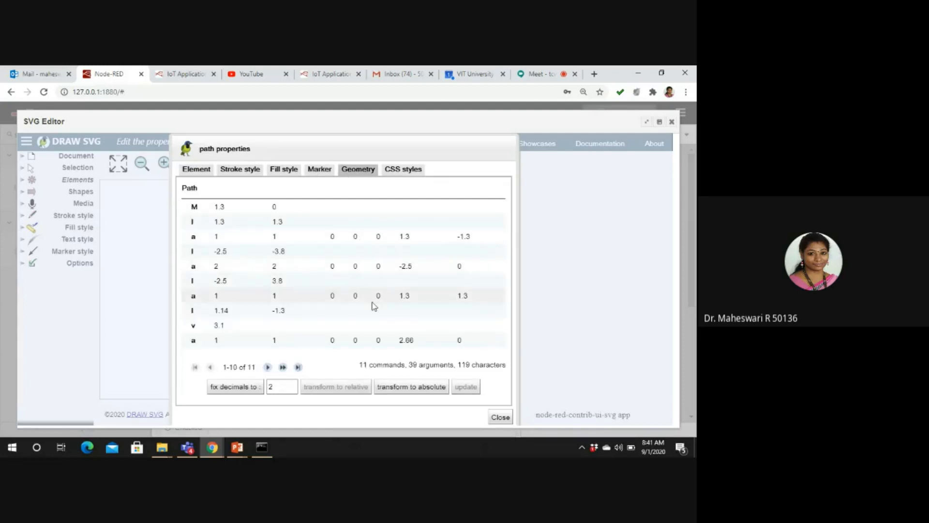
left_click(409, 170)
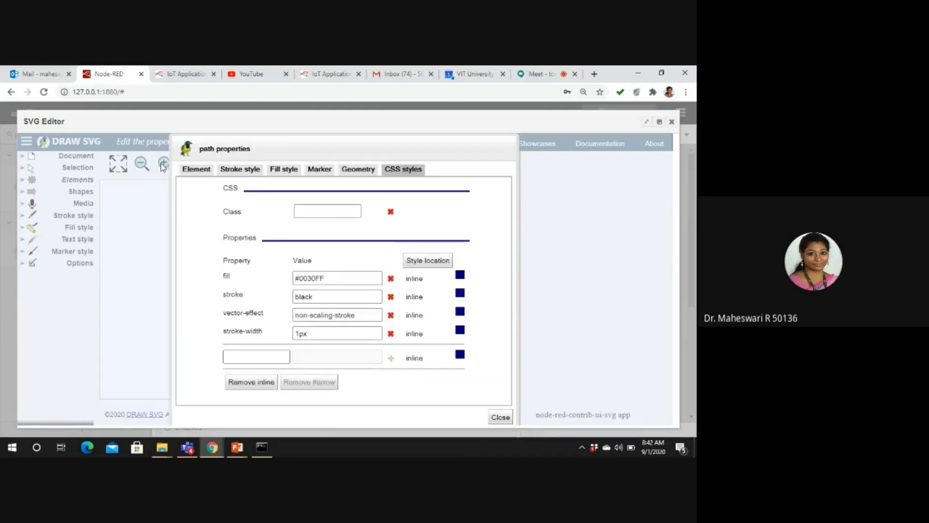
left_click(191, 170)
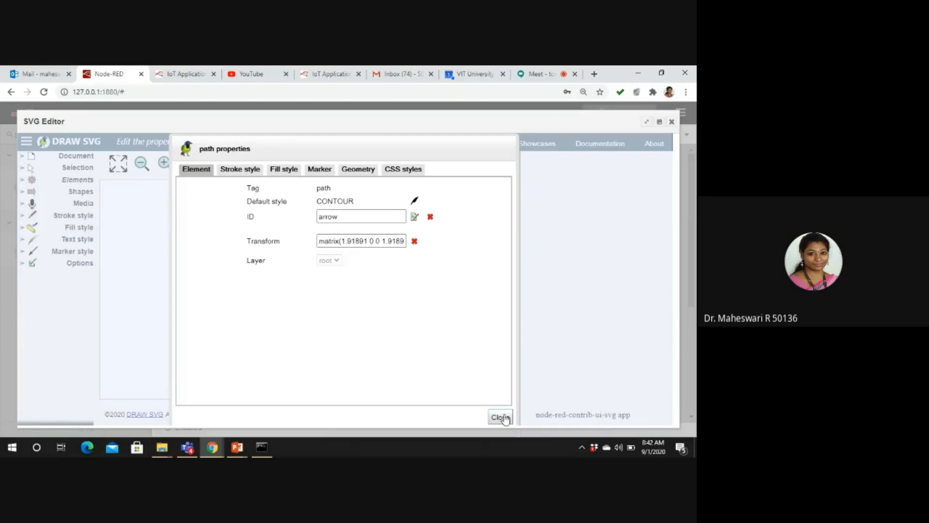
Step: Examine the full transform matrix of the arrow without changing it and close the path properties
left_click(336, 241)
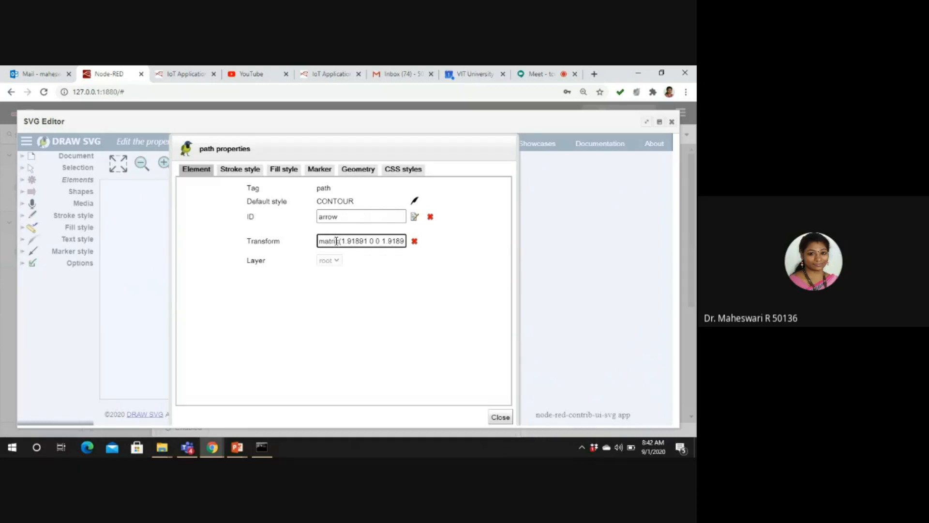
key("shift+Right")
key("shift+Right")
key("shift+Right")
key("shift+Right")
key("shift+Right")
key("shift+Right")
key("shift+Right")
key("shift+Right")
key("shift+Right")
key("shift+Right")
key("shift+Right")
key("shift+Right")
key("shift+Right")
key("shift+Right")
key("shift+Right")
key("shift+Right")
key("shift+Right")
key("shift+Right")
key("shift+Right")
key("shift+Right")
key("shift+Right")
key("shift+Right")
key("shift+Right")
key("shift+Right")
key("shift+Right")
key("shift+Right")
key("shift+Right")
key("shift+Right")
key("shift+Right")
key("shift+Right")
key("shift+Right")
key("shift+Right")
key("shift+Right")
key("shift+Right")
key("shift+Right")
key("shift+Right")
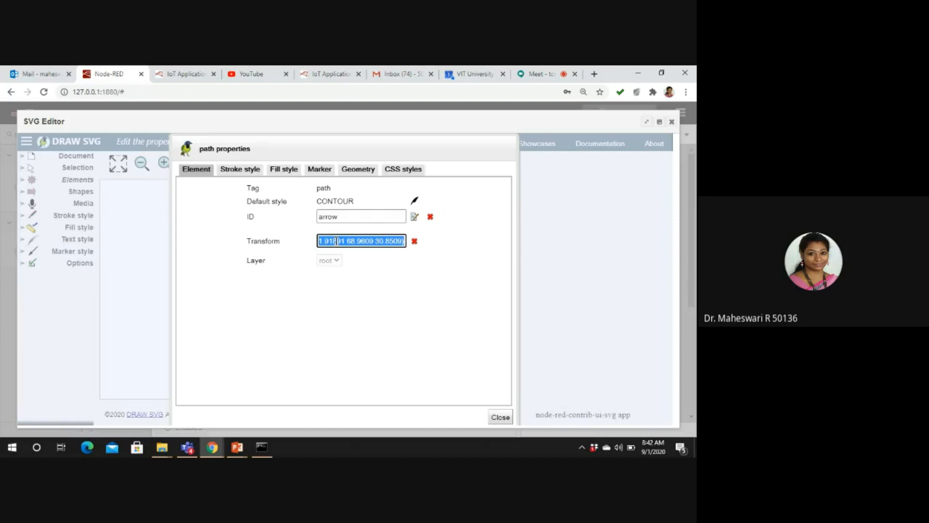
key("shift+Left")
left_click(466, 296)
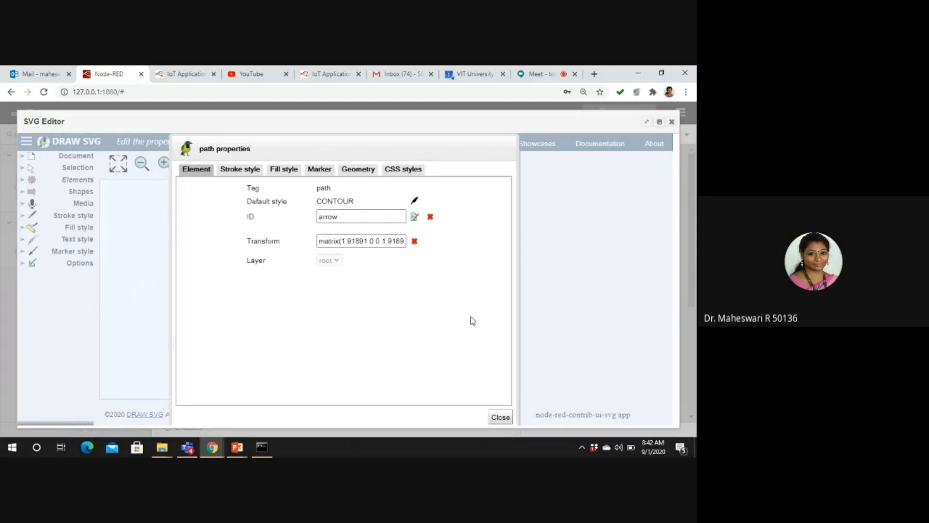
left_click(500, 417)
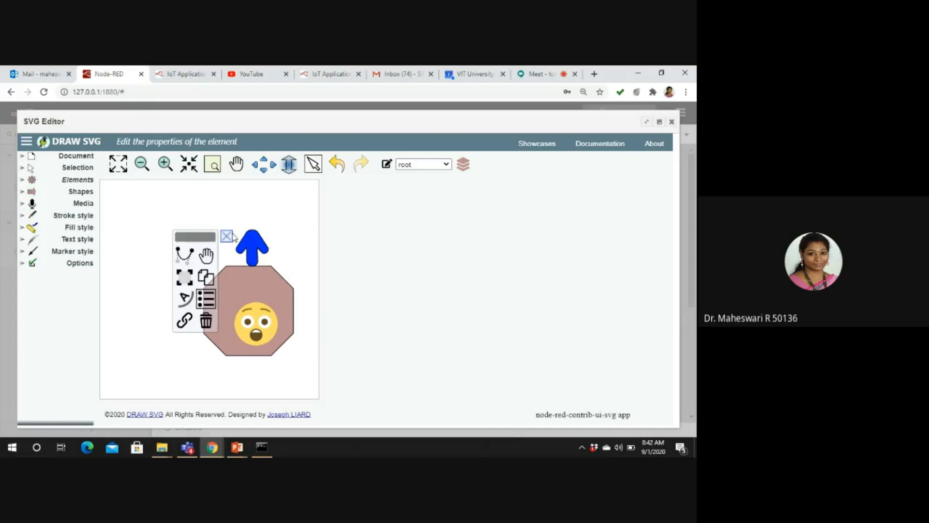
Step: Set the octagon's fill color to gold and close its path properties
double_click(263, 284)
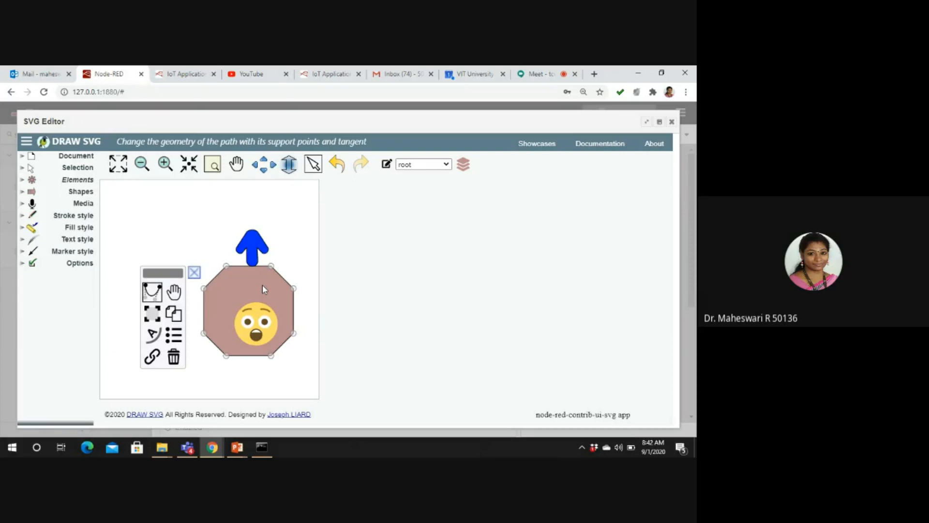
left_click(173, 336)
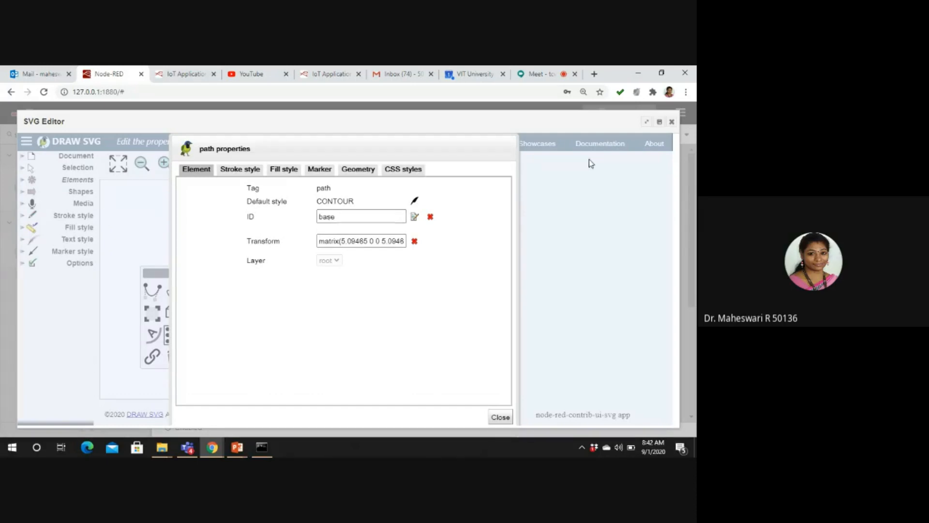
left_click(284, 171)
left_click(367, 233)
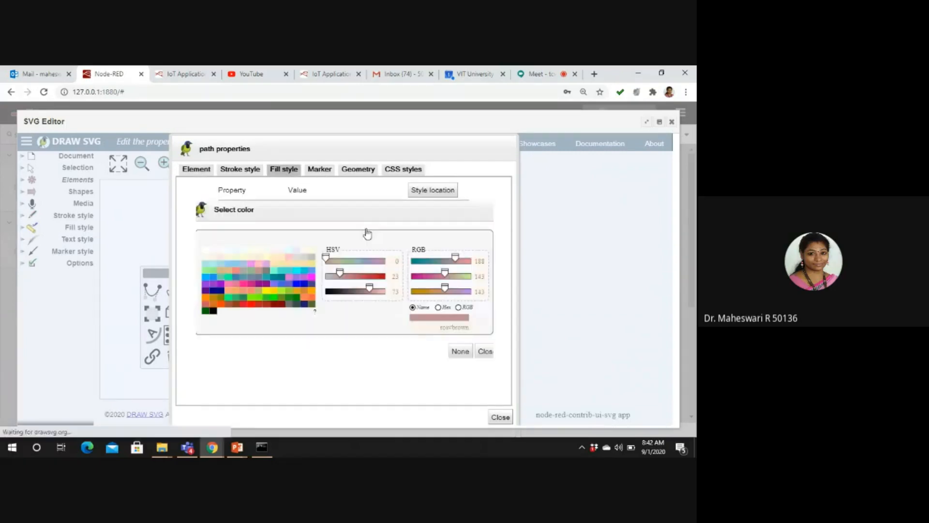
left_click(272, 294)
left_click(444, 323)
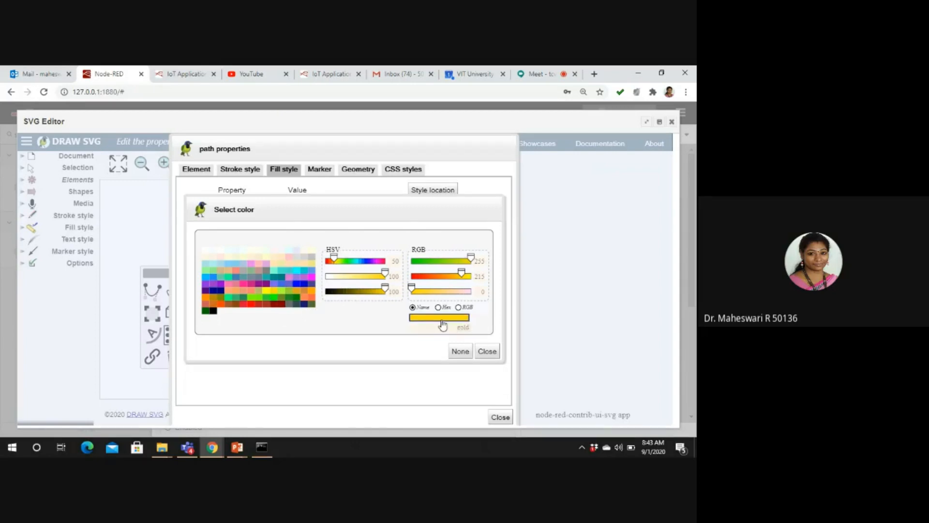
left_click(501, 417)
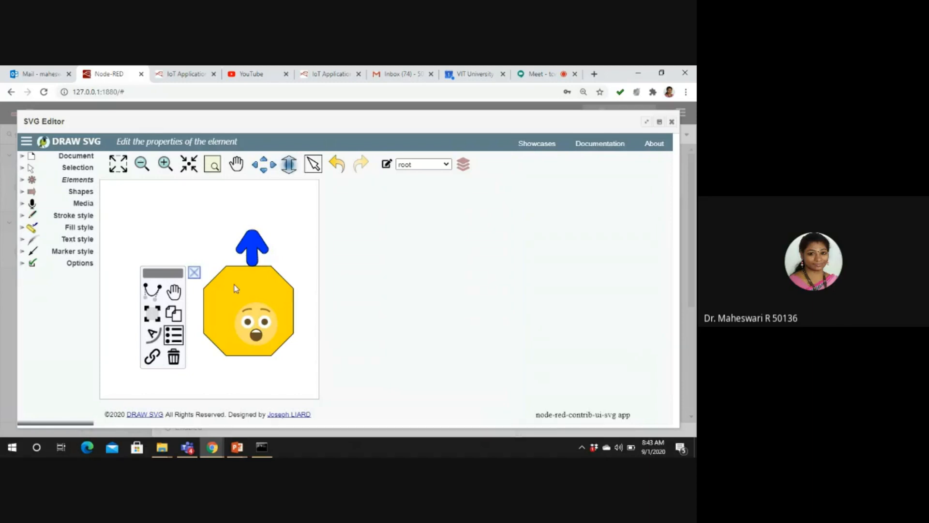
Step: Change the octagon's fill color to fuchsia in its path properties and close them
left_click(174, 334)
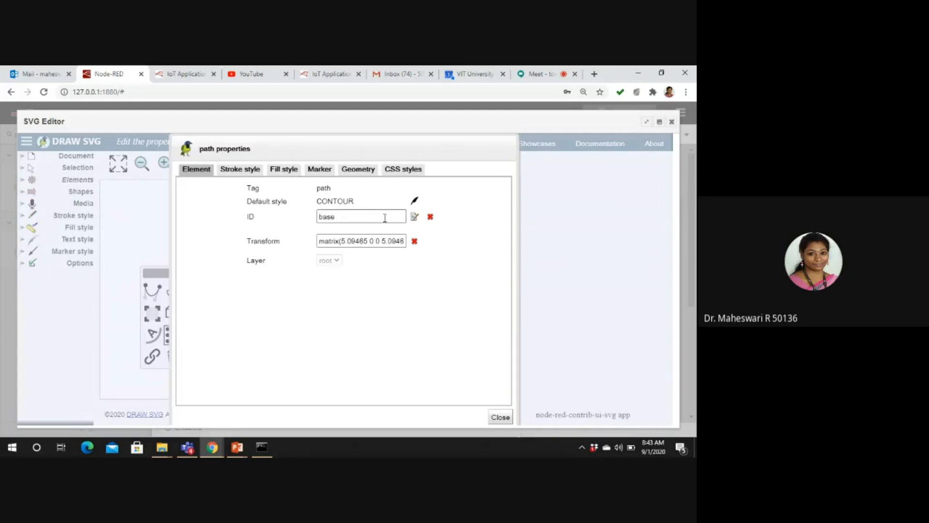
left_click(285, 171)
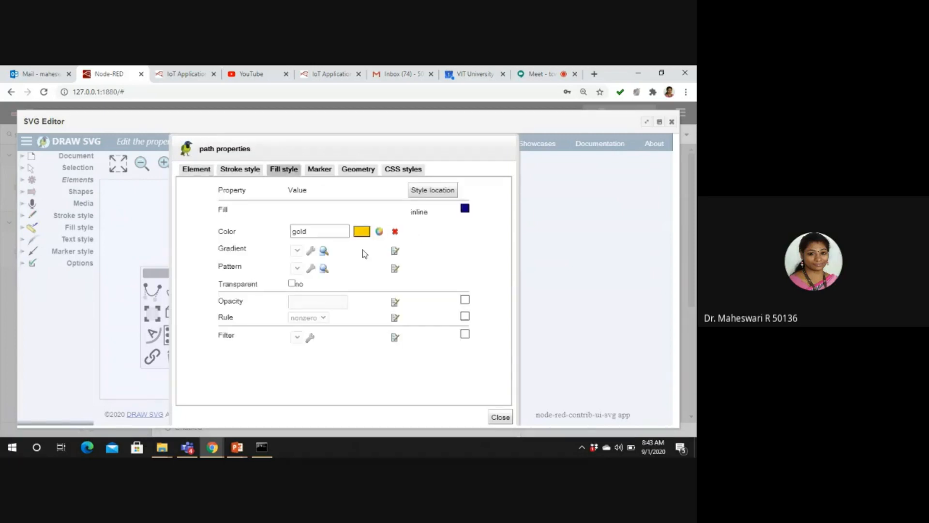
left_click(380, 233)
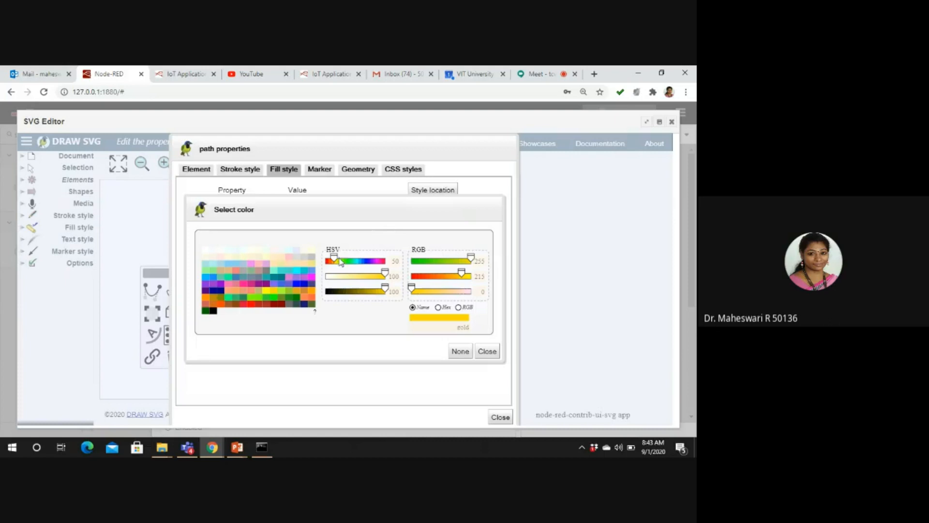
left_click(312, 279)
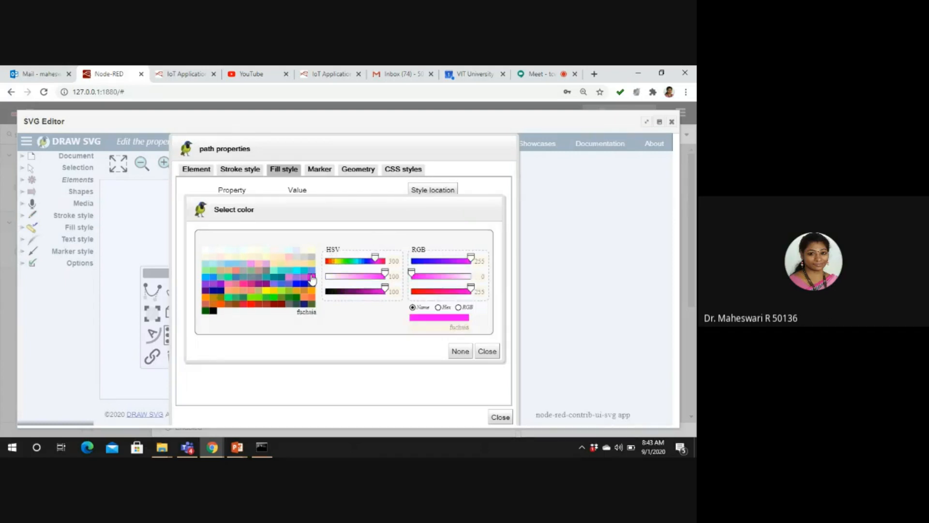
left_click(440, 317)
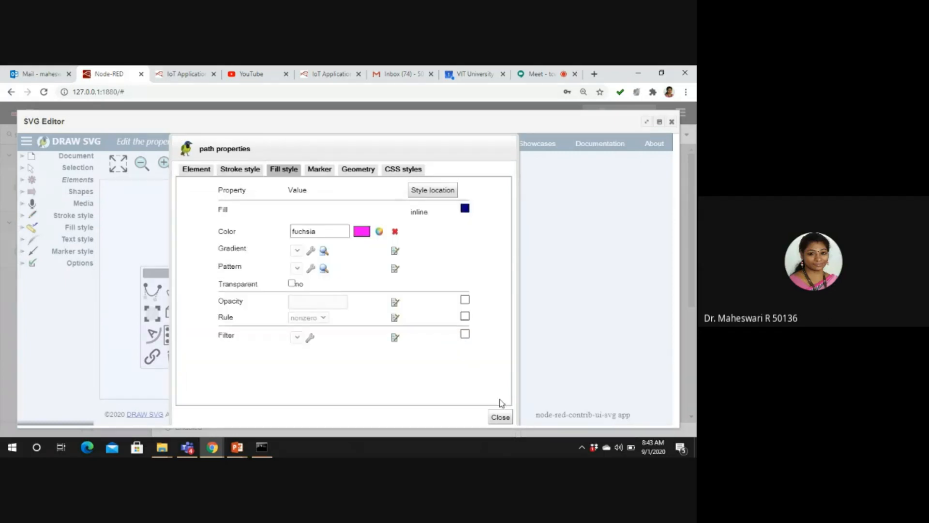
left_click(500, 417)
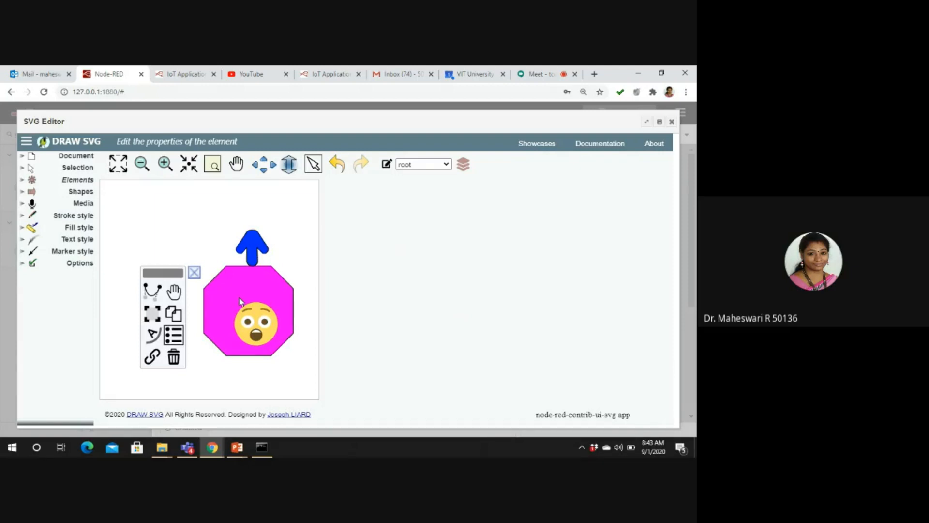
Step: Deselect the octagon, save the drawing to the SVG source and close the SVG editor, keeping the changes
left_click(83, 204)
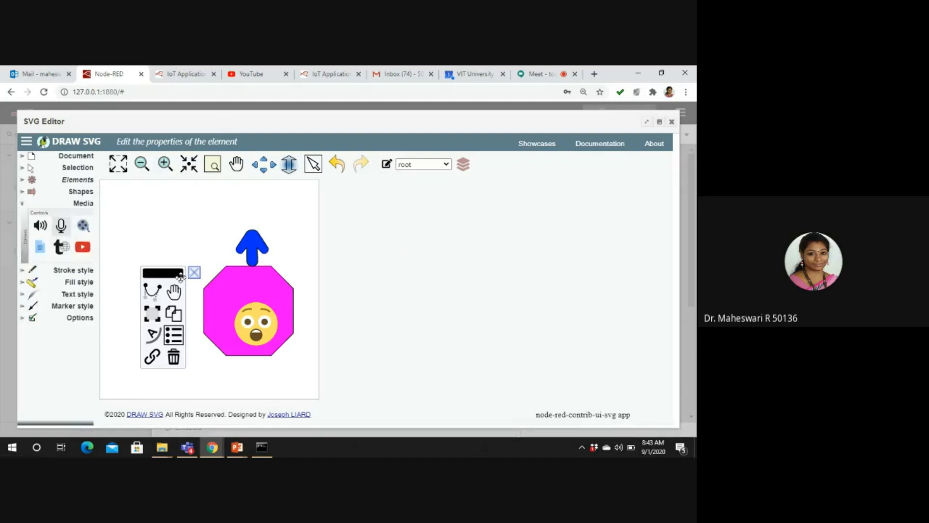
left_click(165, 209)
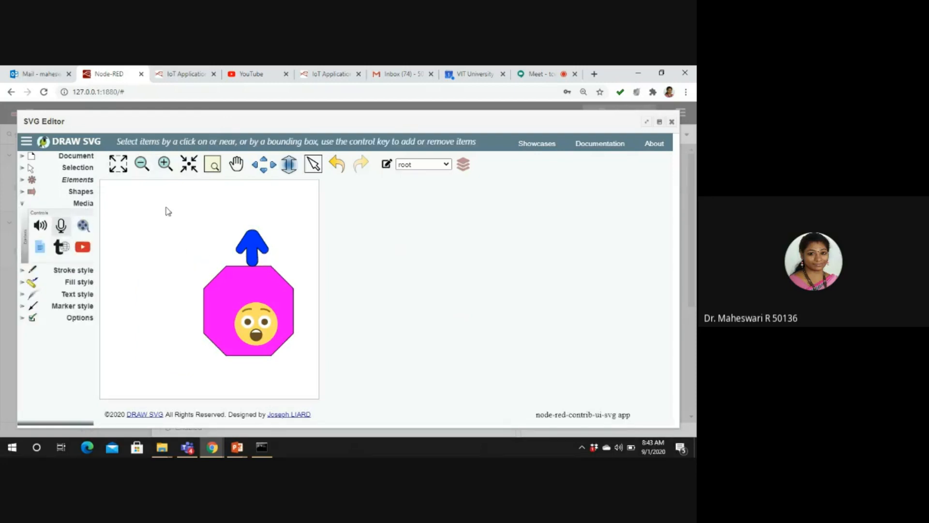
left_click(659, 127)
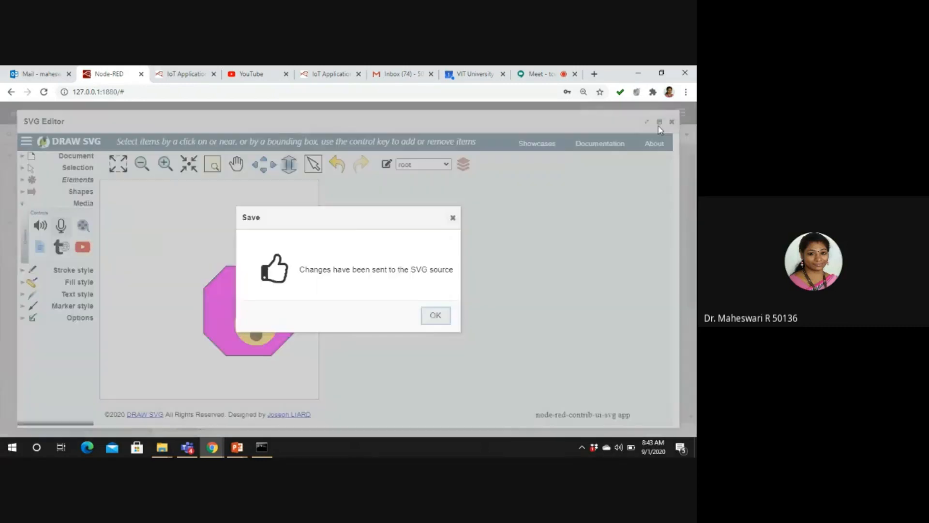
left_click(443, 321)
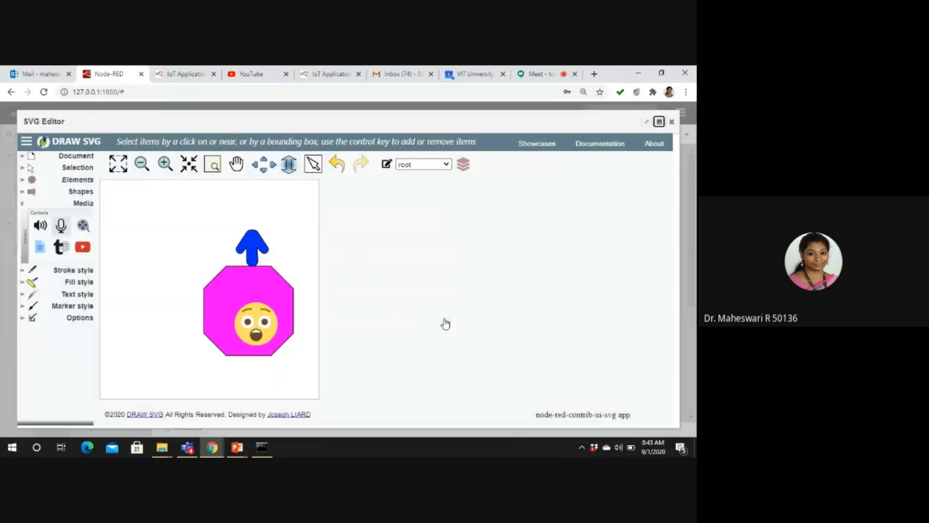
left_click(671, 122)
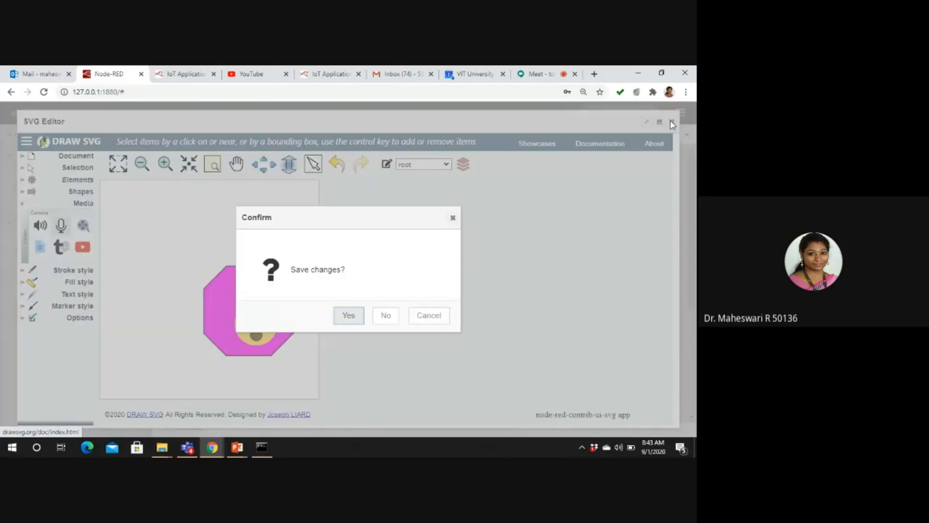
left_click(348, 315)
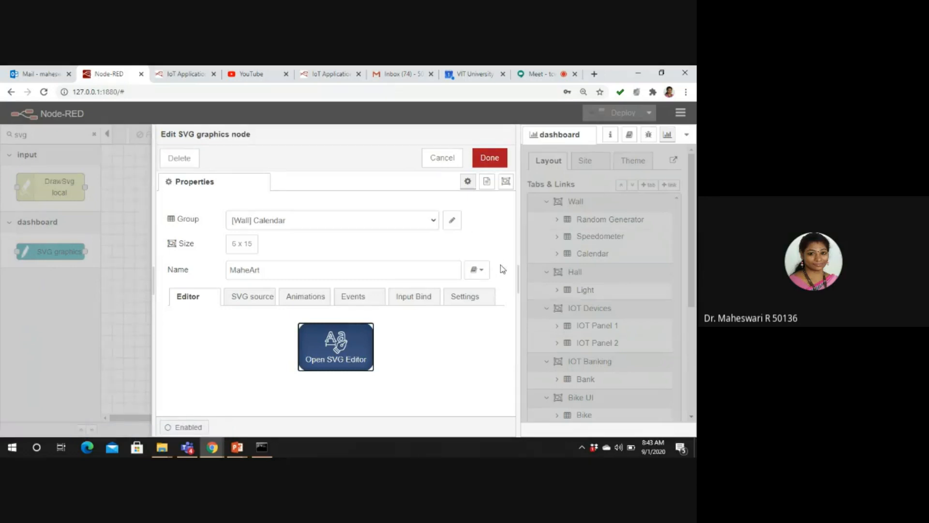
Step: Search the node's SVG source for "height" and close the search
mouse_move(518, 271)
left_click(239, 300)
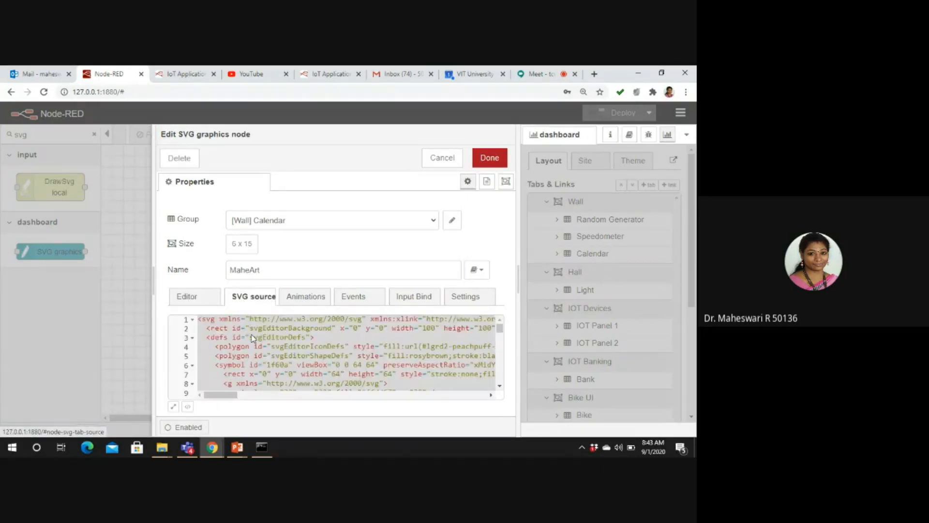
left_click(251, 337)
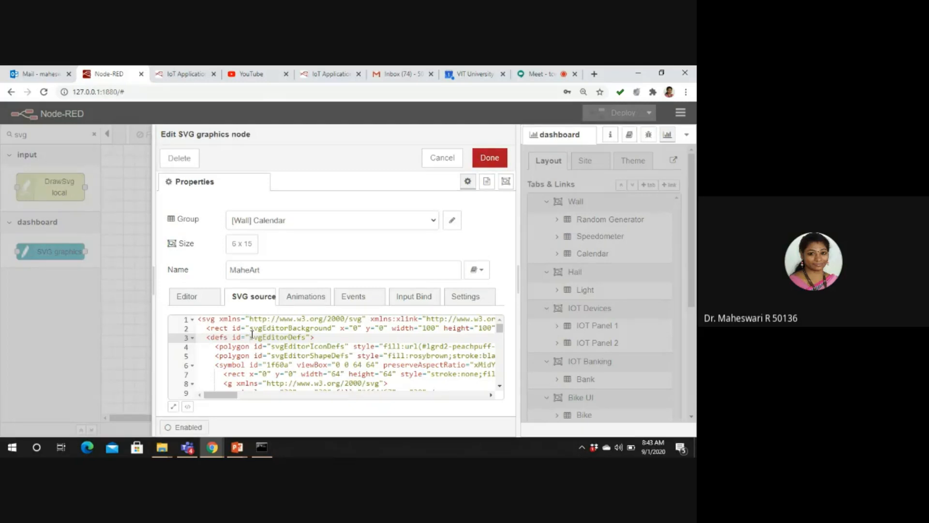
key("ctrl+f")
type("height")
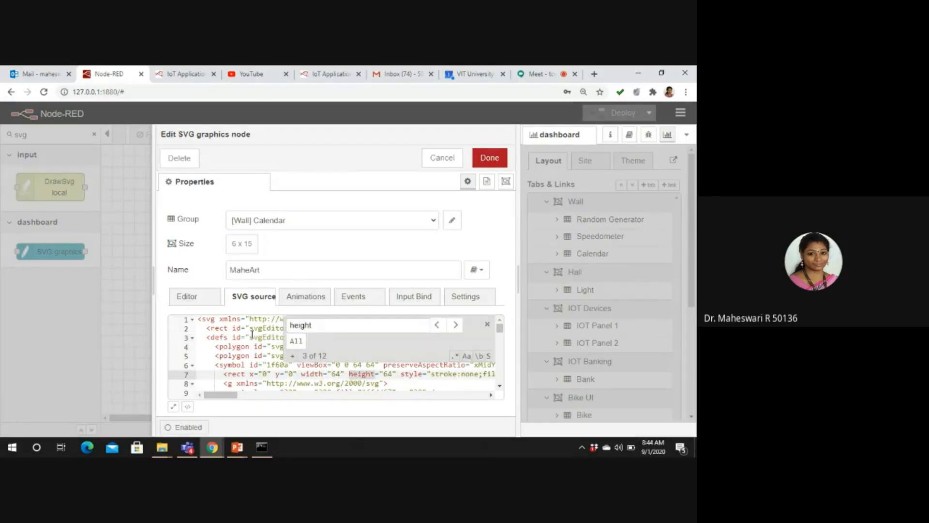
key("Return")
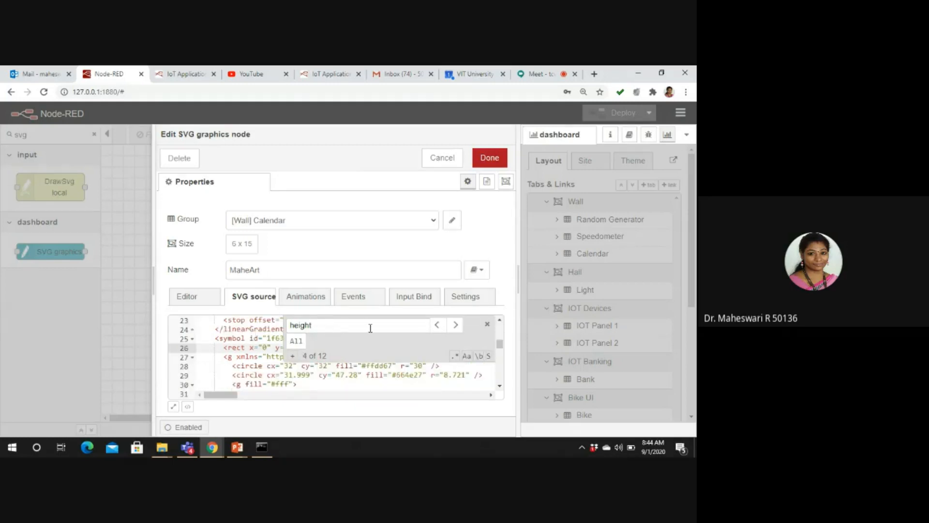
left_click(487, 324)
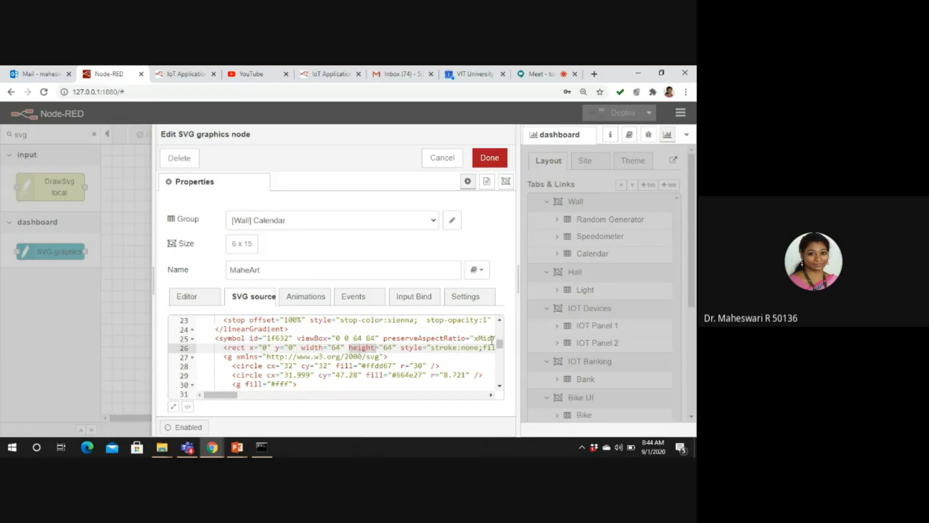
Step: Set the width and height of the svgEditorBackground rectangle to 150 in the SVG source
left_click_drag(501, 342, 497, 322)
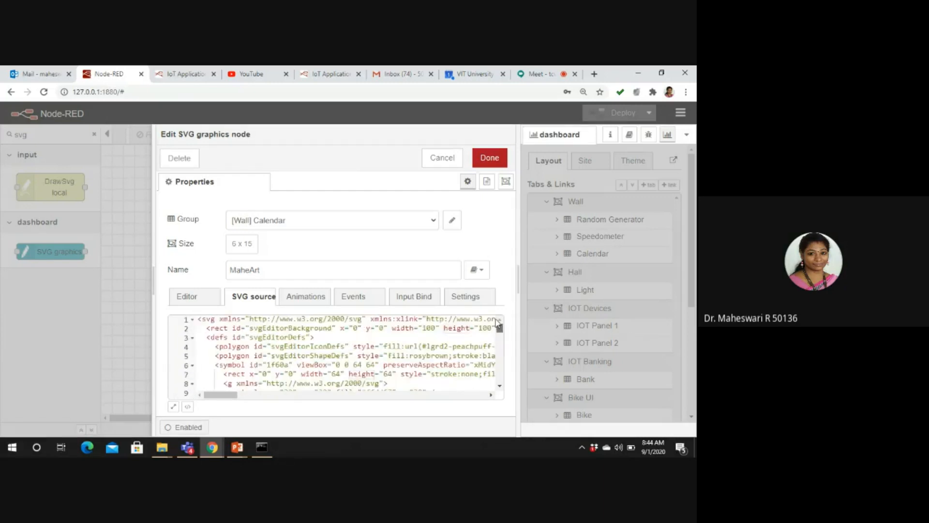
left_click(460, 328)
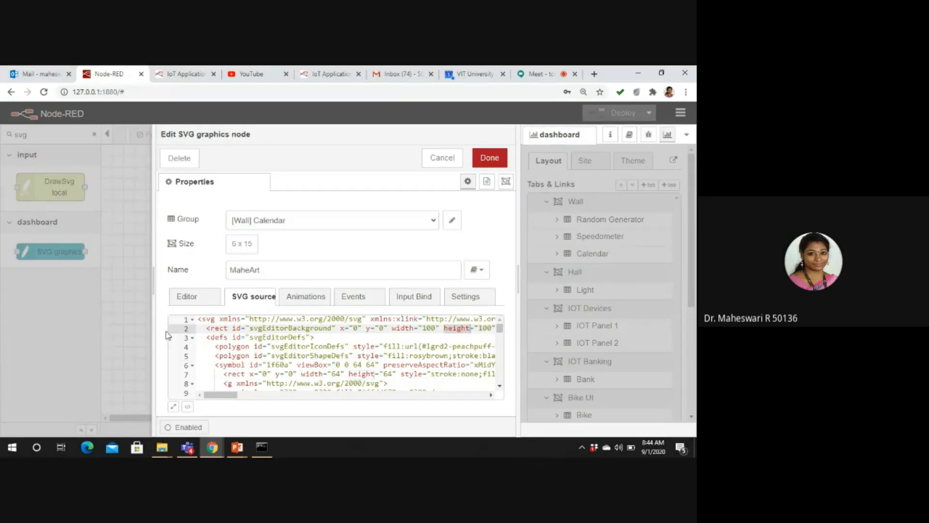
left_click(206, 320)
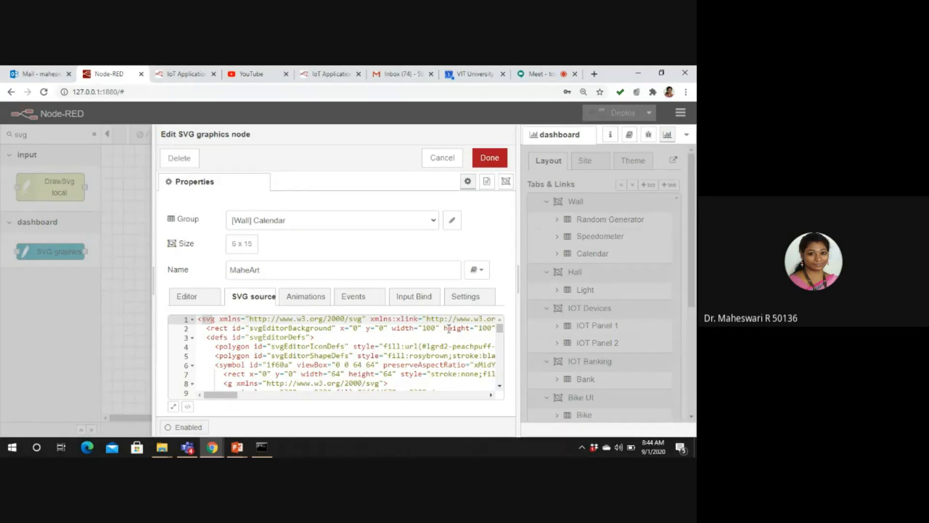
left_click(429, 328)
key("BackSpace")
type("5")
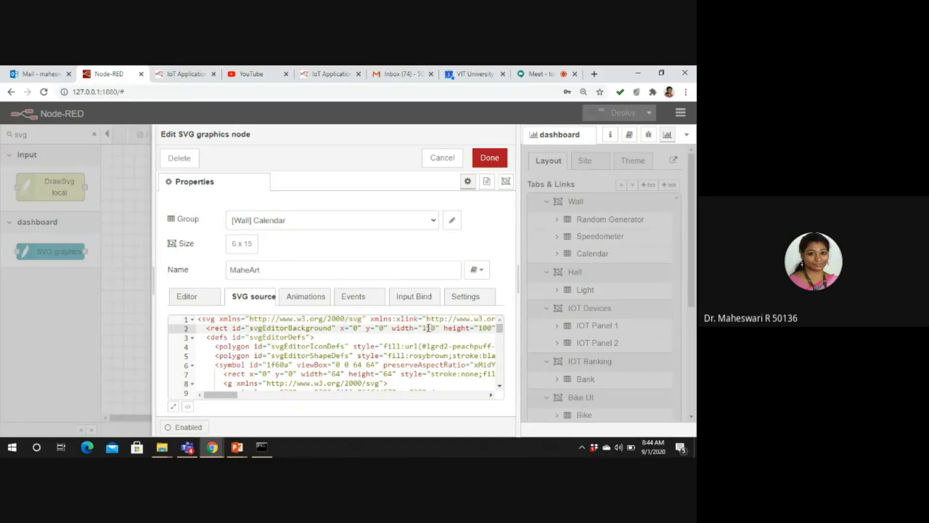
type("5")
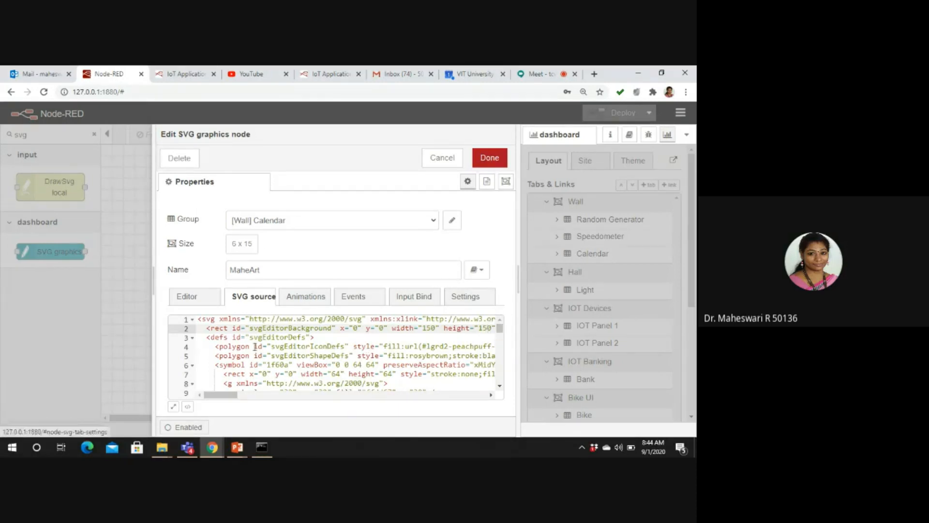
Step: Add a blank second animation to the SVG graphics node and delete it again
left_click(302, 299)
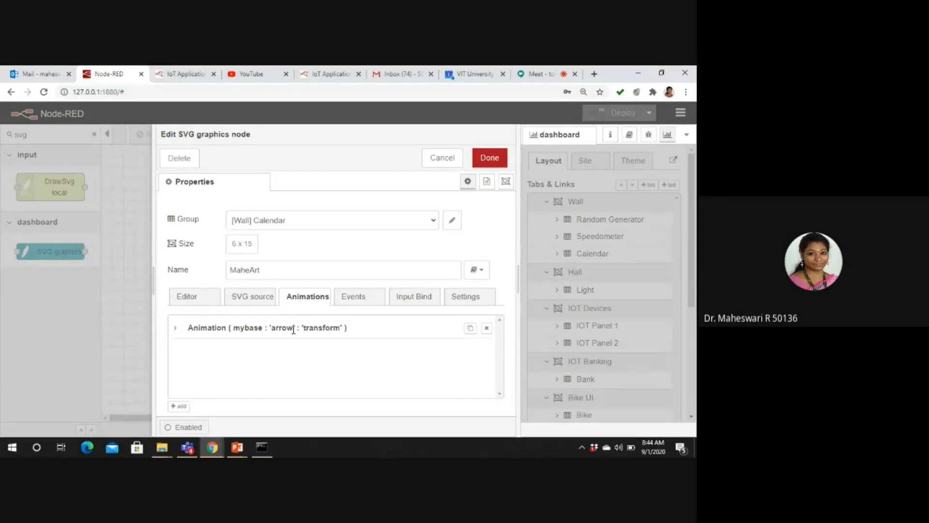
left_click(179, 407)
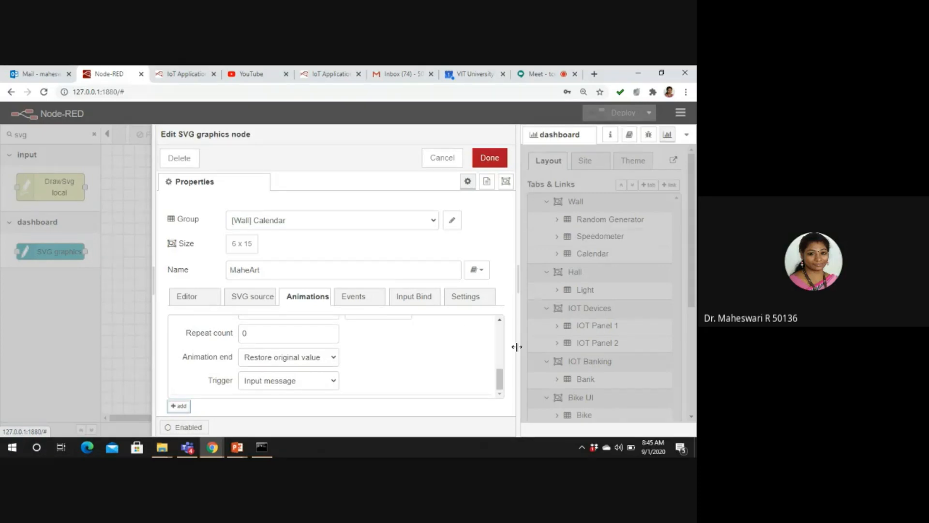
left_click_drag(500, 378, 502, 325)
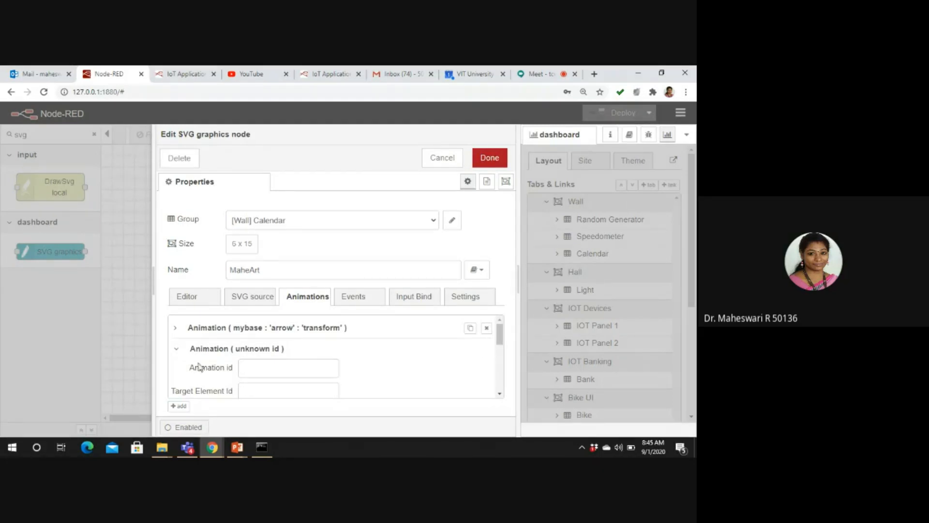
left_click(176, 349)
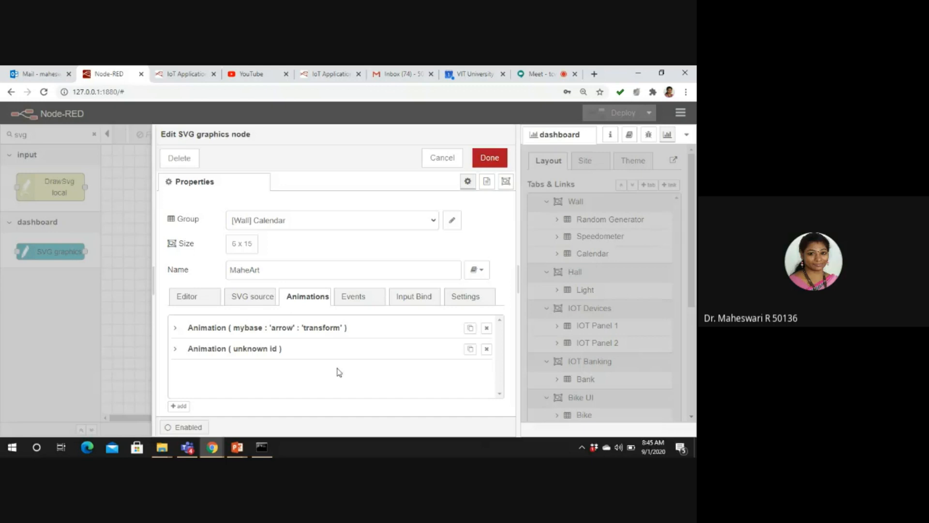
left_click(487, 349)
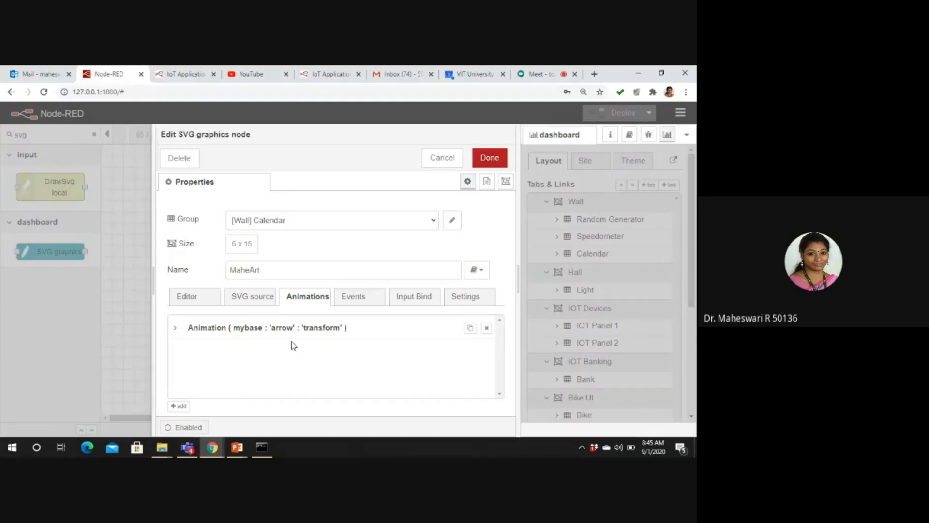
Step: Rename the arrow's existing transform animation to the id myarrow, keeping arrow as its target element
left_click(333, 329)
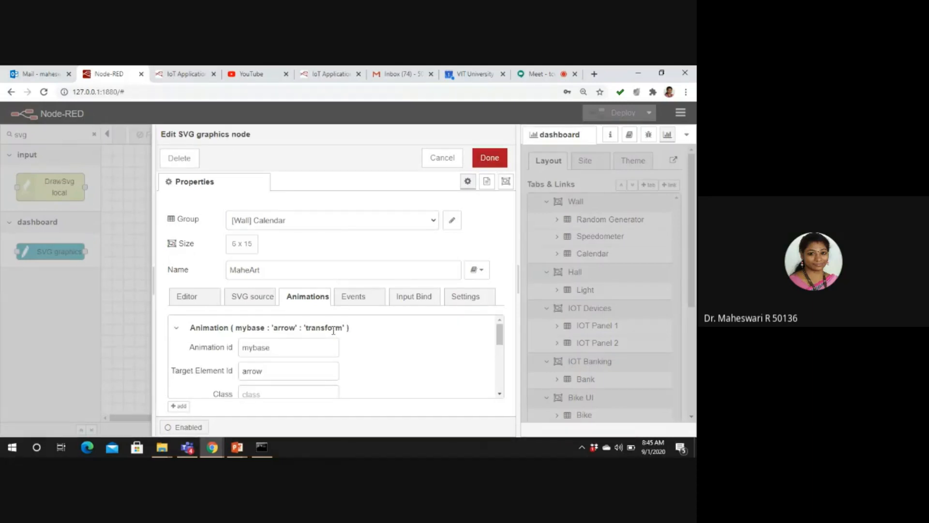
left_click_drag(500, 332, 500, 335)
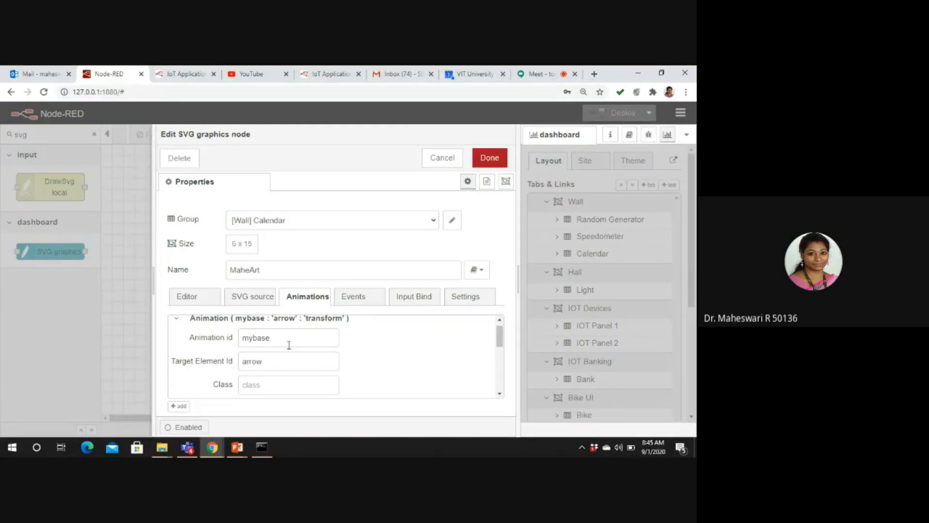
left_click(271, 338)
key("BackSpace")
key("BackSpace")
key("BackSpace")
type("arrow")
left_click(274, 362)
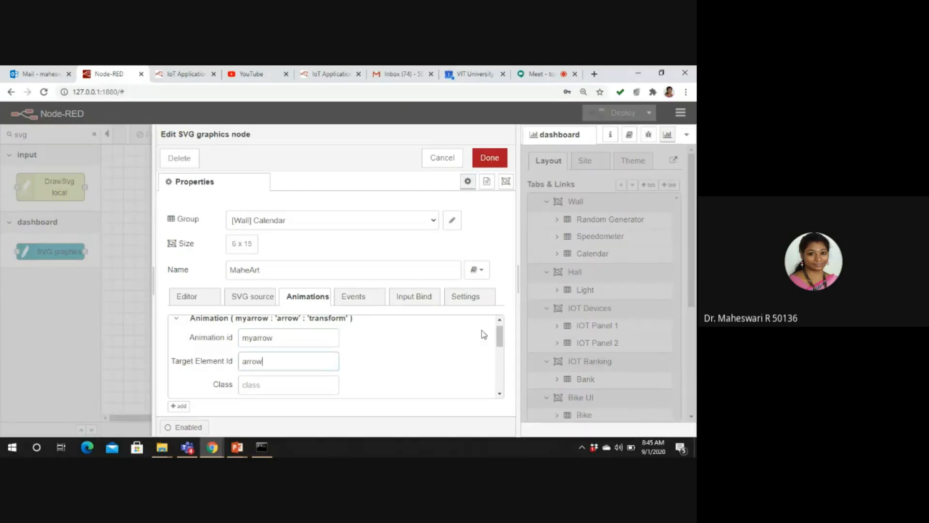
Step: Re-enter transform as the arrow animation's attribute name and review the available transform types, keeping Rotate
left_click_drag(500, 339, 500, 344)
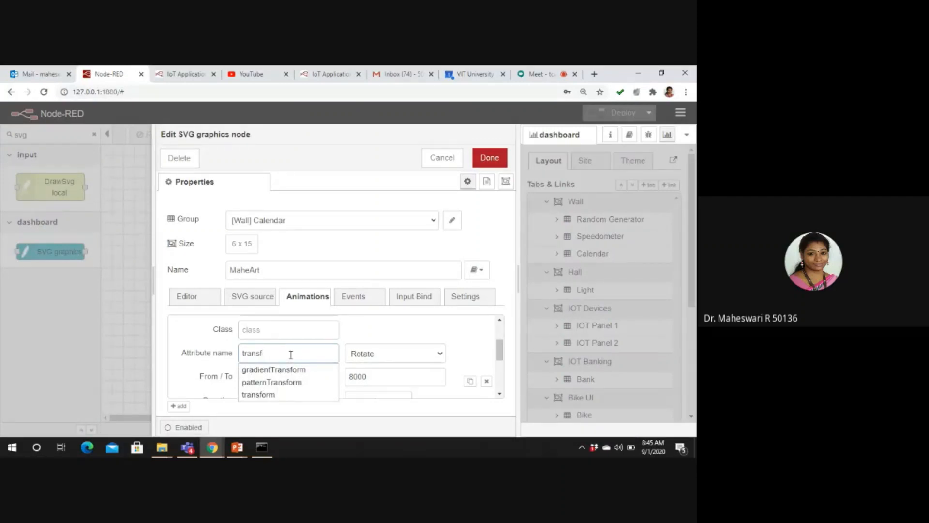
type("rm")
left_click(369, 333)
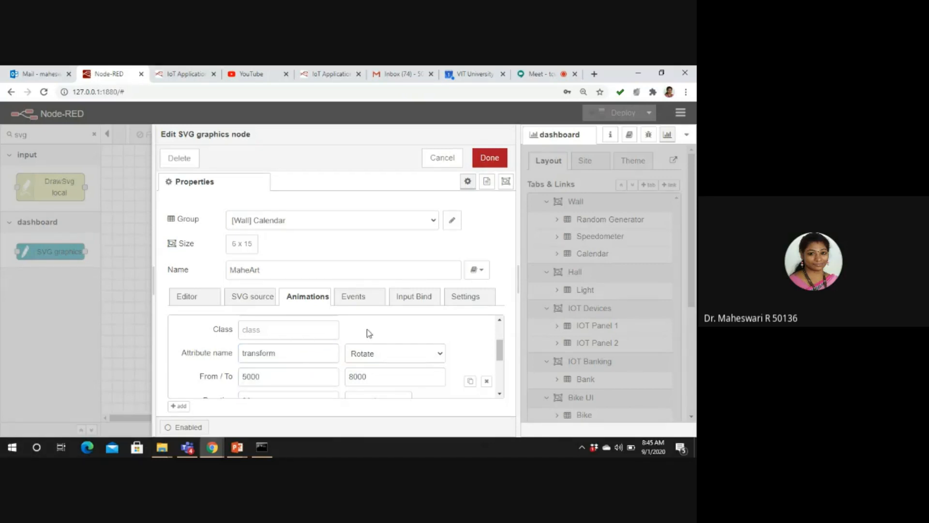
left_click(392, 358)
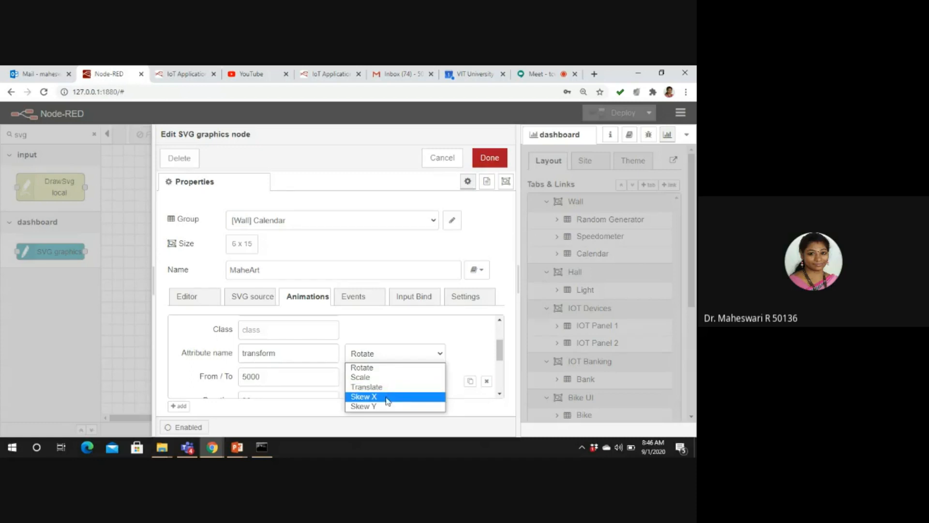
left_click(407, 341)
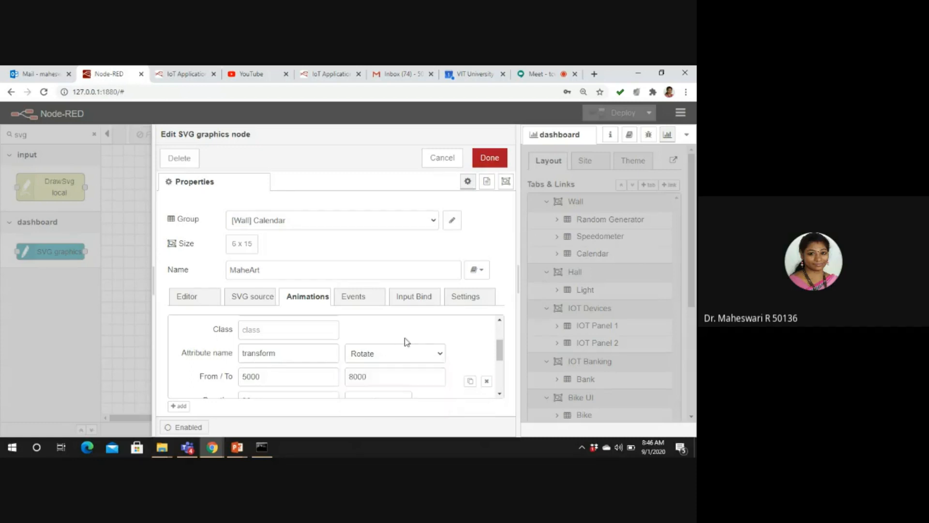
left_click_drag(501, 353, 501, 361)
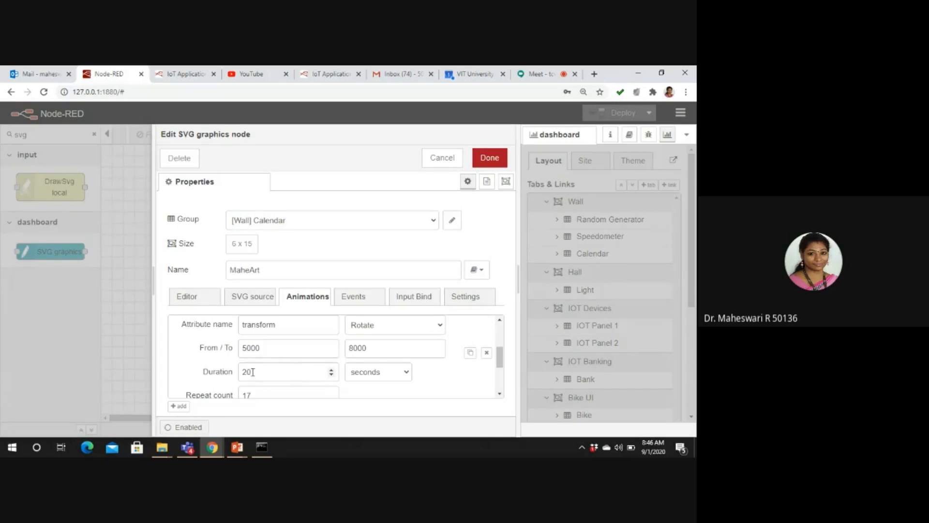
Step: Set the arrow animation's repeat count to 25 and keep Freeze new value as its end behaviour
scroll(500, 359, "down", 1)
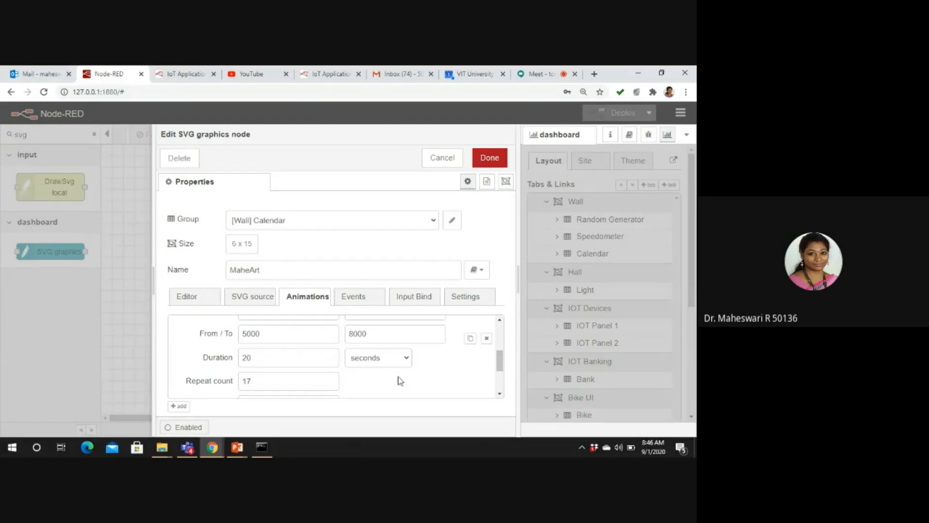
scroll(501, 366, "down", 1)
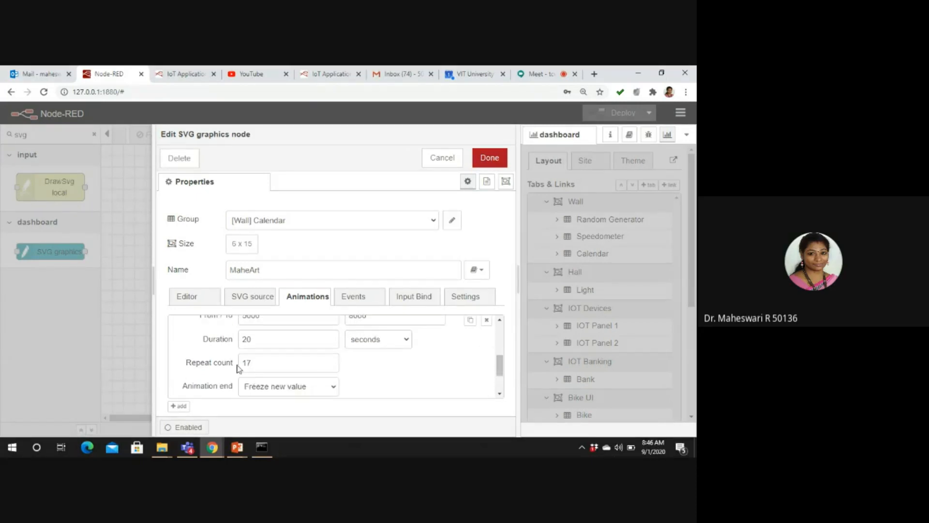
type("25")
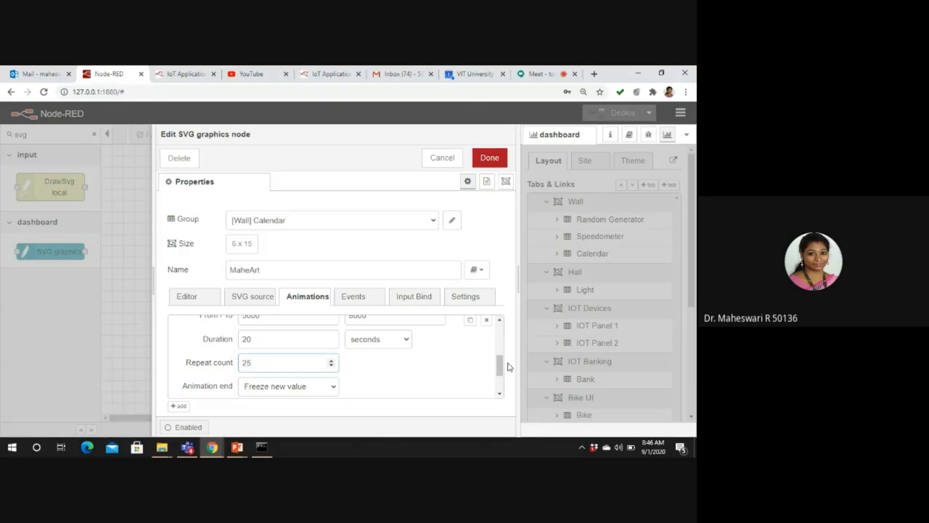
scroll(501, 369, "down", 1)
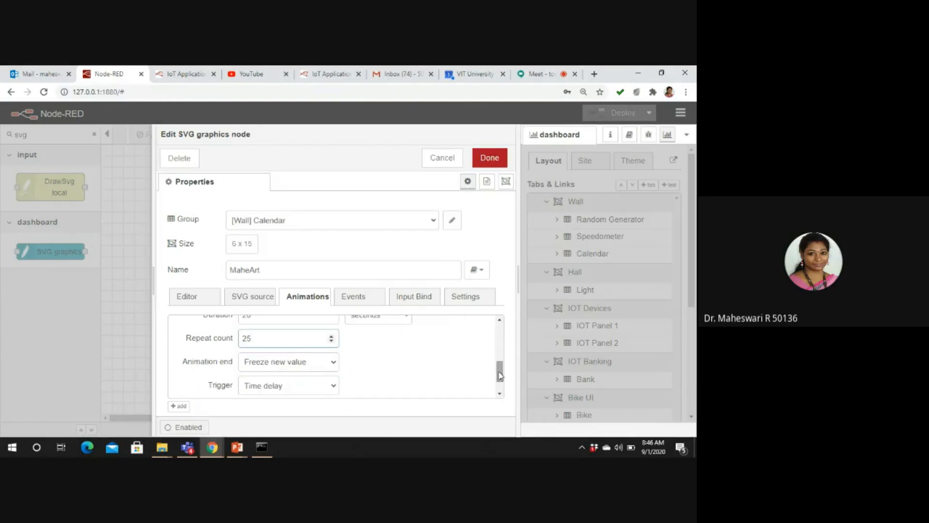
left_click(311, 366)
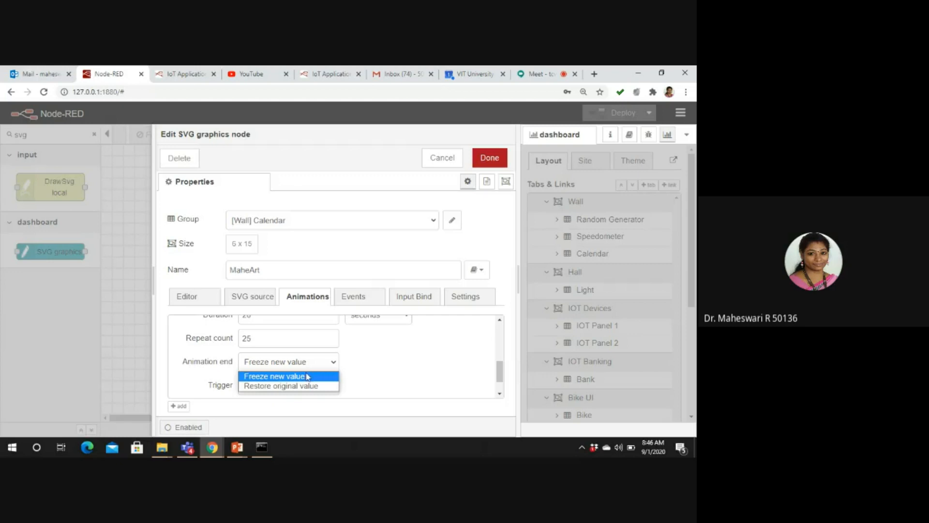
left_click(308, 377)
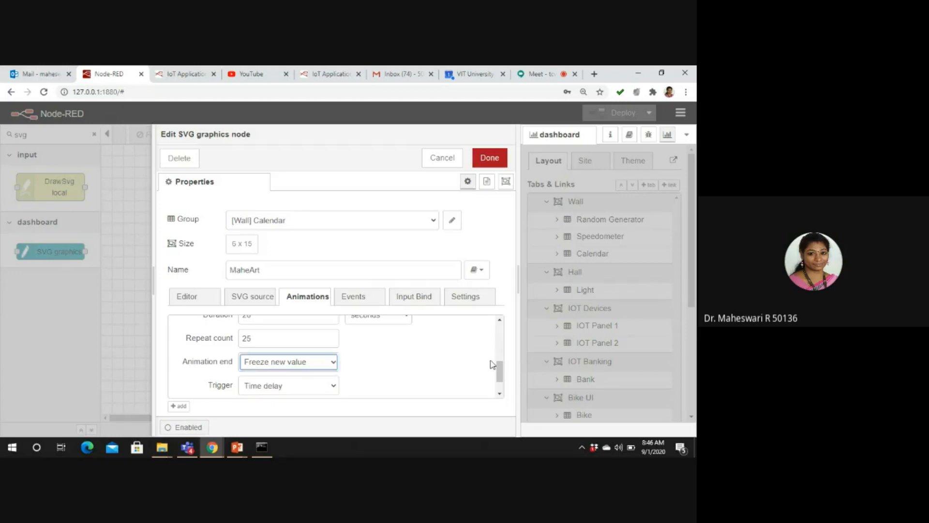
left_click_drag(499, 369, 499, 378)
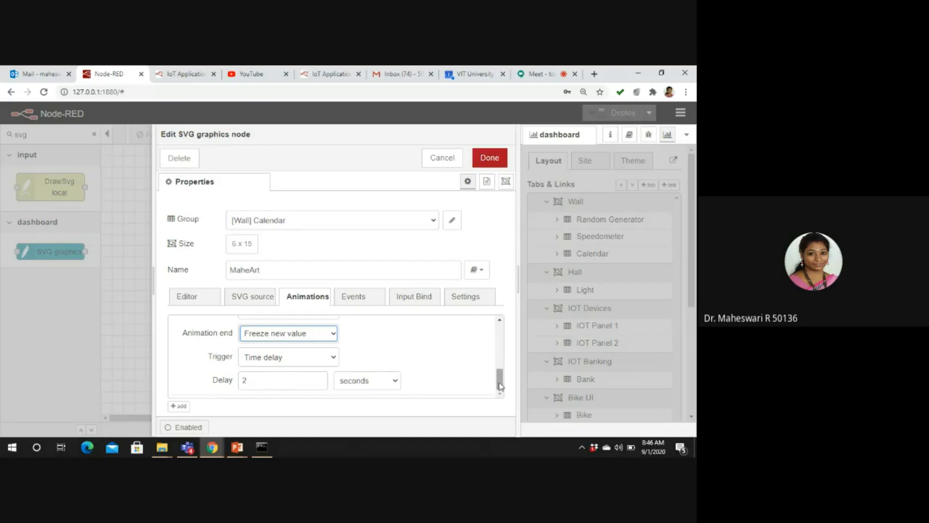
Step: Save the MaheArt node and deploy the flows despite the improperly configured nodes
left_click(490, 159)
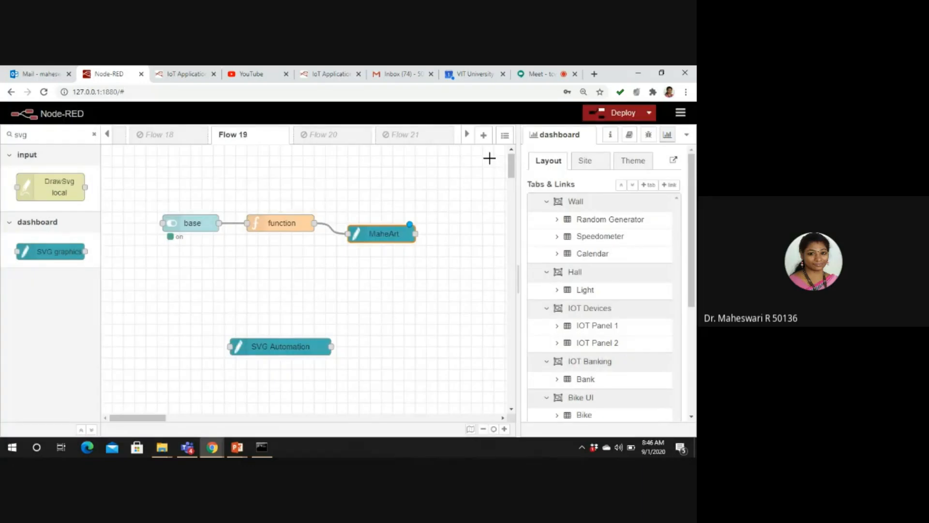
left_click(624, 113)
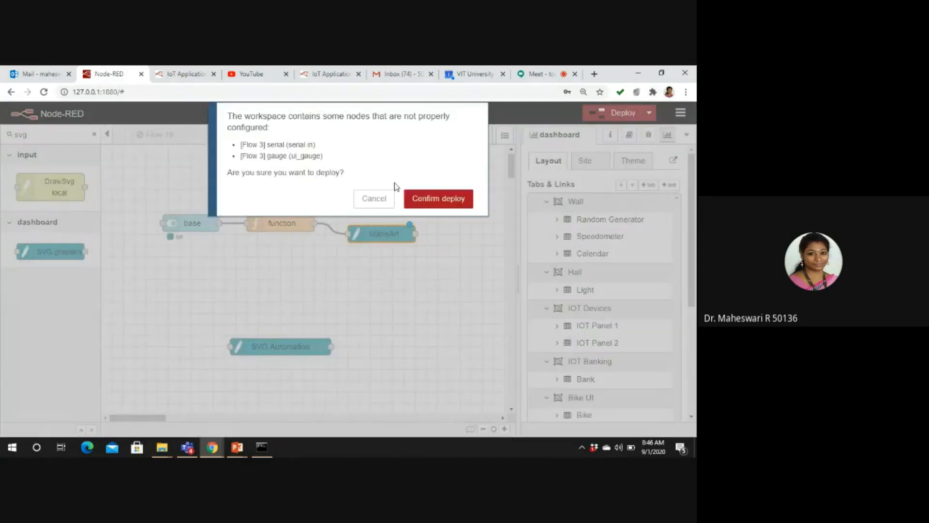
left_click(431, 198)
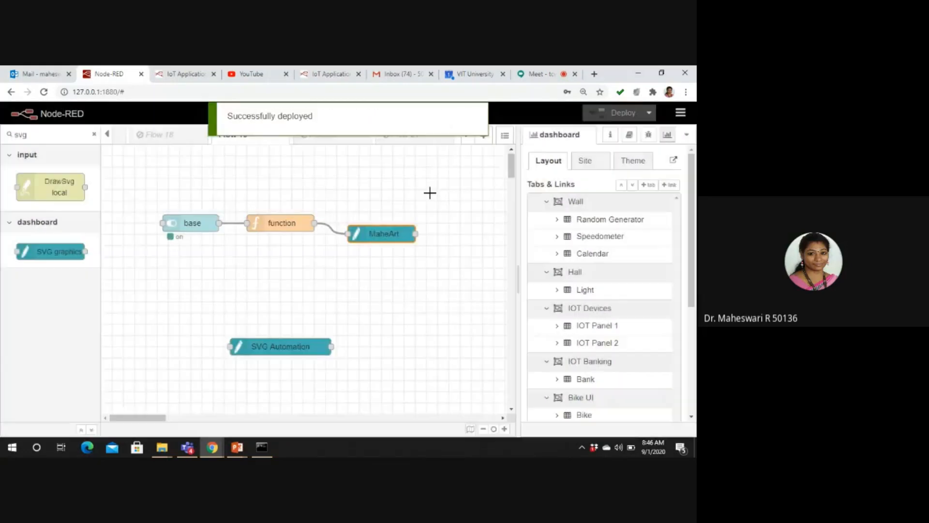
Step: Switch to the IoT Applications dashboard and check the arrow animation on the Wall page
left_click(176, 77)
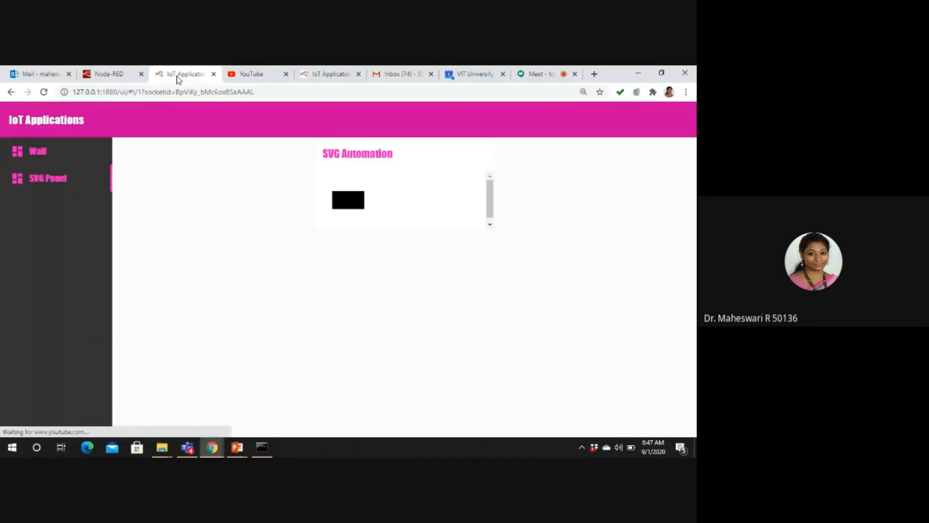
left_click(26, 156)
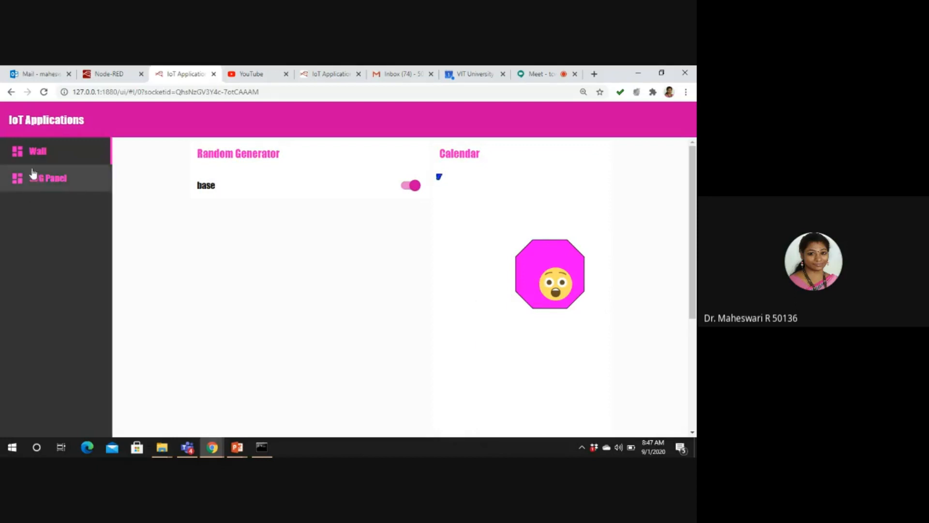
left_click(35, 154)
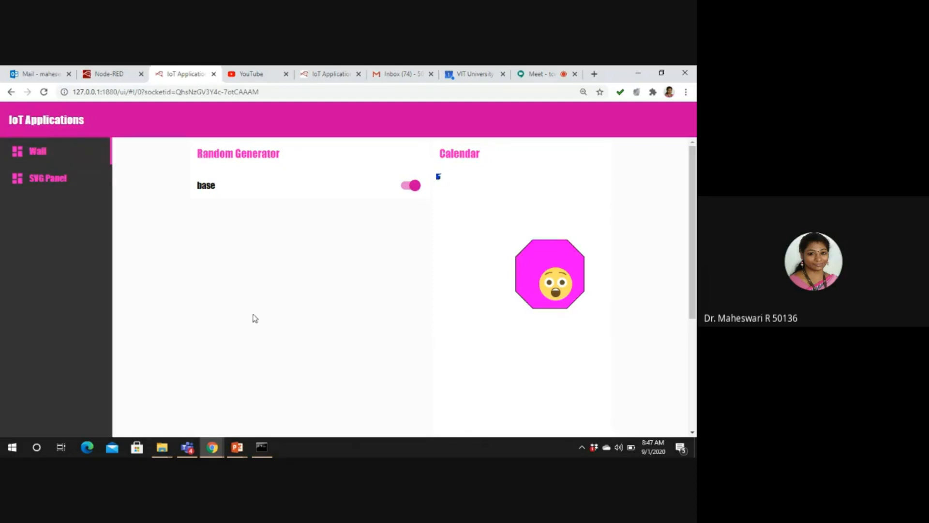
Step: Try the embedded video on the dashboard's SVG Panel page, and close the open YouTube pages
left_click(36, 179)
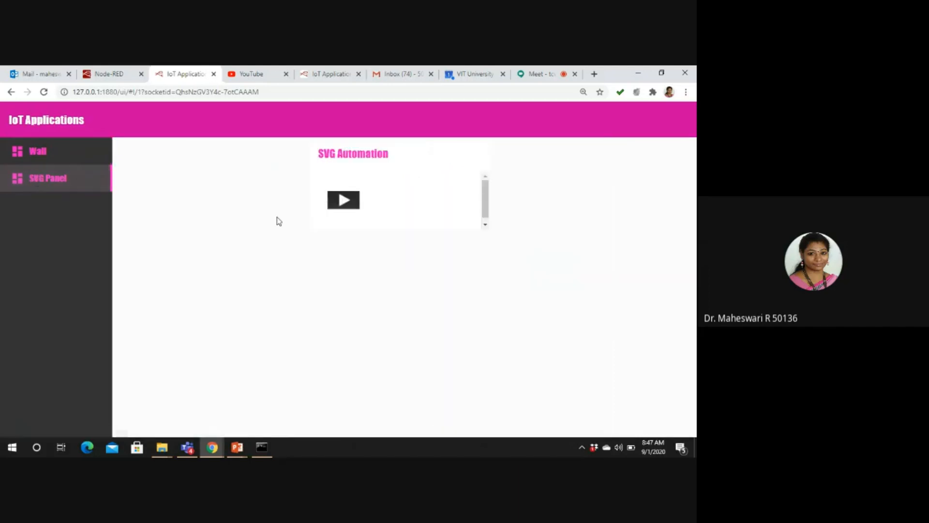
left_click(335, 204)
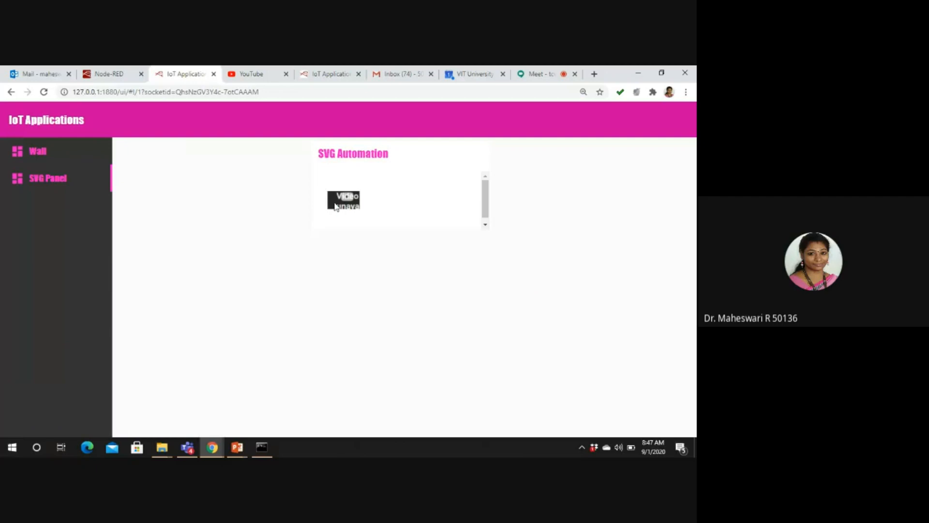
left_click(353, 203)
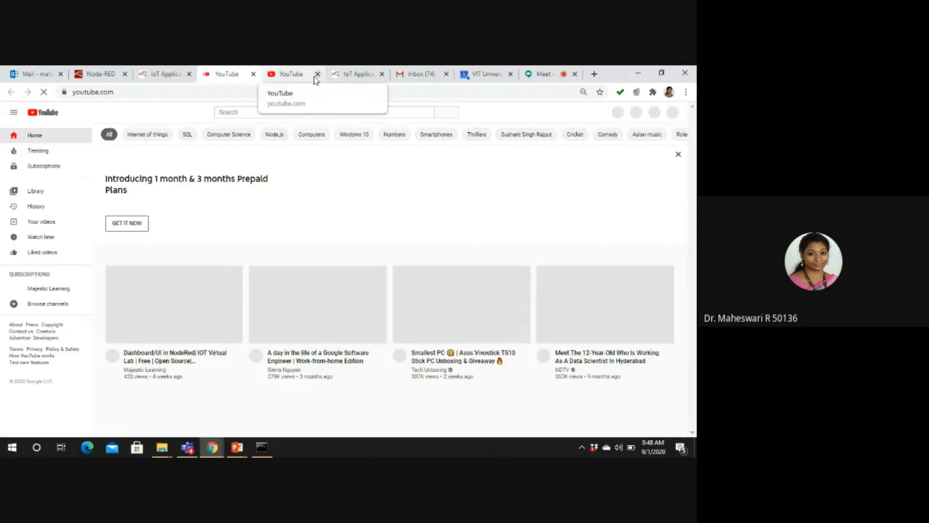
left_click(318, 74)
left_click(253, 74)
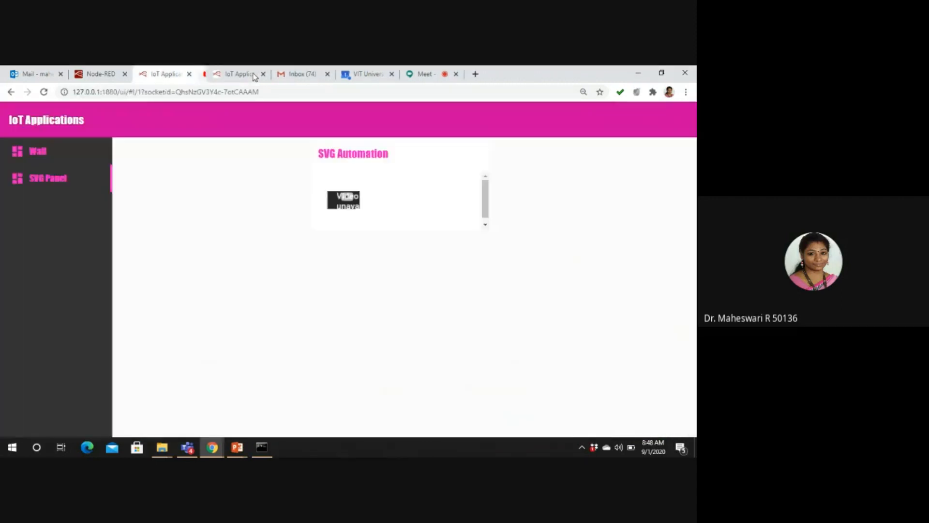
Step: Test the base switch on the dashboard's Wall page by turning it off and on again
left_click(100, 75)
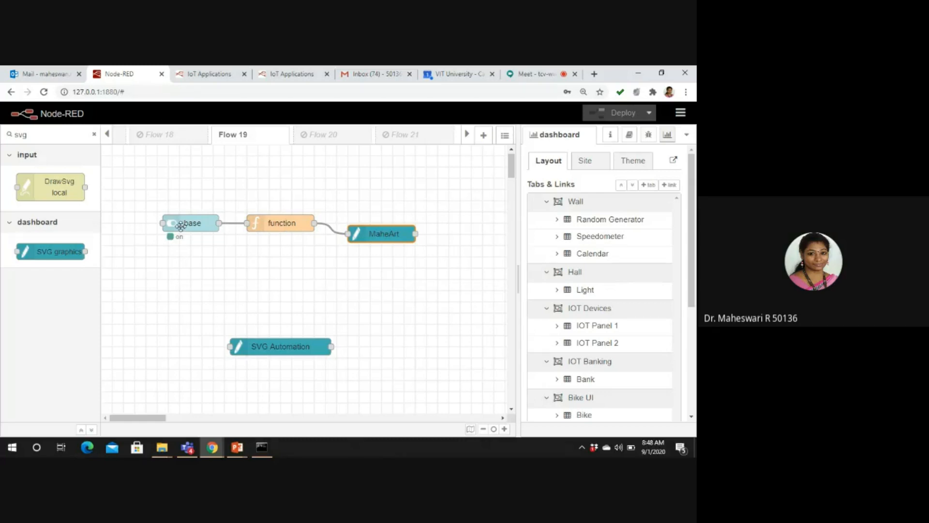
left_click(202, 75)
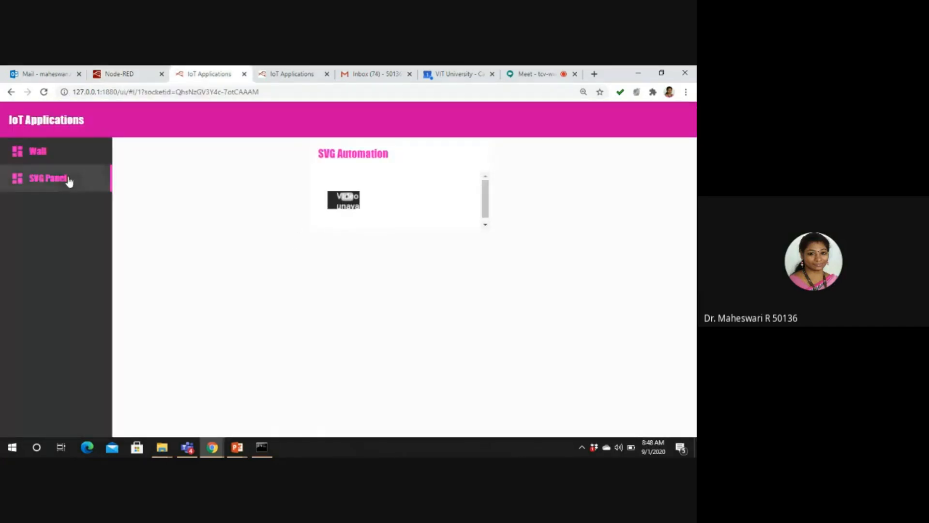
left_click(51, 160)
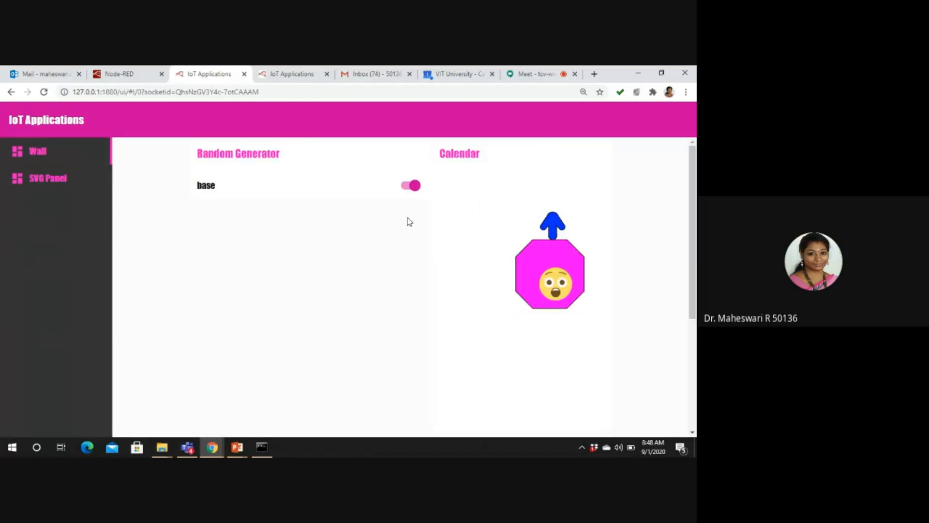
left_click(409, 188)
left_click_drag(409, 189, 403, 189)
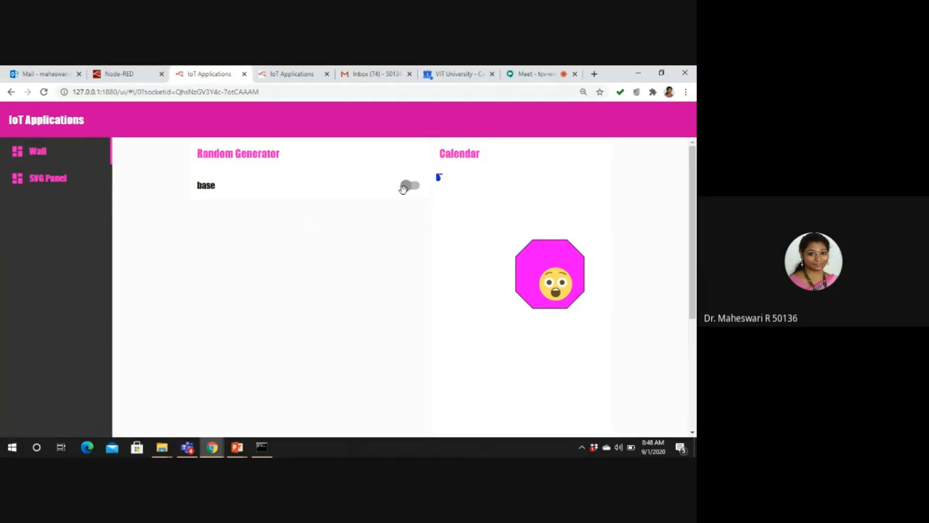
left_click(403, 188)
Step: Review the code of the function node between base and MaheArt in Flow 19, leaving it unchanged
left_click(116, 74)
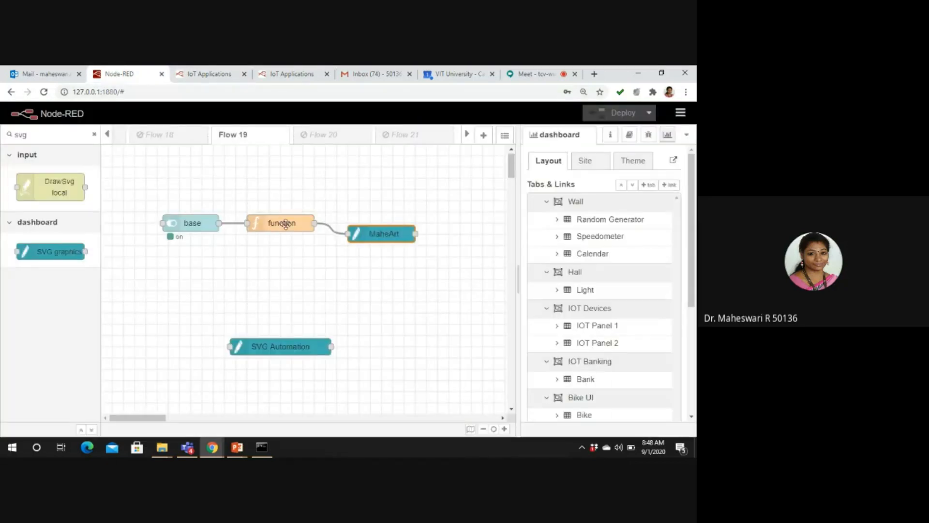
double_click(283, 223)
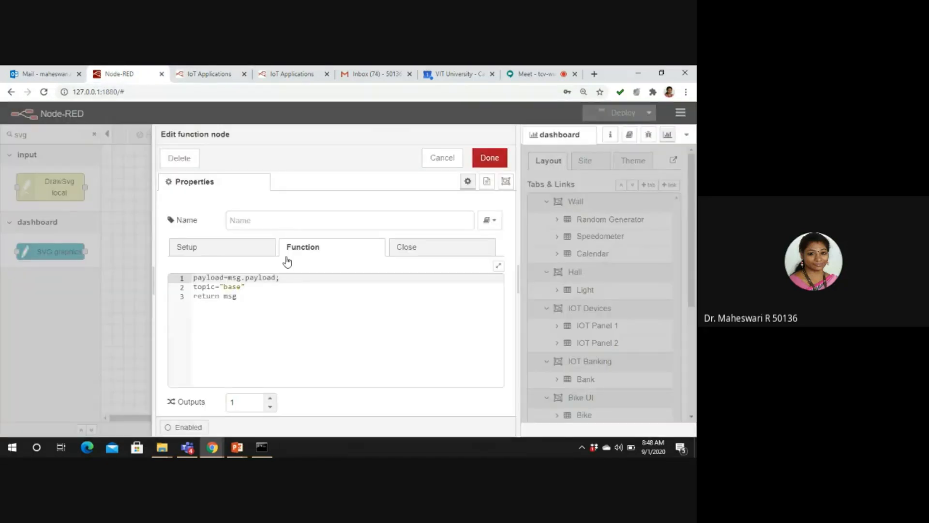
left_click(489, 158)
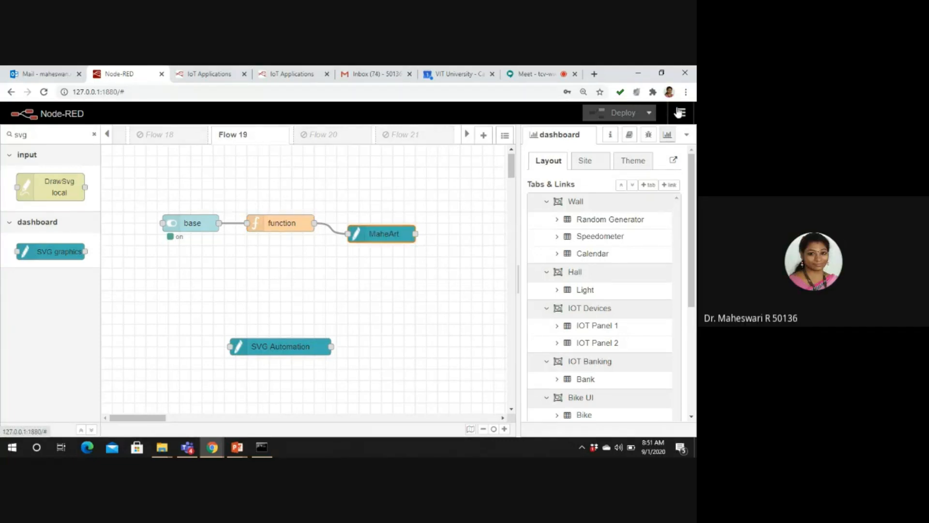
Step: Examine the CSV payload nodes in both Flow 18 tabs and look at the Exported Flow
left_click(680, 113)
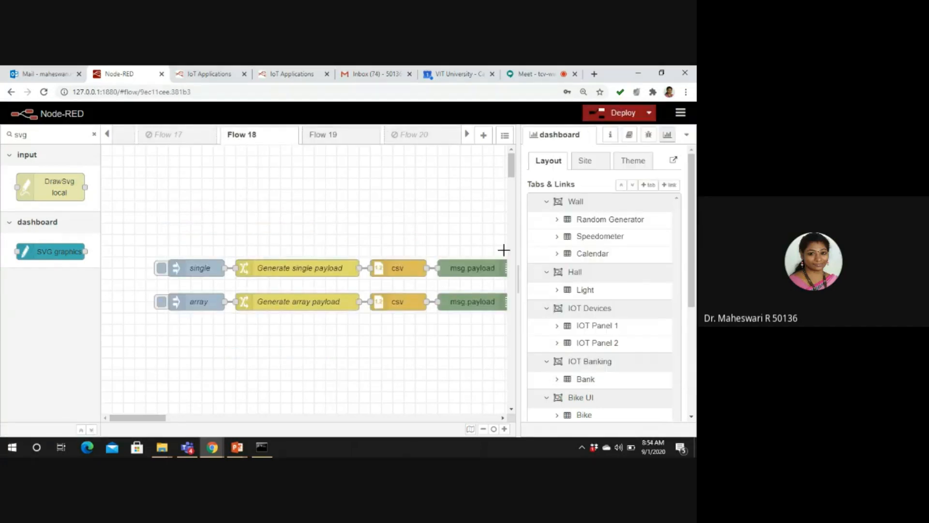
left_click_drag(161, 418, 207, 361)
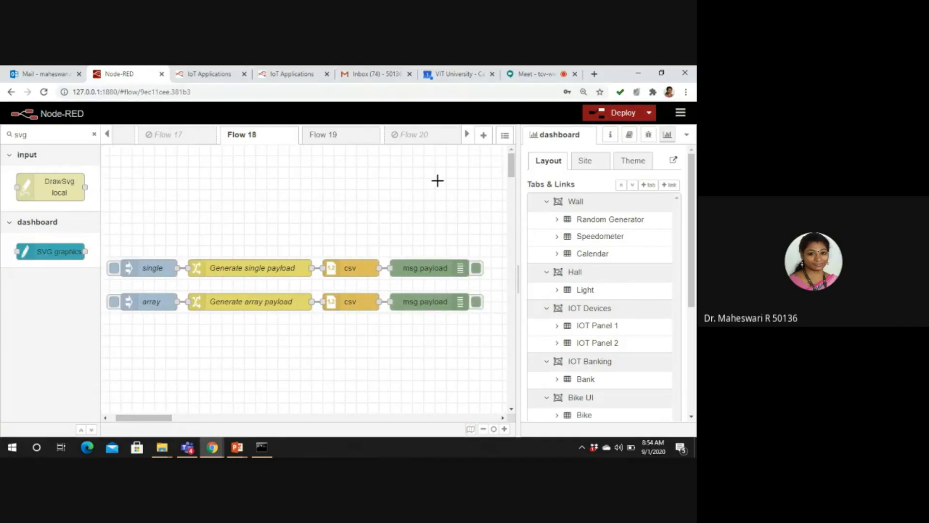
left_click(468, 137)
left_click(470, 138)
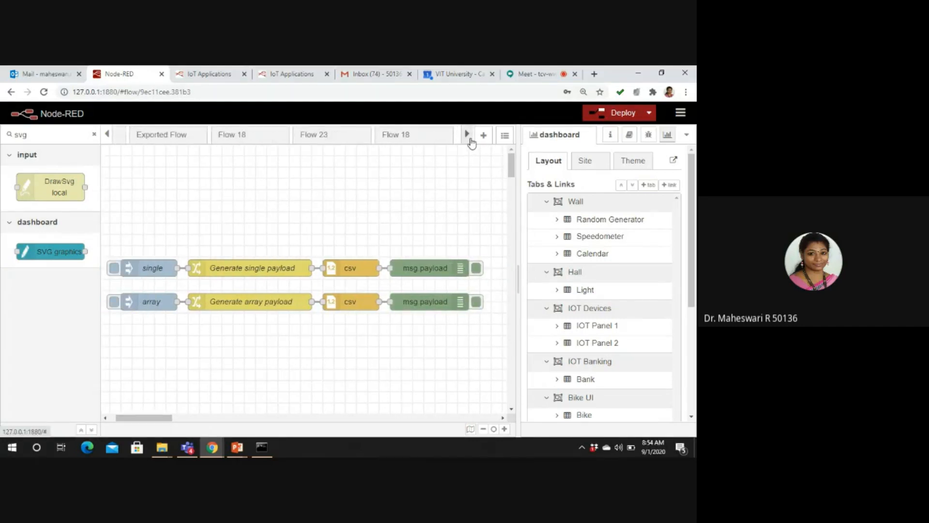
left_click(410, 142)
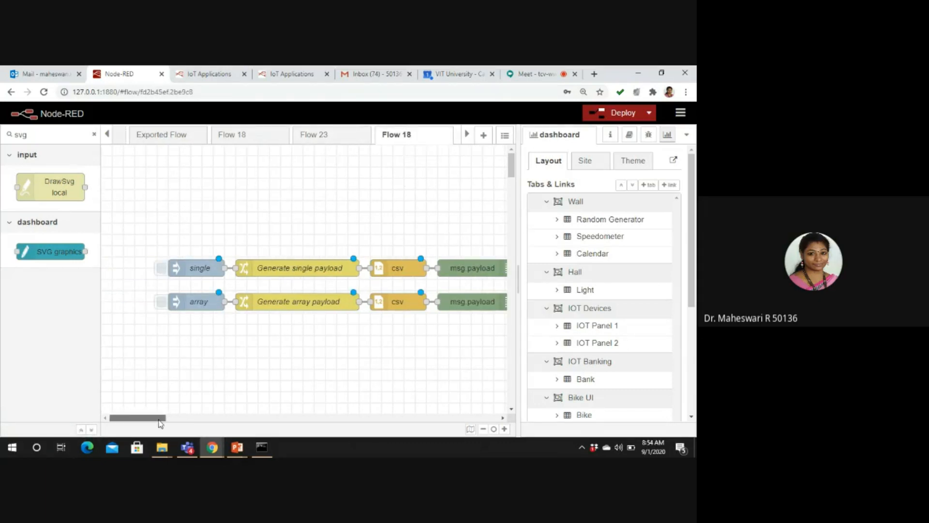
left_click(169, 142)
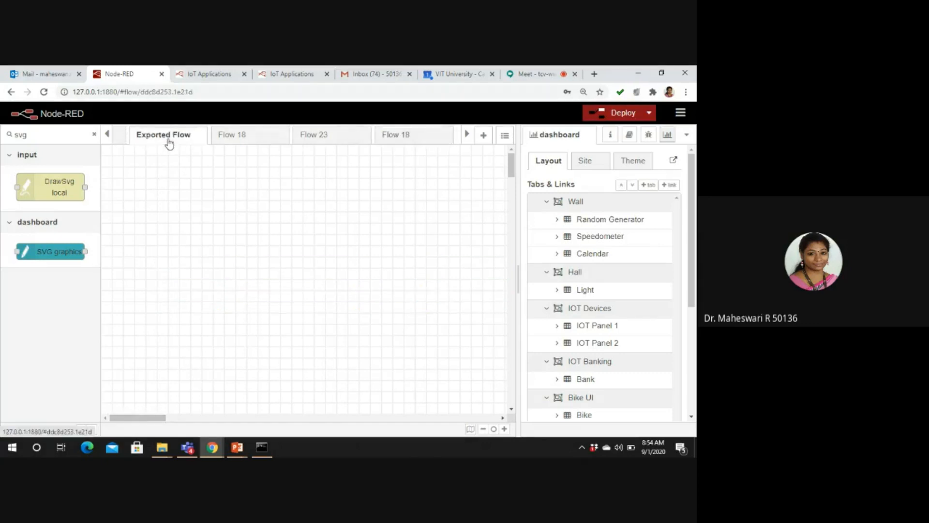
left_click(106, 135)
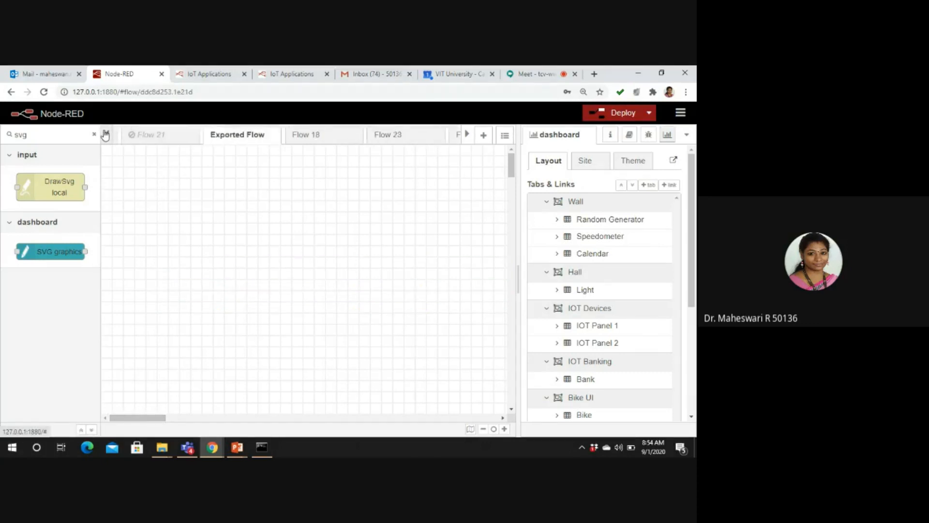
Step: Enable the disabled Flow 20 containing the SVG graphics and Floorplan output nodes
left_click(238, 135)
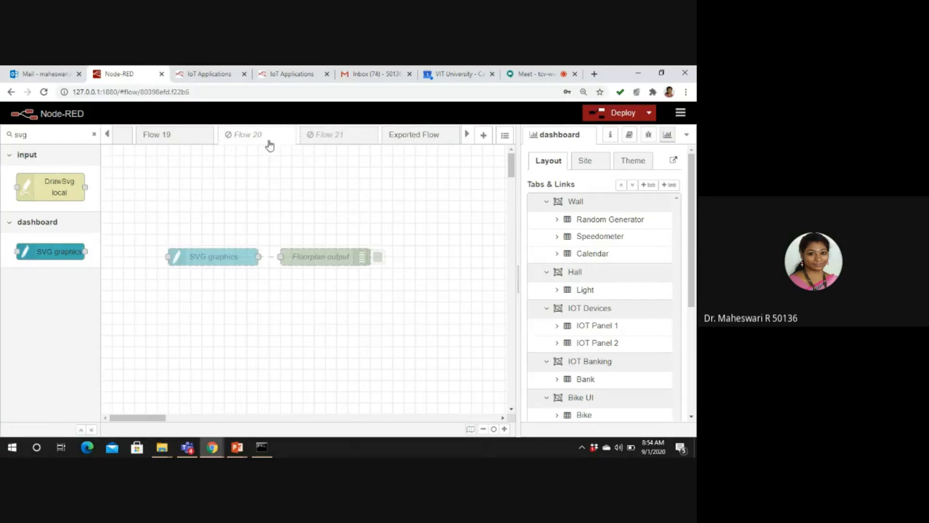
left_click(681, 112)
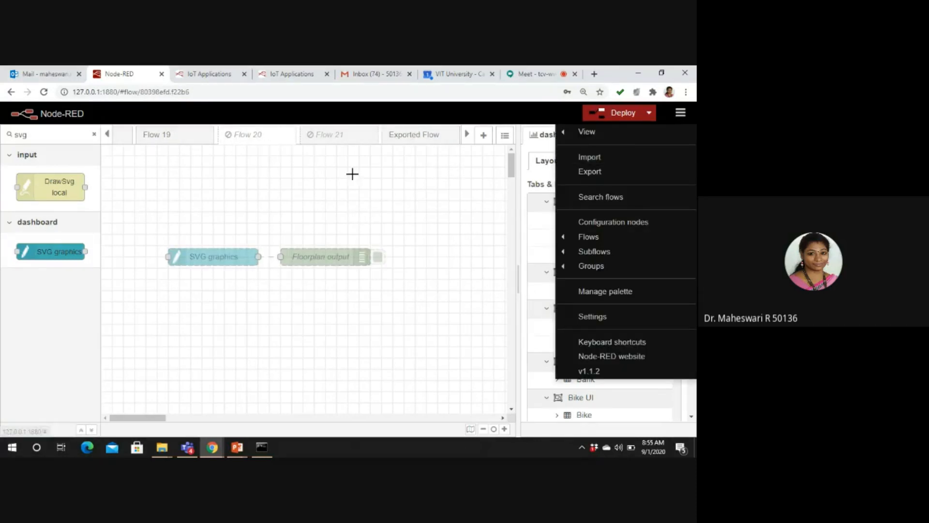
left_click(250, 136)
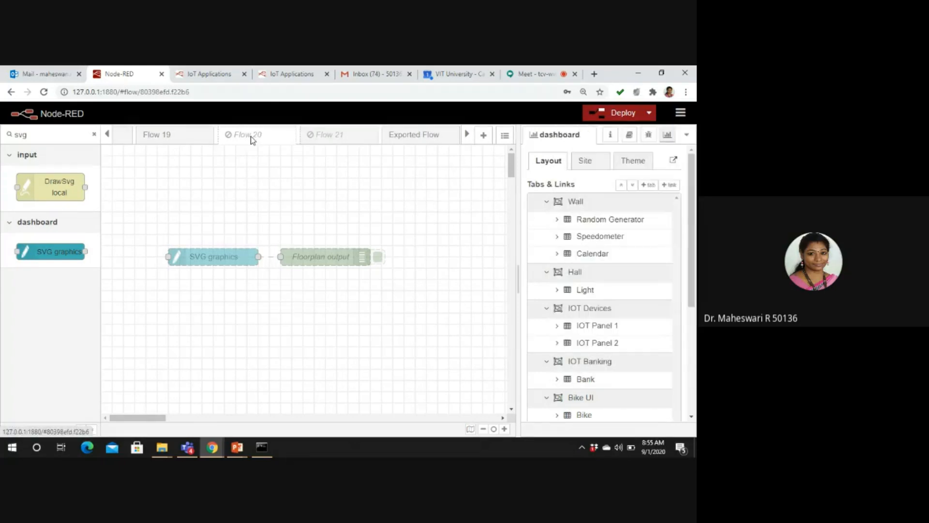
double_click(250, 135)
left_click(262, 426)
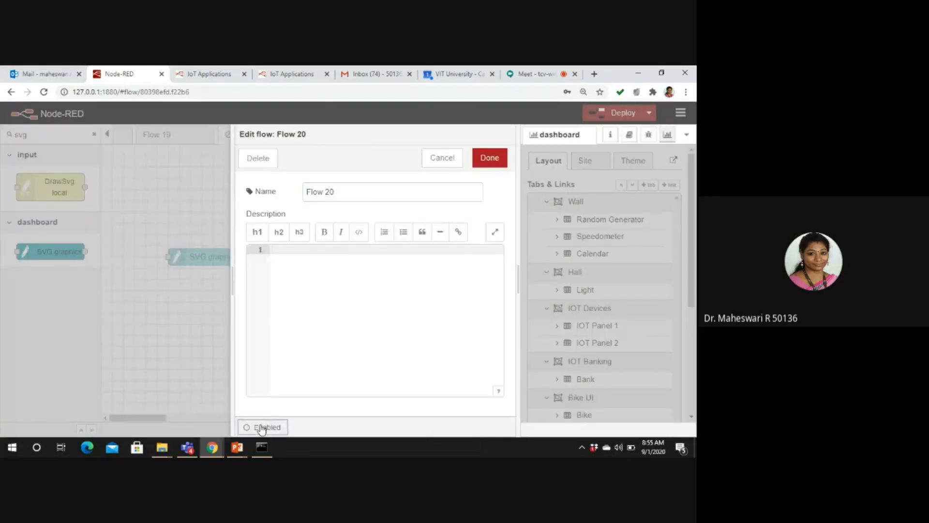
left_click(475, 156)
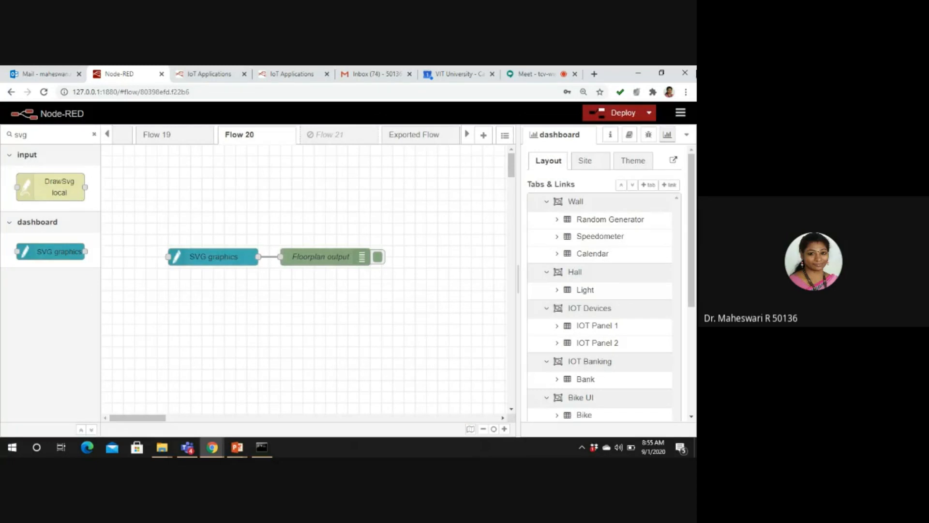
Step: Deploy the enabled Flow 20 and show its floorplan on the IoT Applications dashboard
left_click(619, 112)
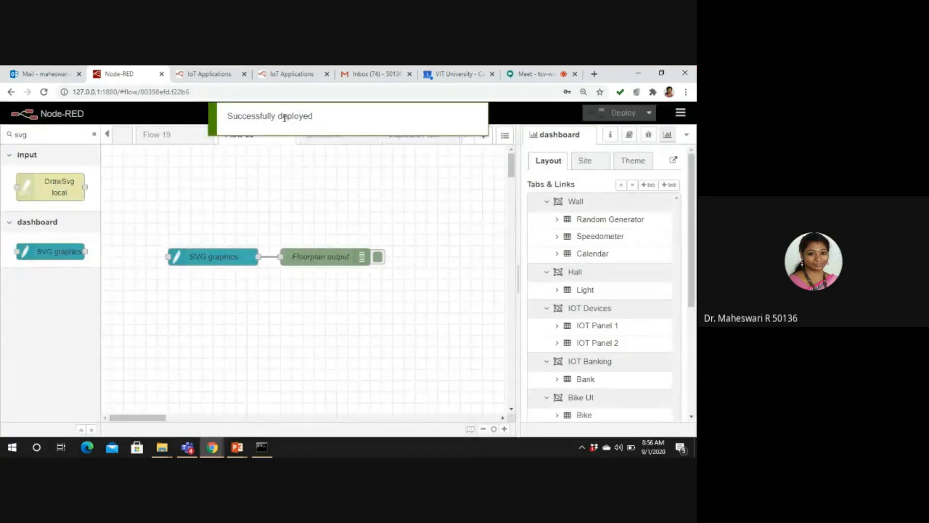
left_click(210, 76)
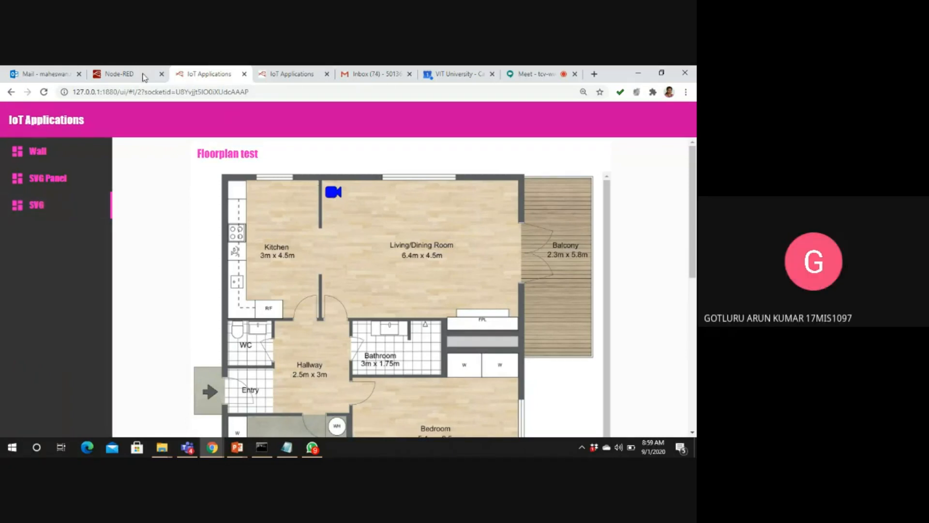
Step: Clear the Node-RED debug messages, trigger the living room camera icon on the dashboard floorplan, and check the debug output
left_click(142, 74)
left_click(677, 157)
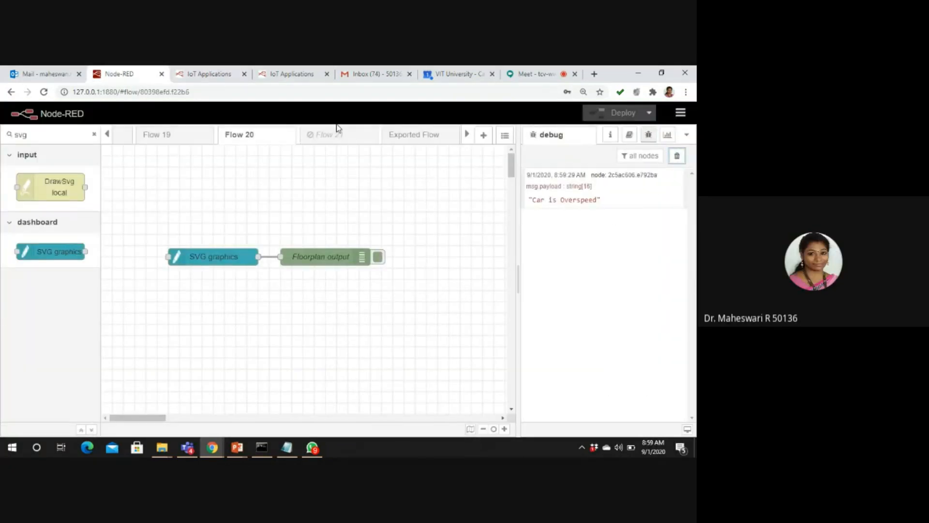
left_click(212, 77)
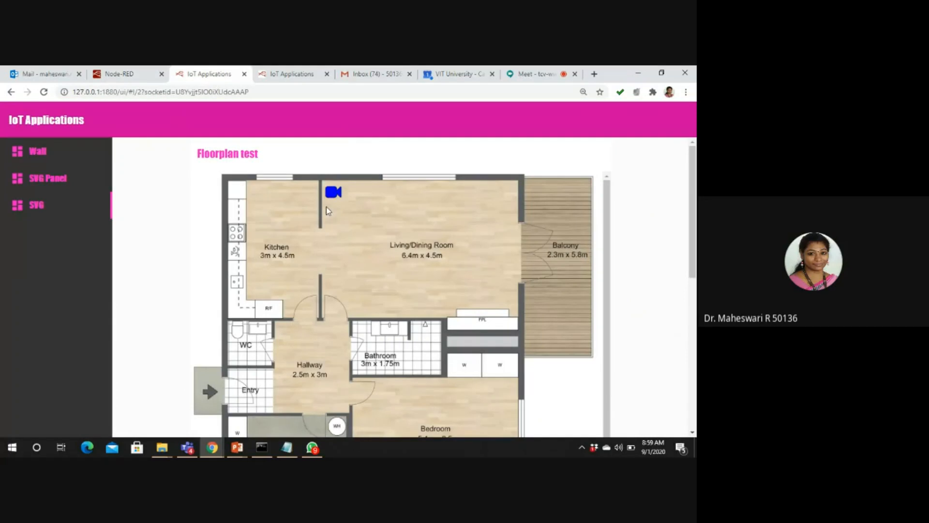
left_click(332, 193)
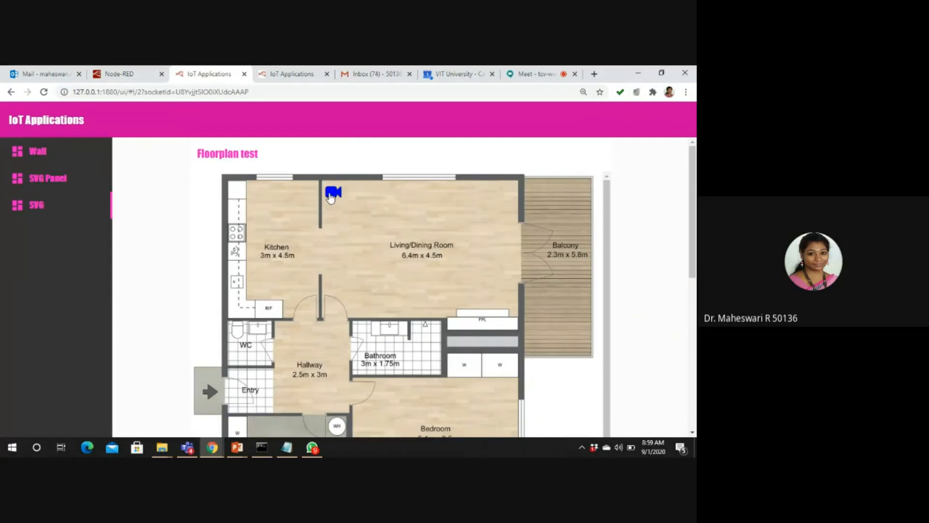
left_click(125, 76)
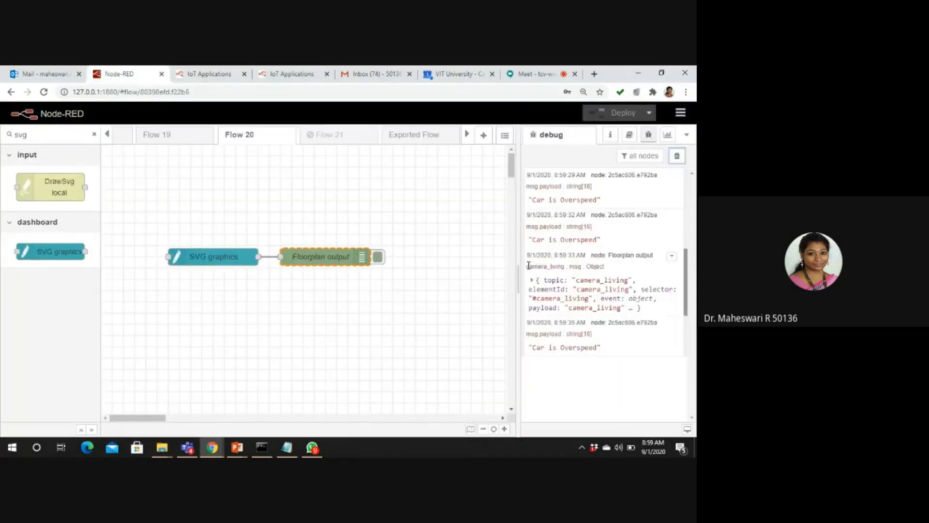